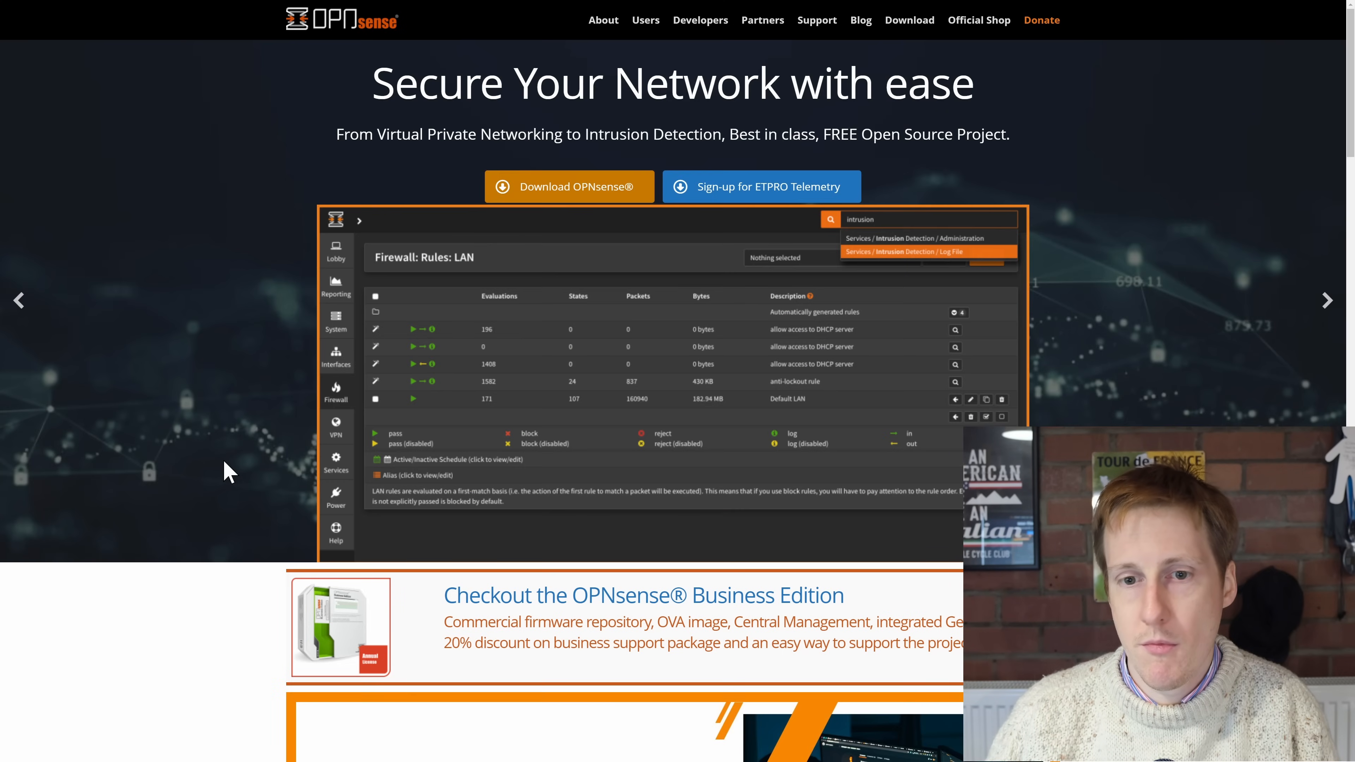
# Step: Open the OPNsense download page and set the image type to dvd for the amd64 architecture
pyautogui.click(907, 22)
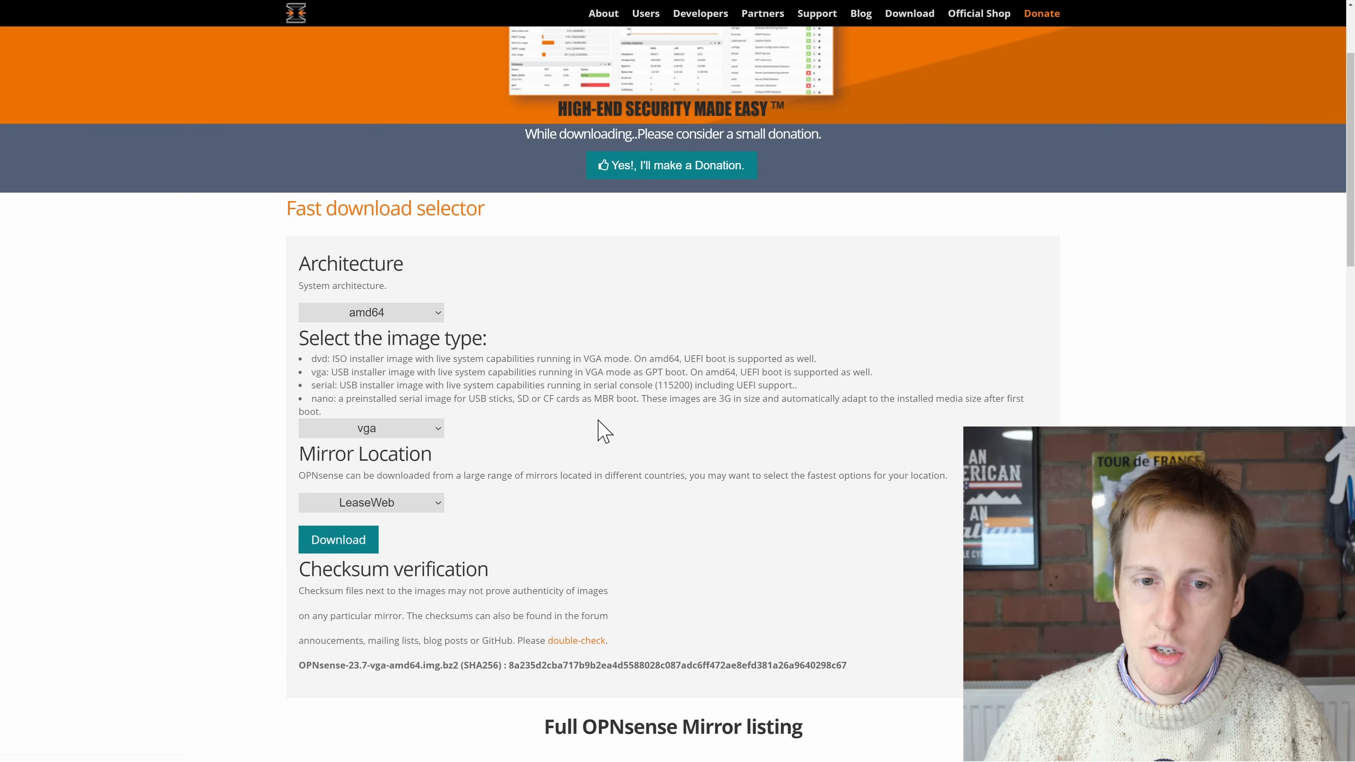
pyautogui.click(433, 433)
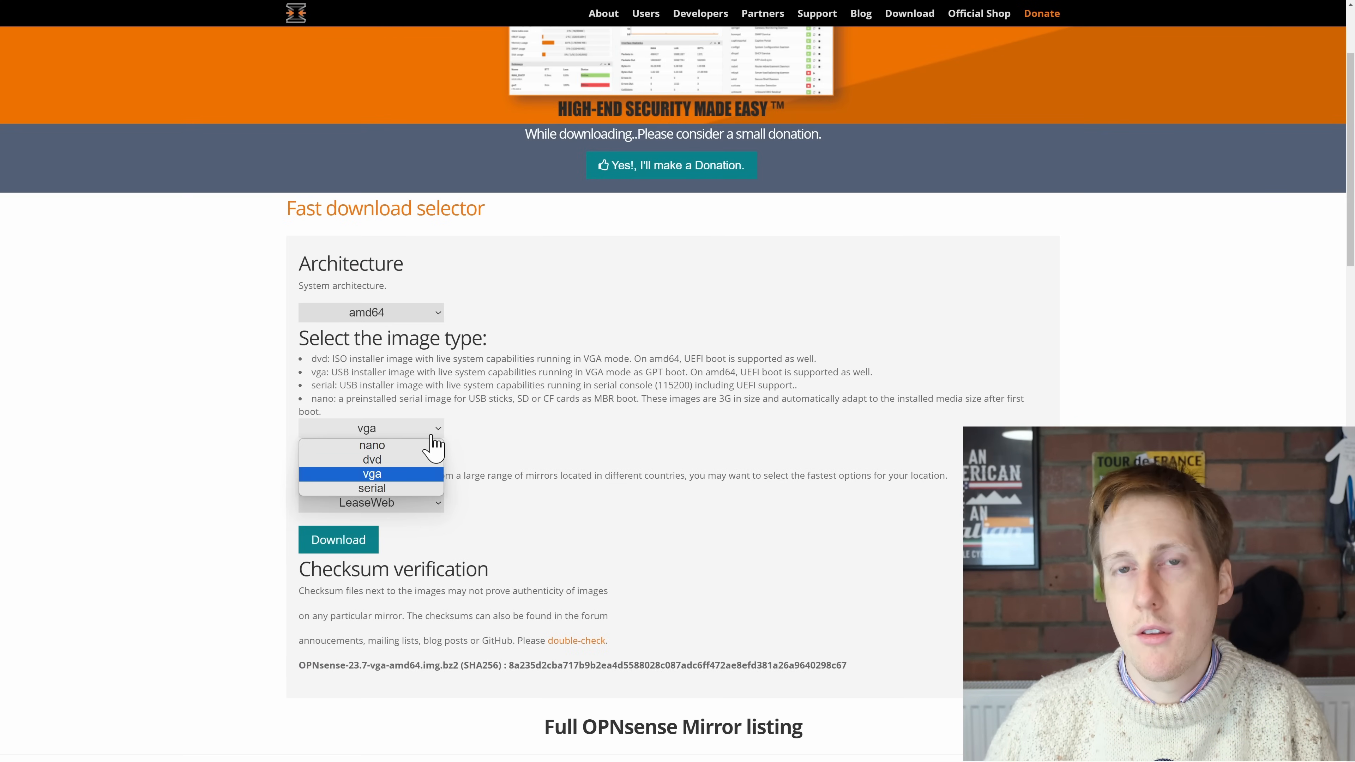
pyautogui.click(447, 395)
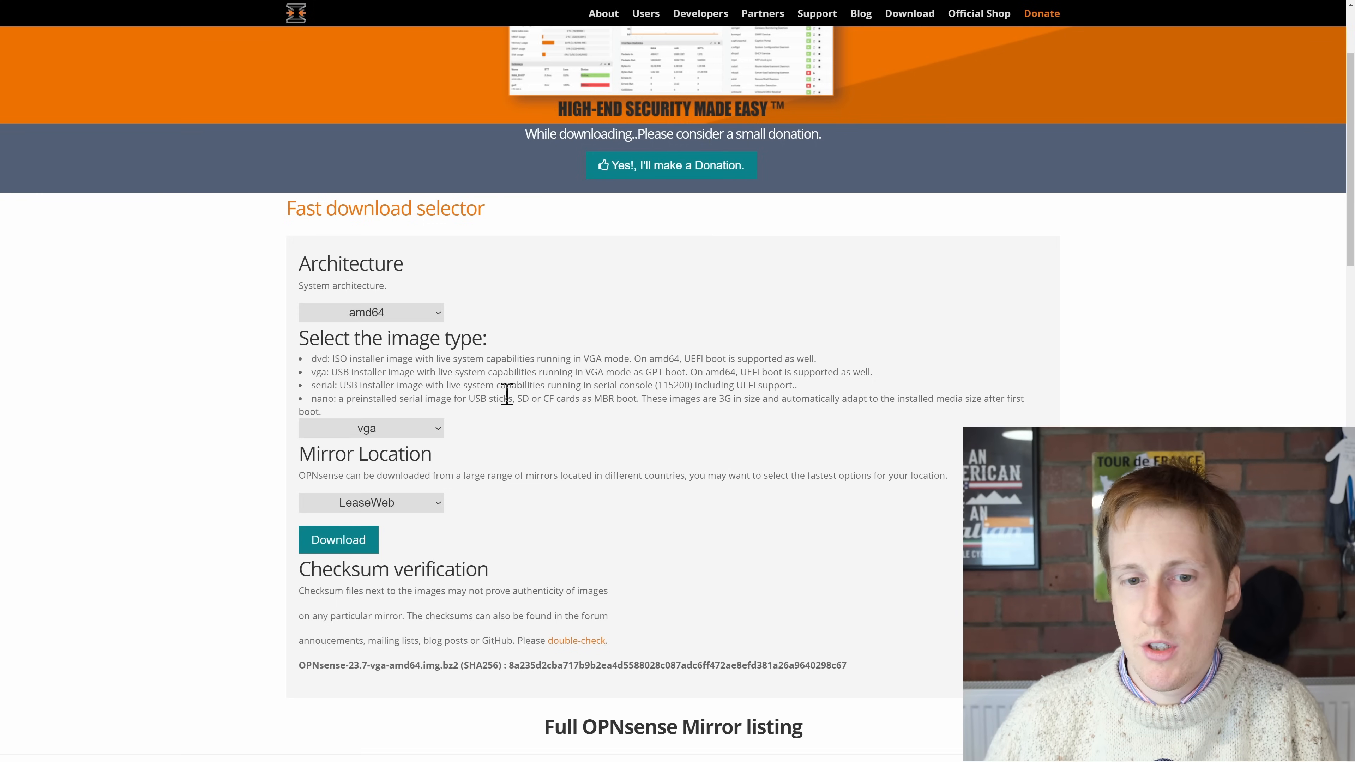
pyautogui.moveTo(311, 358); pyautogui.dragTo(450, 369)
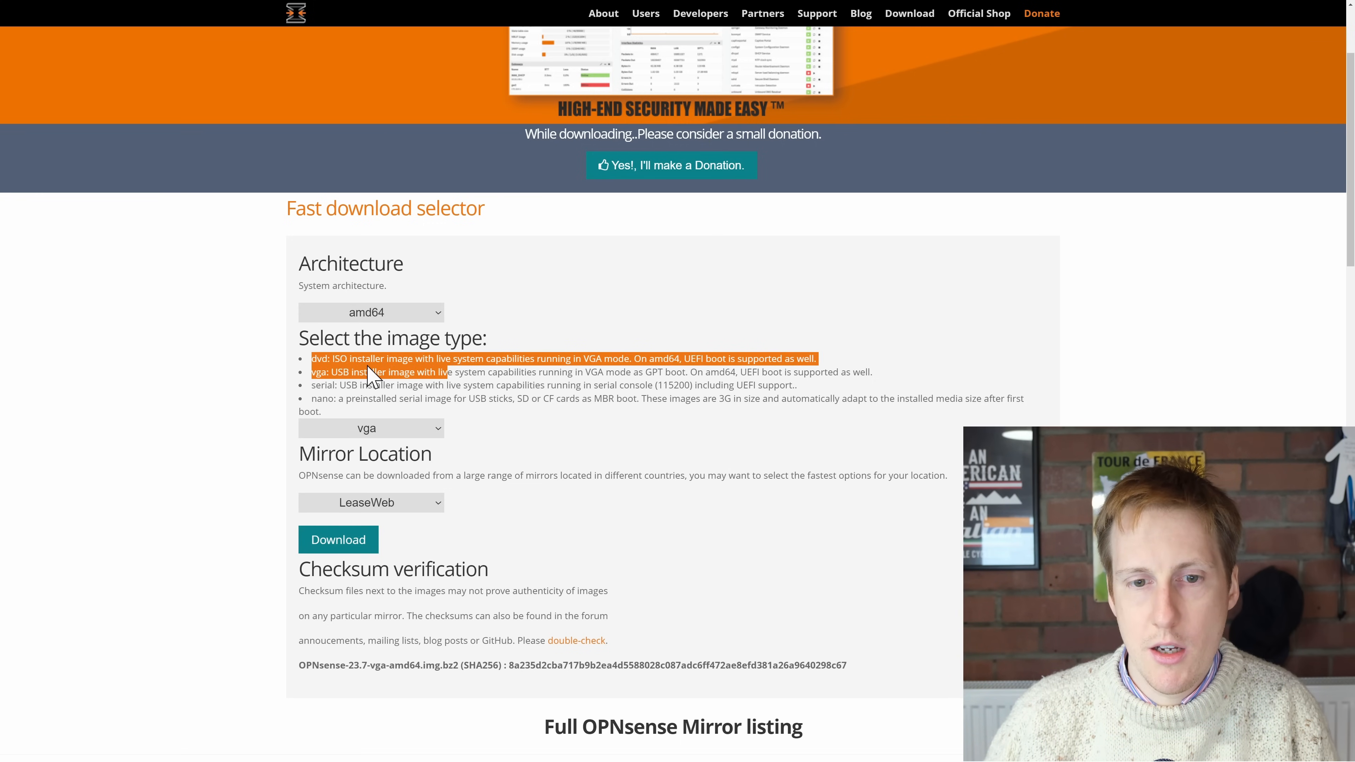
pyautogui.click(402, 430)
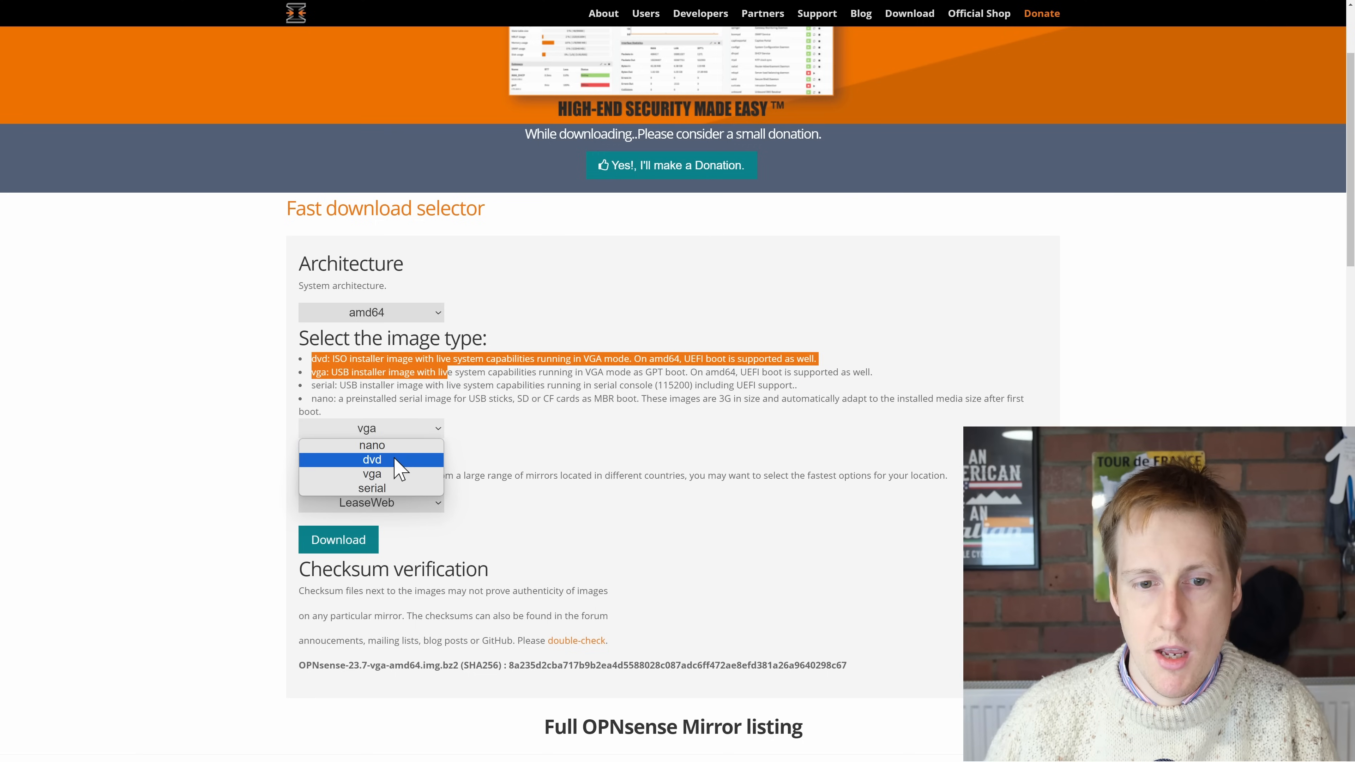
pyautogui.click(395, 459)
pyautogui.click(504, 516)
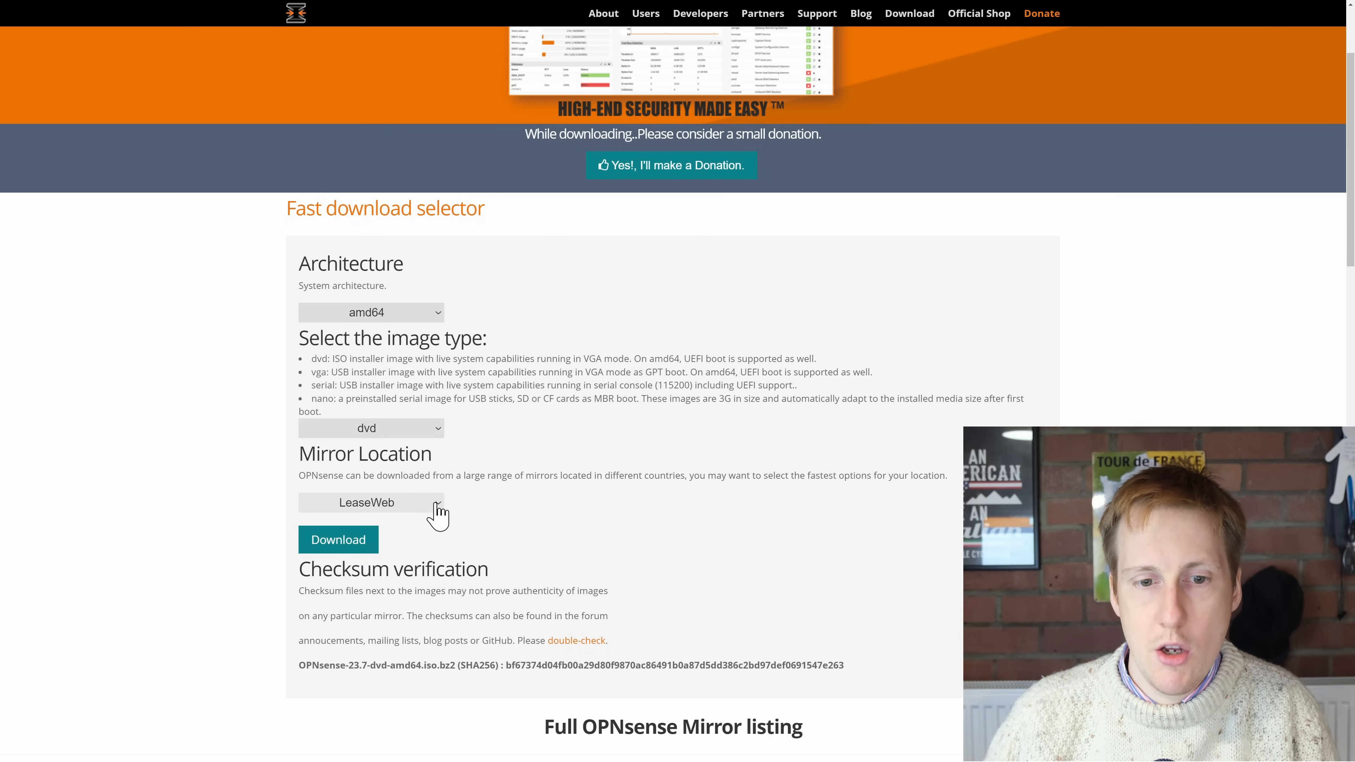
# Step: Keep LeaseWeb as the mirror location and download the OPNsense dvd image
pyautogui.click(436, 506)
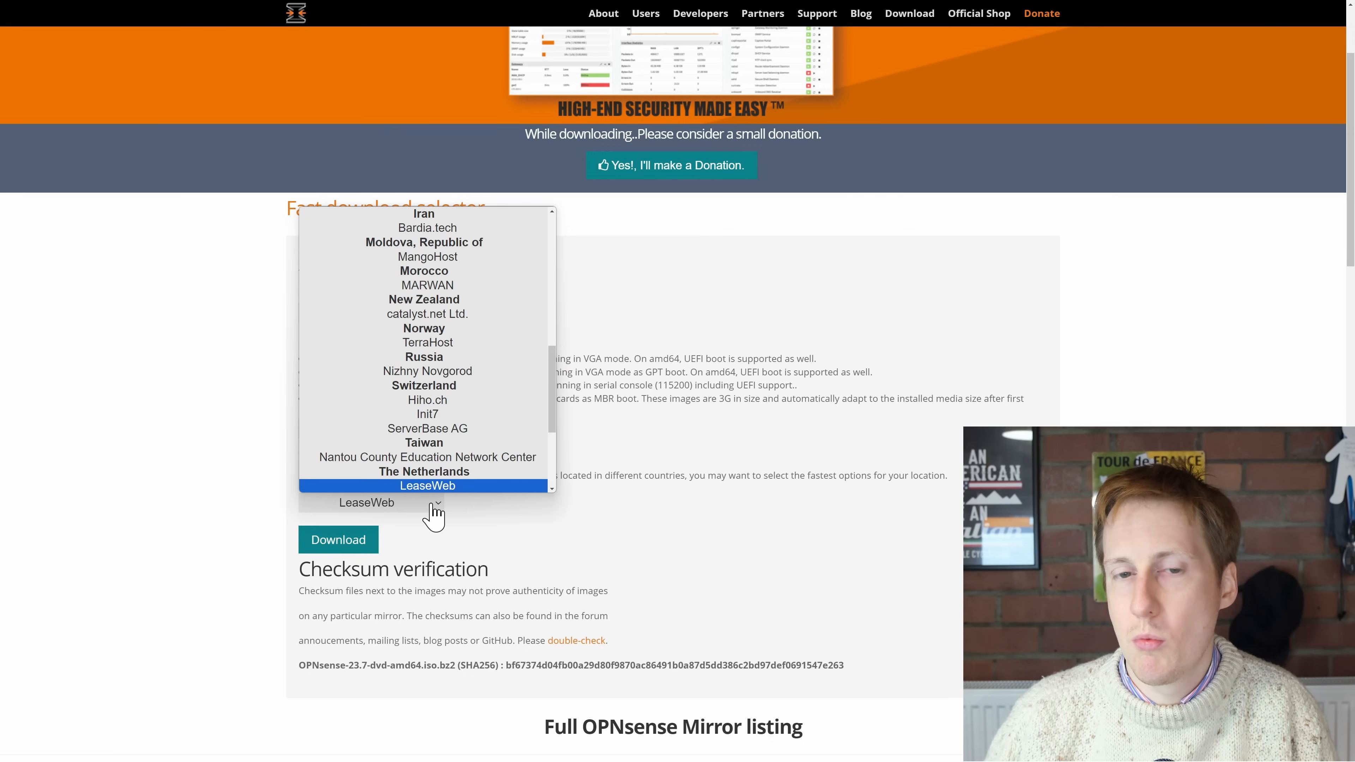
pyautogui.click(493, 522)
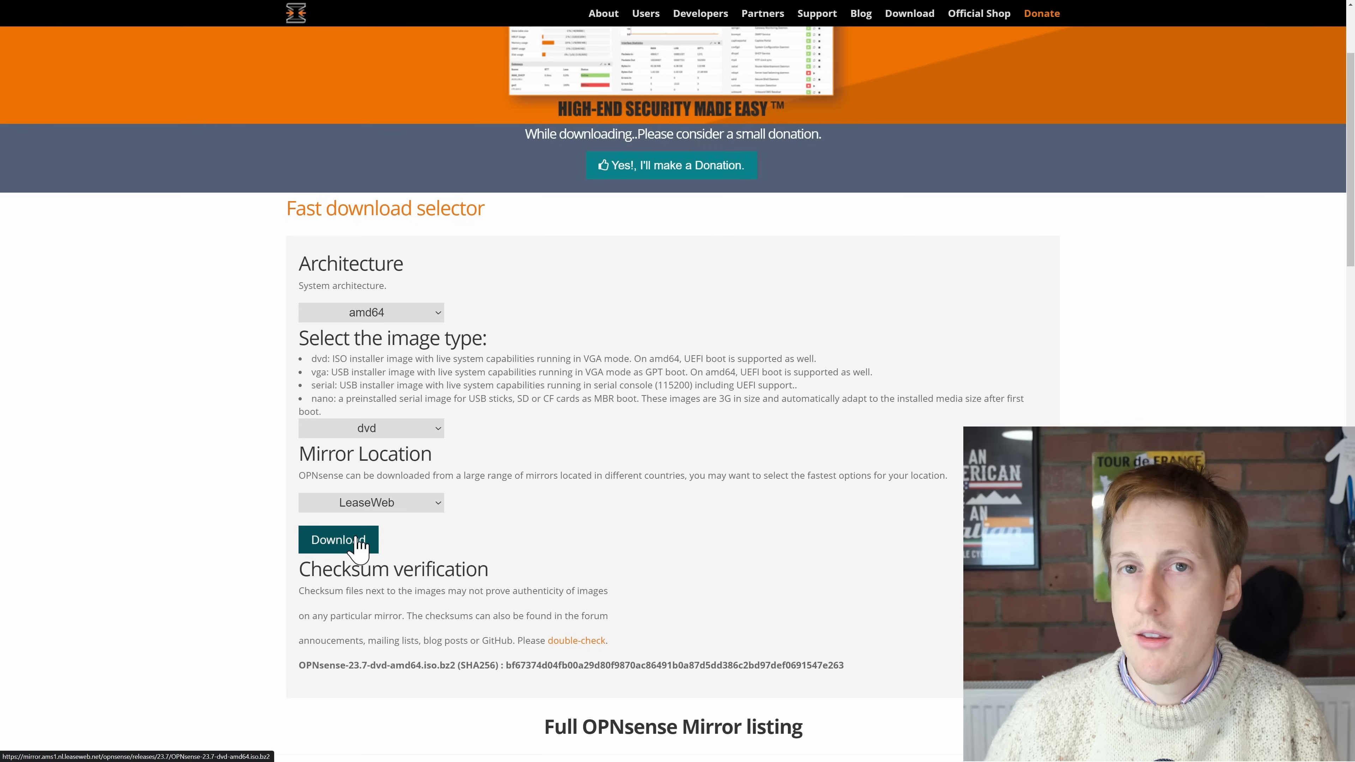
pyautogui.click(359, 547)
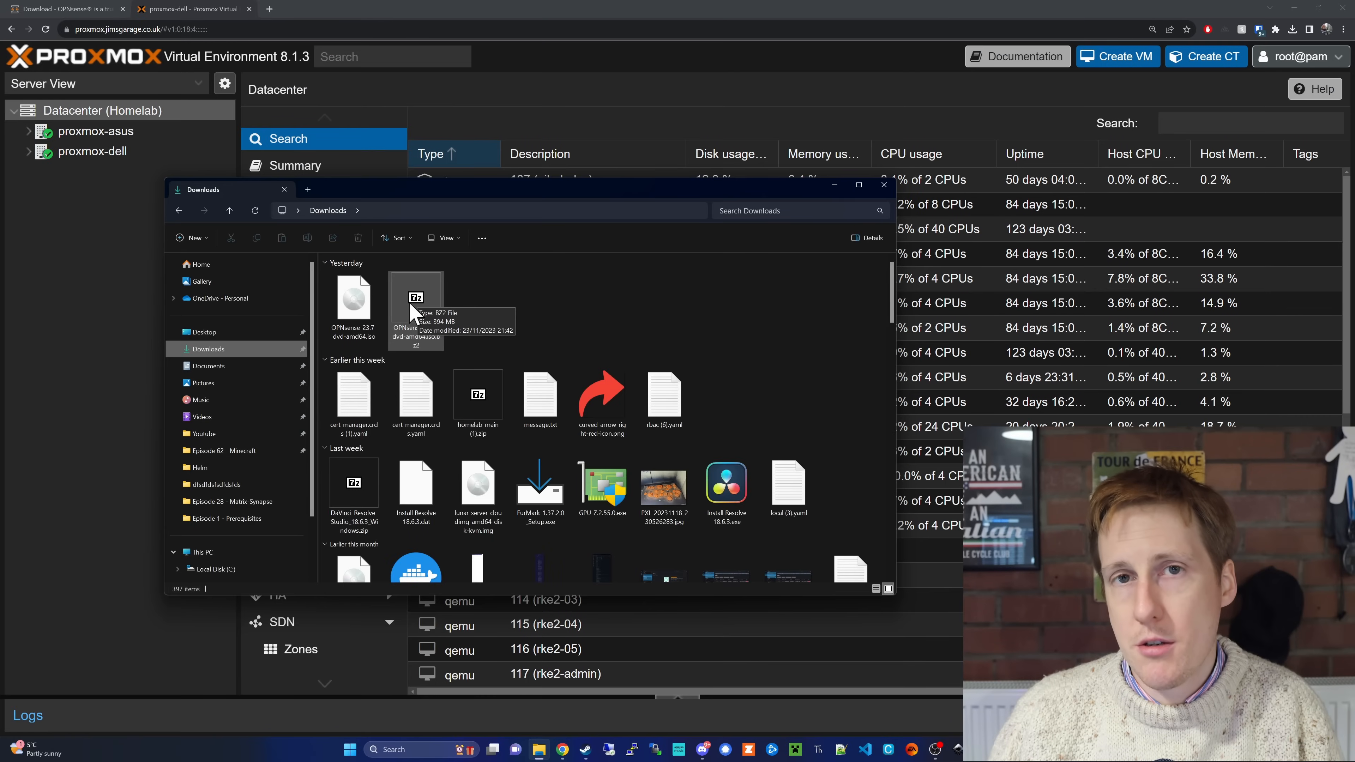
# Step: Locate the compressed OPNsense 23.7 archive and its extracted ISO in the Downloads folder
pyautogui.click(414, 314)
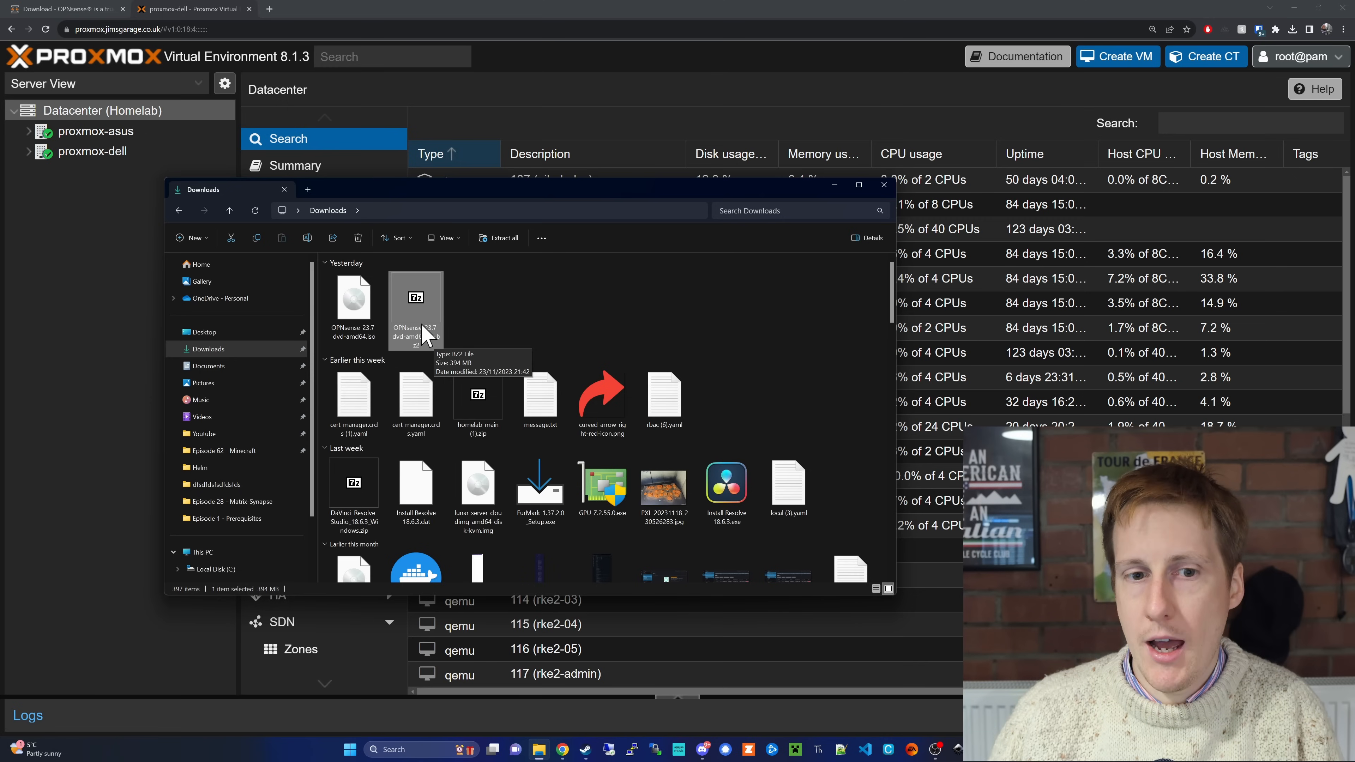
pyautogui.click(354, 307)
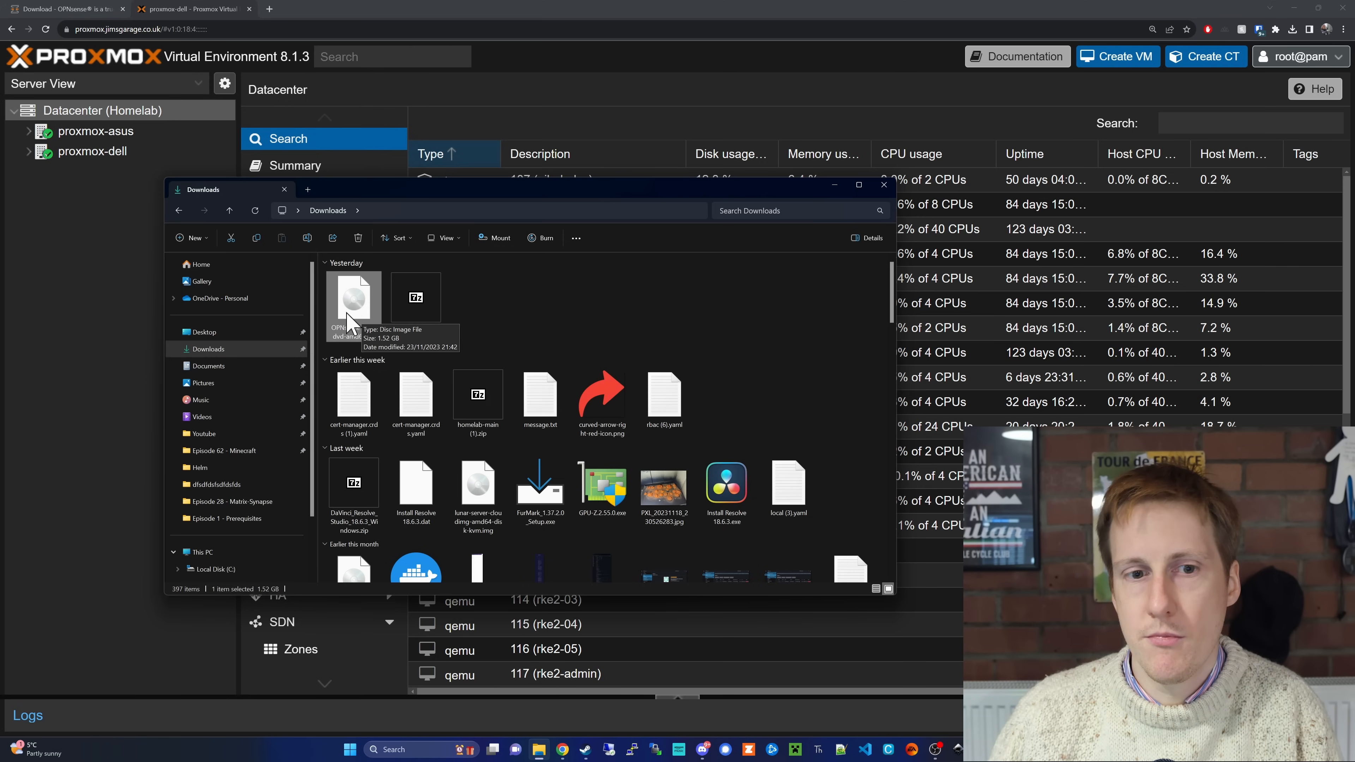
# Step: Switch to Proxmox and show the ISO images in the local storage of the proxmox-dell node
pyautogui.click(510, 98)
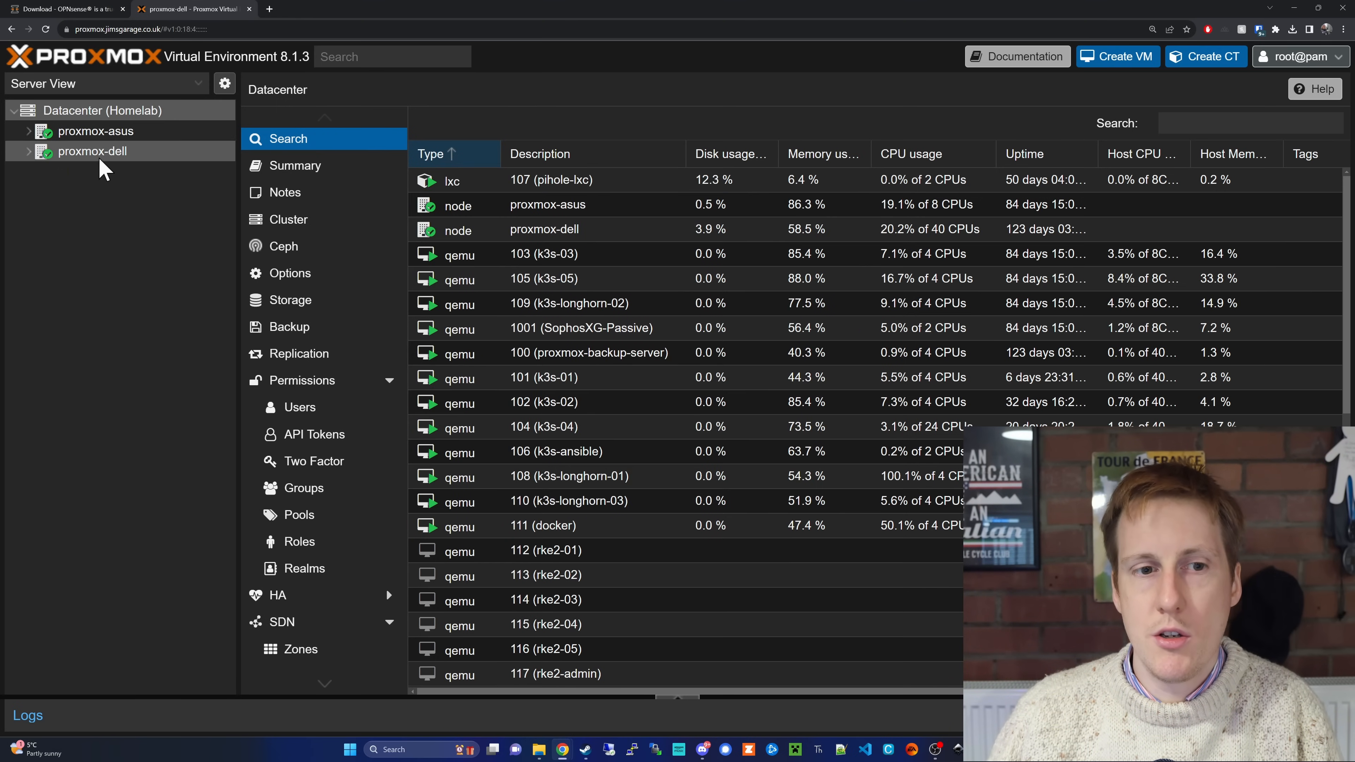
pyautogui.click(88, 152)
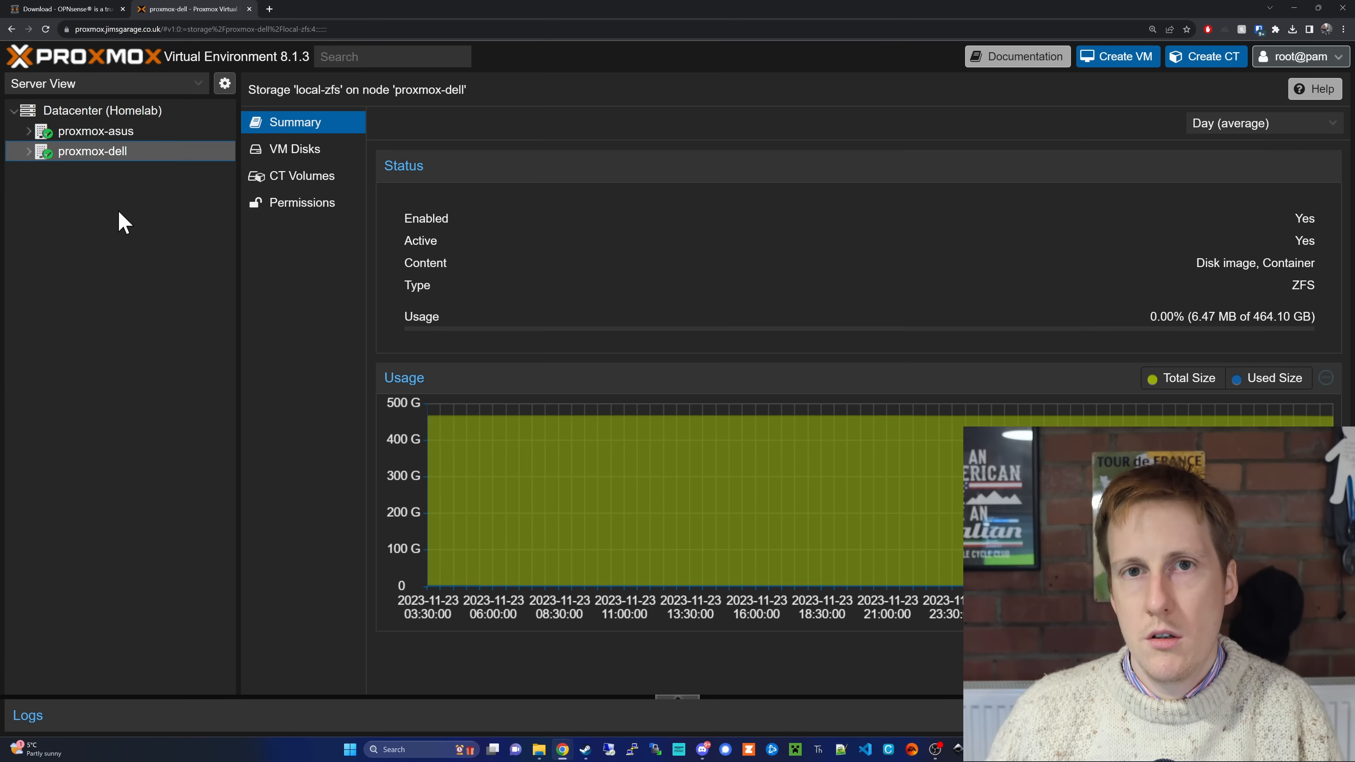
pyautogui.click(29, 153)
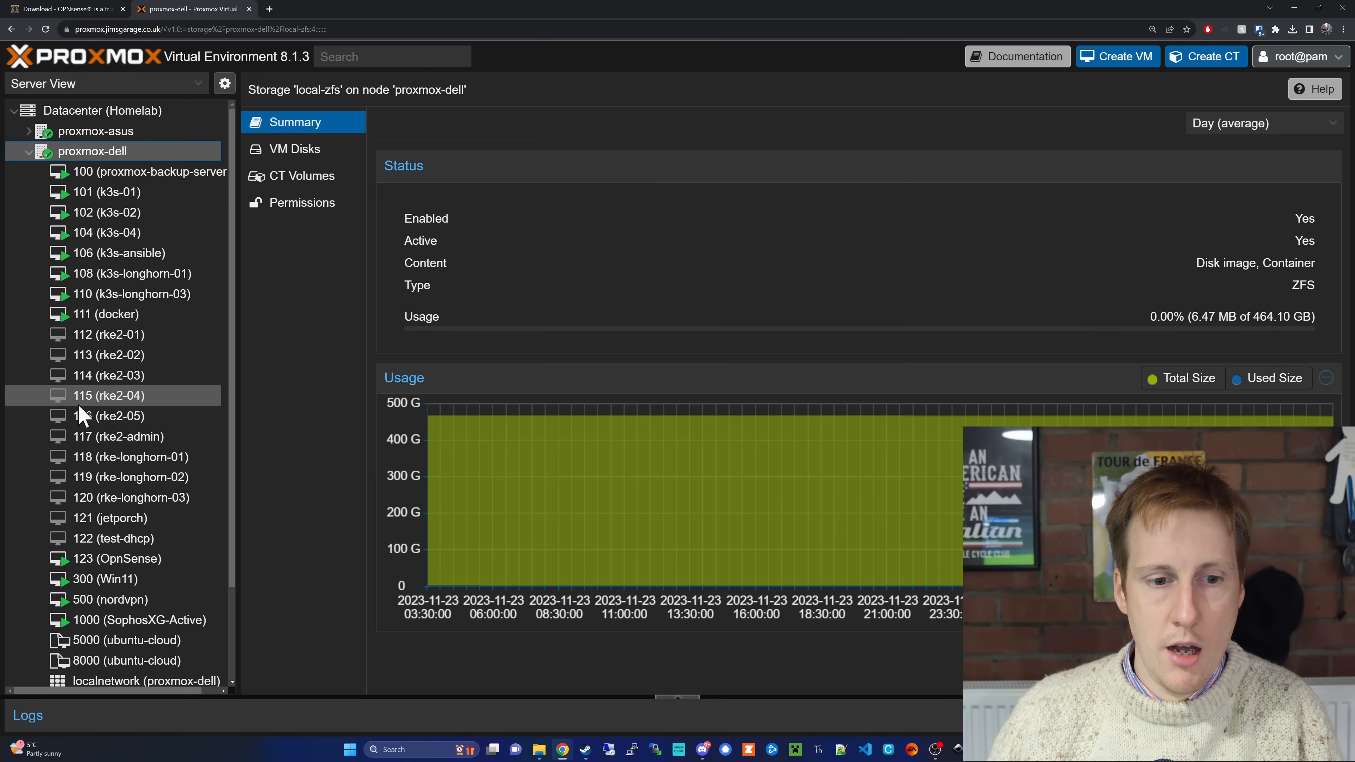
pyautogui.scroll(-3, 78, 406)
pyautogui.click(118, 614)
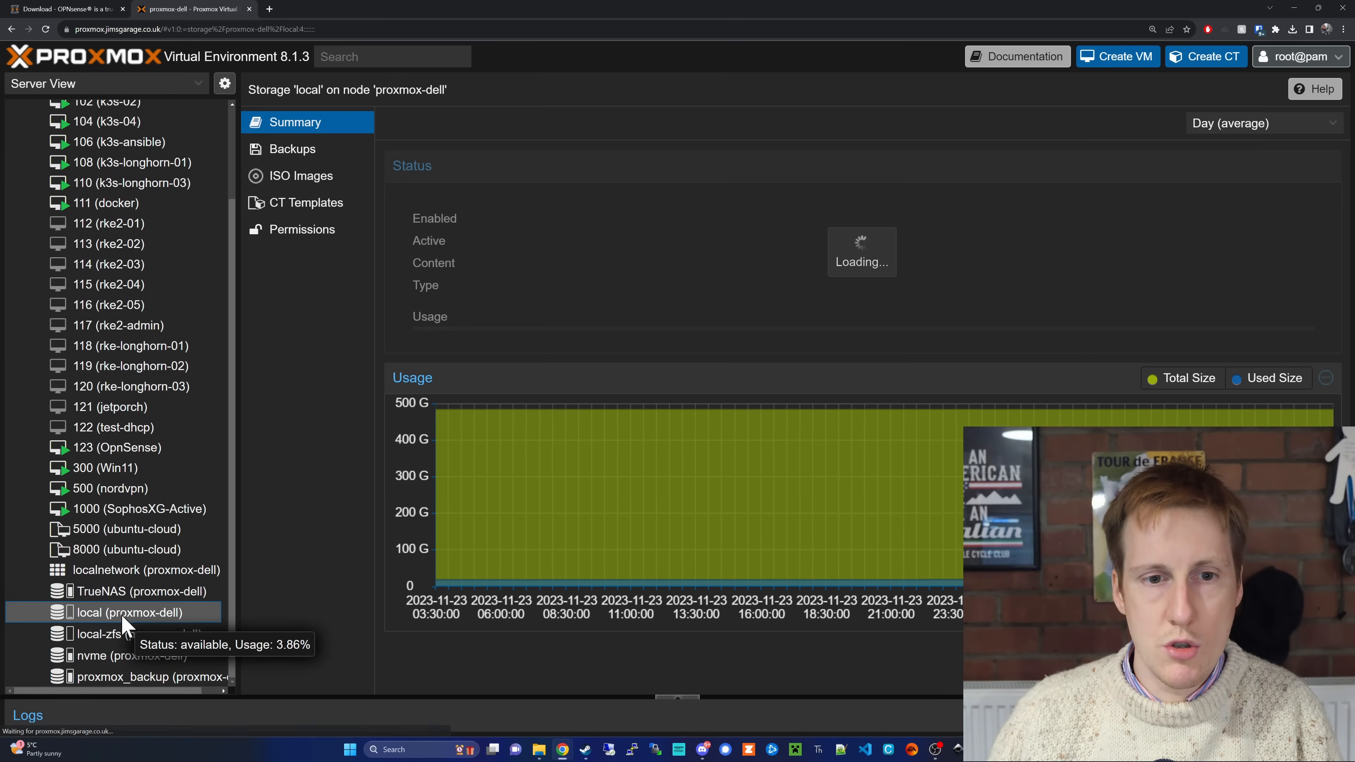
pyautogui.click(297, 179)
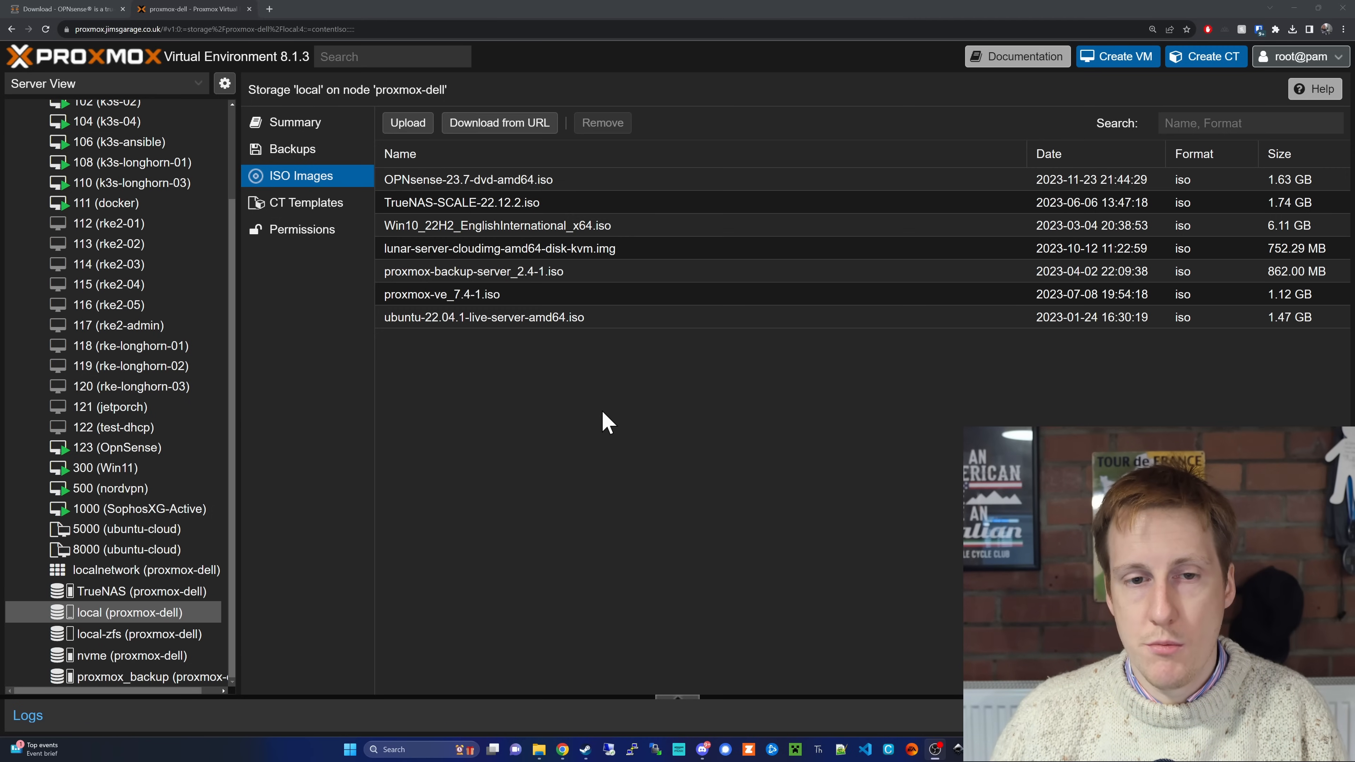
# Step: Choose OPNsense-23.7-dvd-amd64.iso from Downloads for upload to the local storage, and dismiss the upload dialog without uploading
pyautogui.click(408, 123)
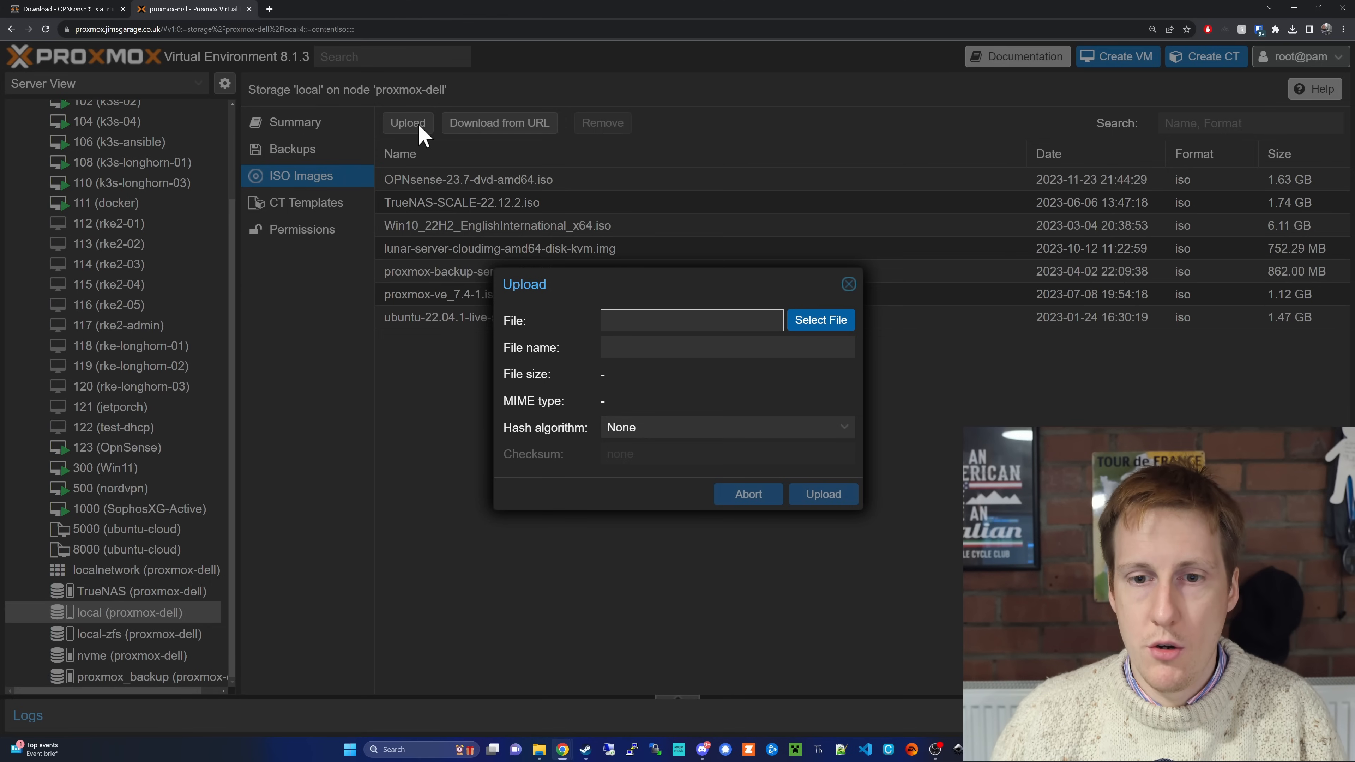
pyautogui.click(825, 323)
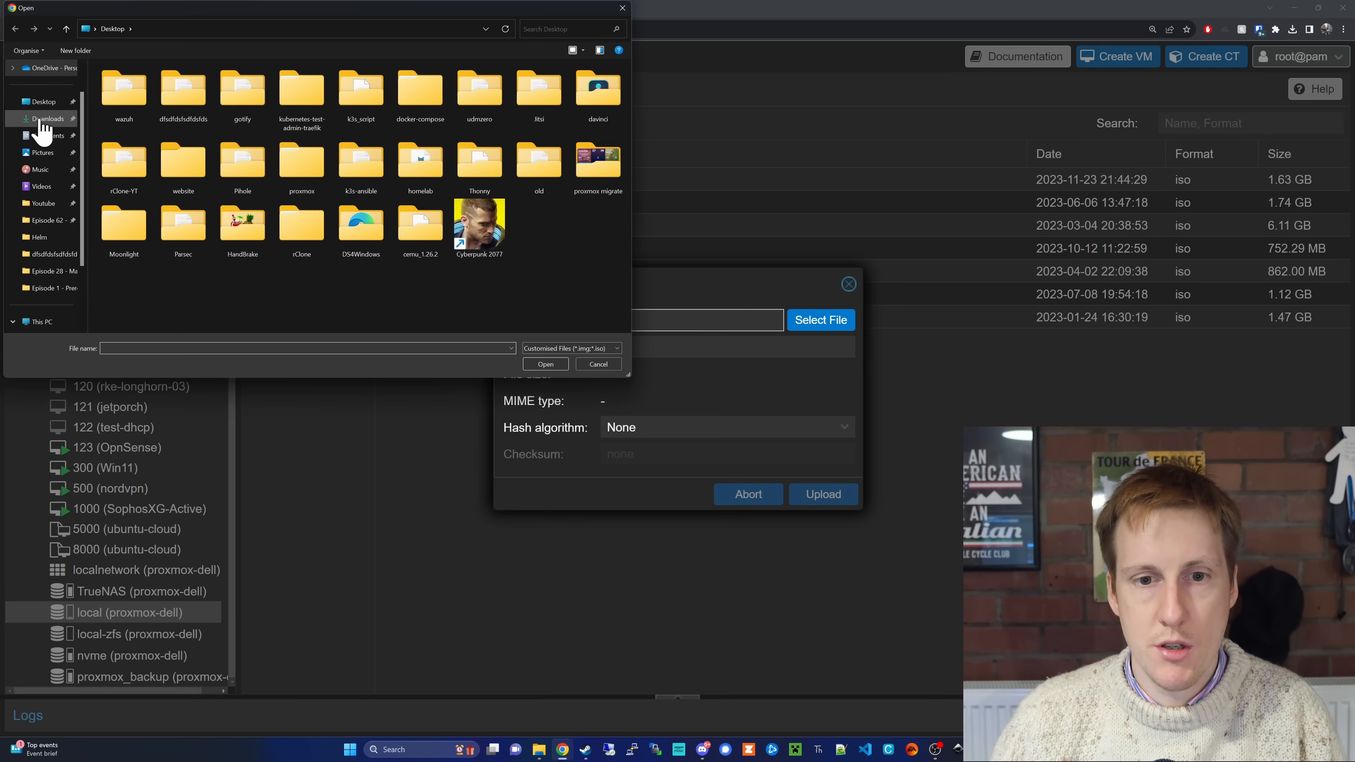
pyautogui.click(46, 119)
pyautogui.click(119, 109)
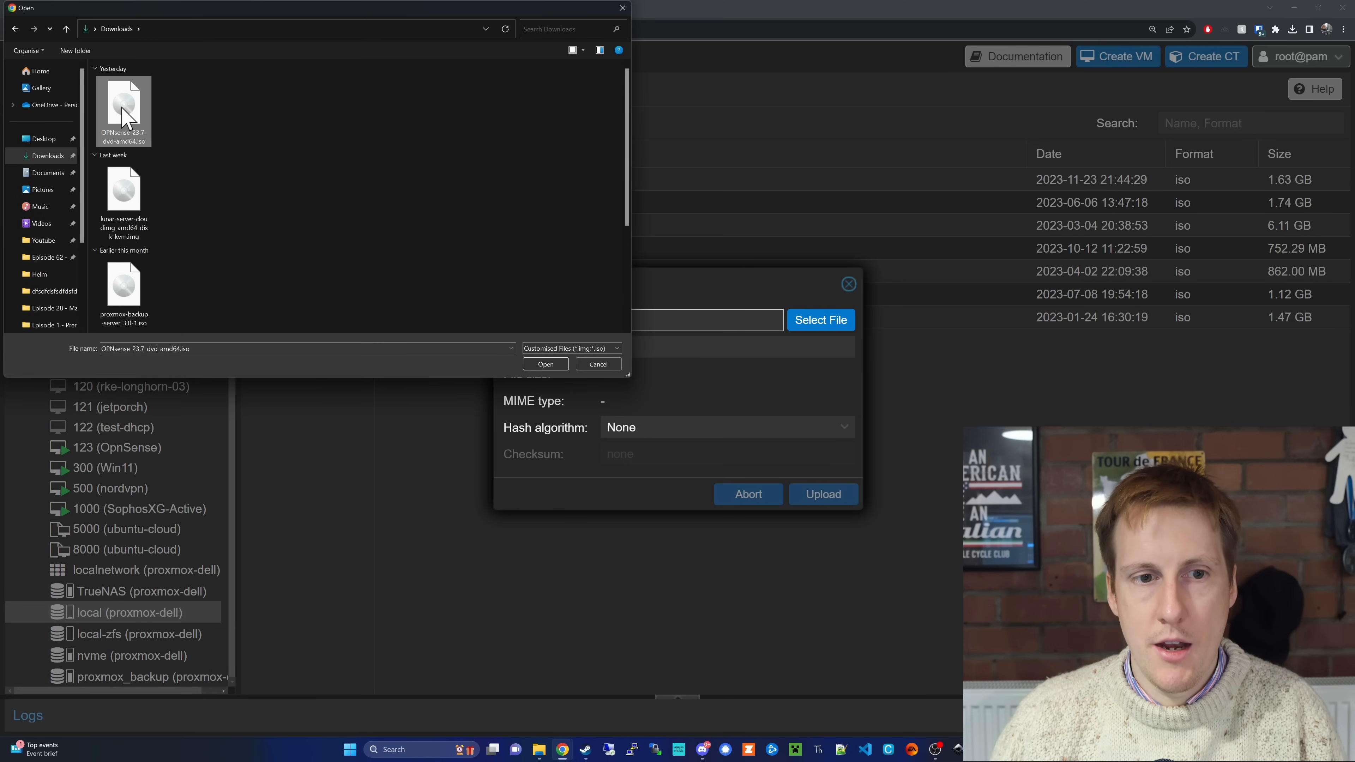
pyautogui.click(545, 364)
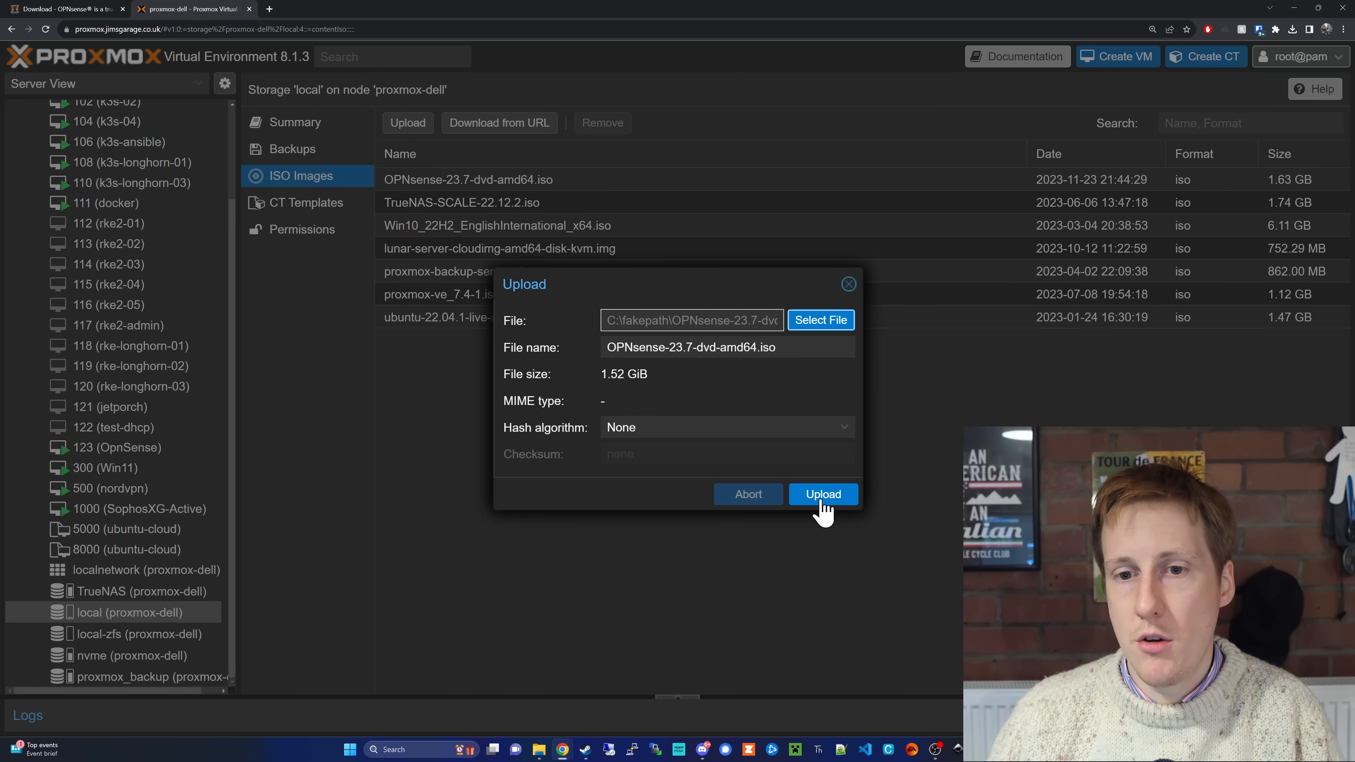
pyautogui.click(848, 284)
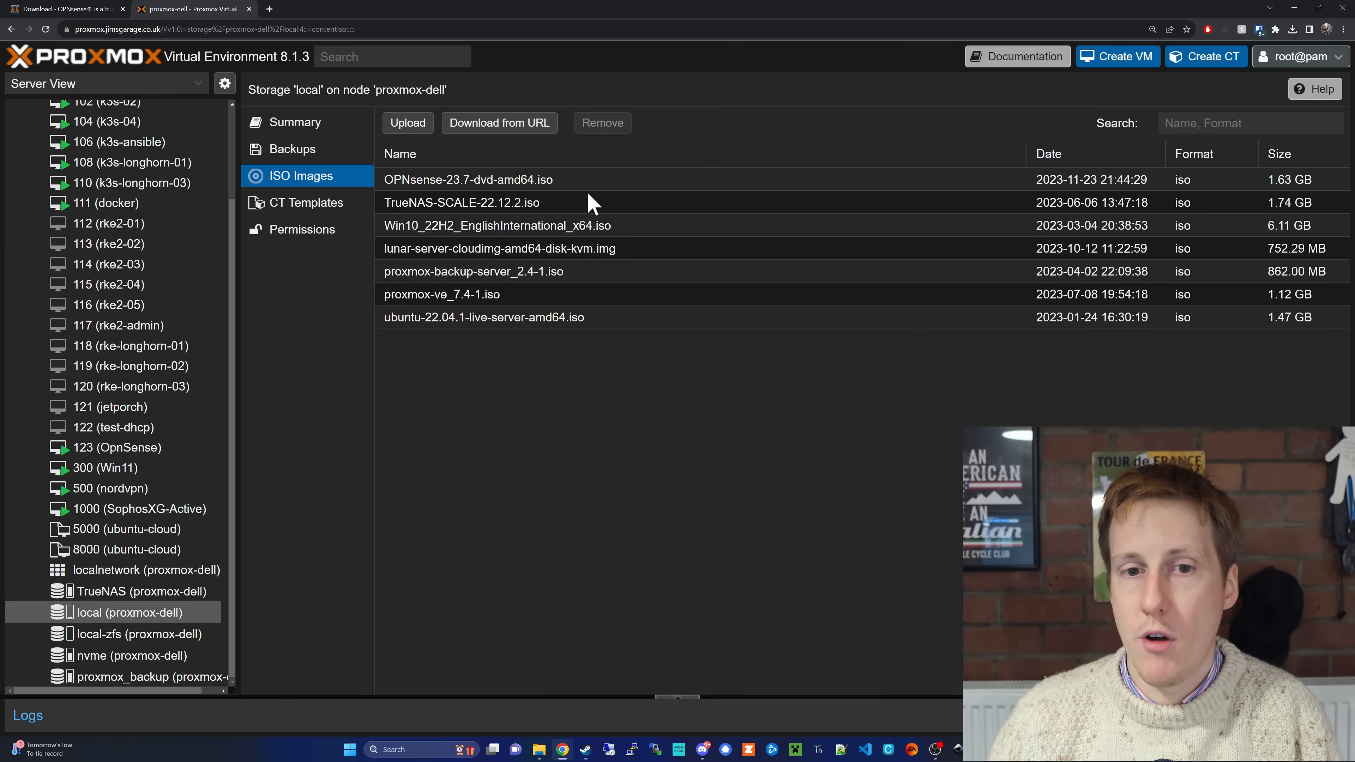
# Step: Check the OPNsense-23.7-dvd-amd64.iso entry in the storage and view the summary of virtual machine 123 (OpnSense)
pyautogui.click(572, 185)
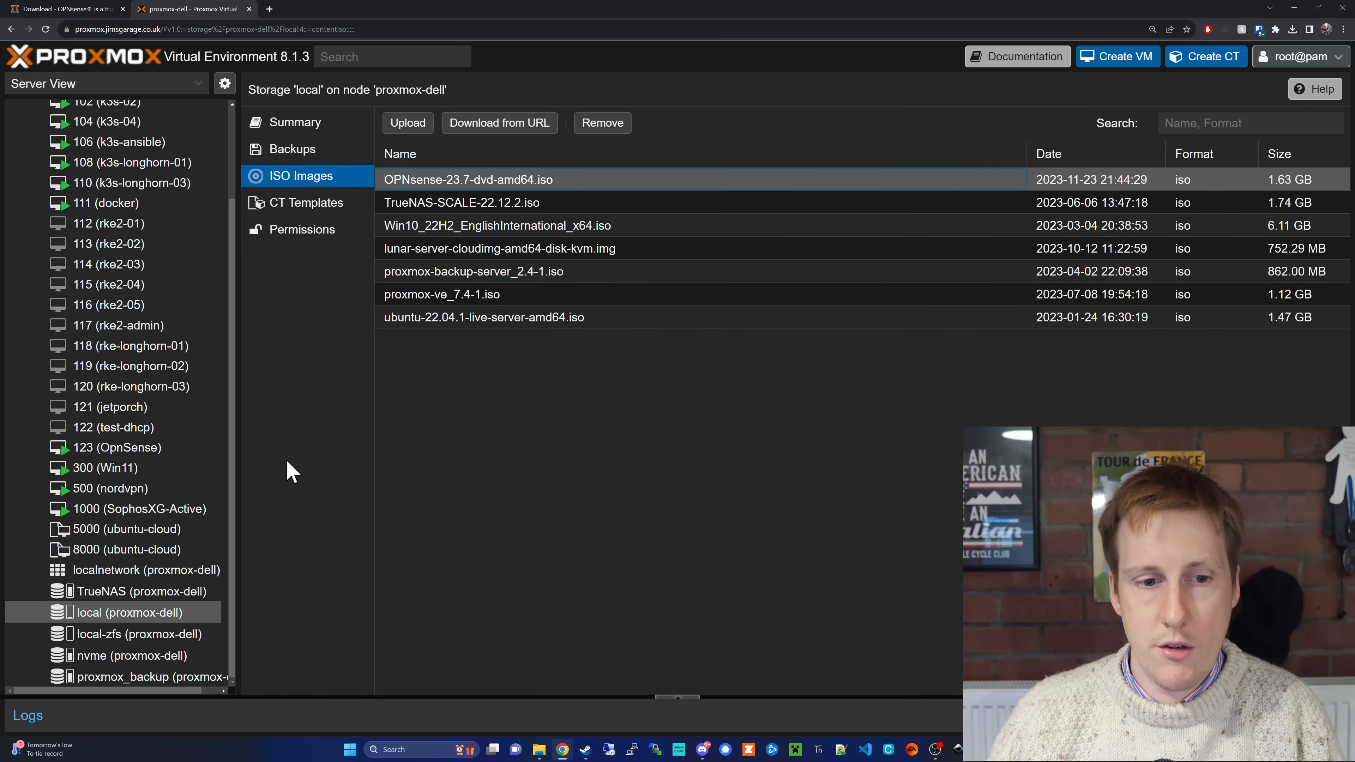
pyautogui.click(176, 452)
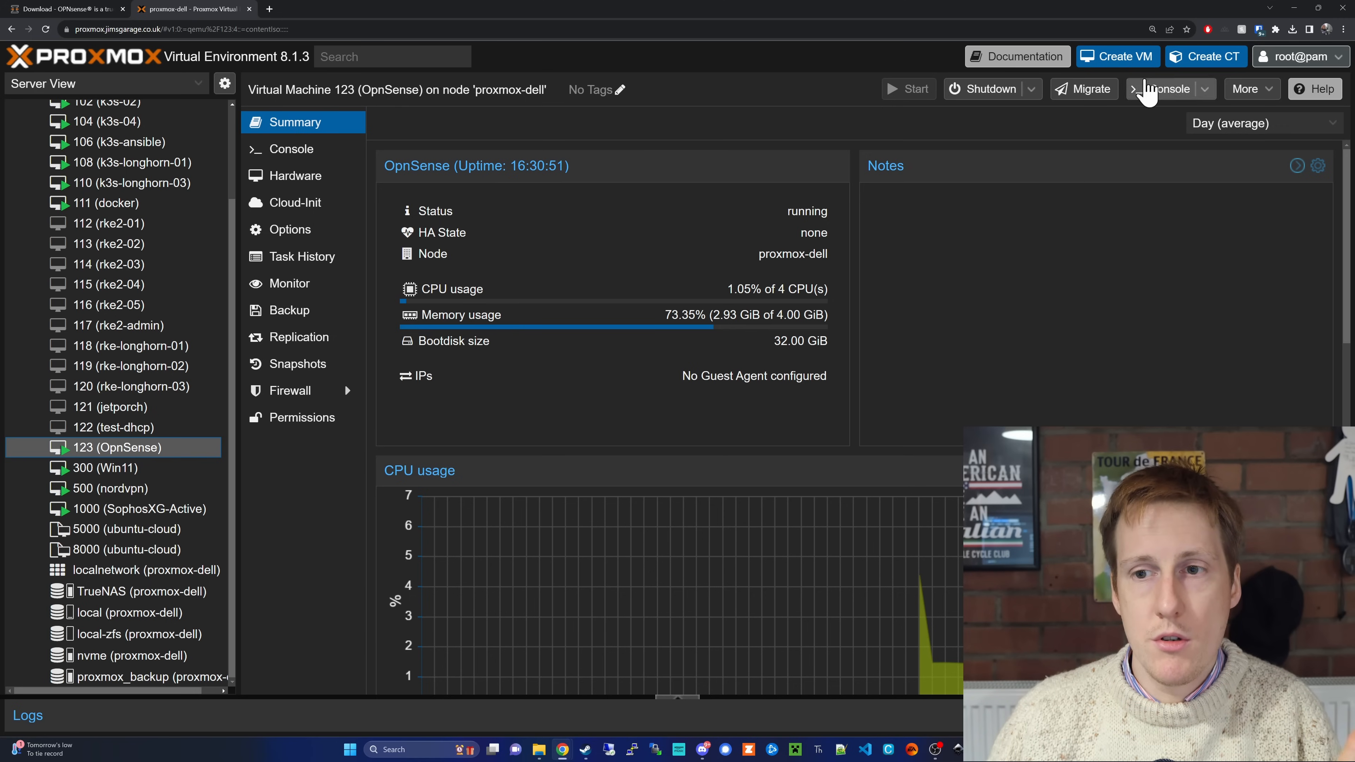
# Step: Begin a new virtual machine on proxmox-dell named OpnSenseTest, enable start at boot, and continue to the operating system settings
pyautogui.click(1123, 63)
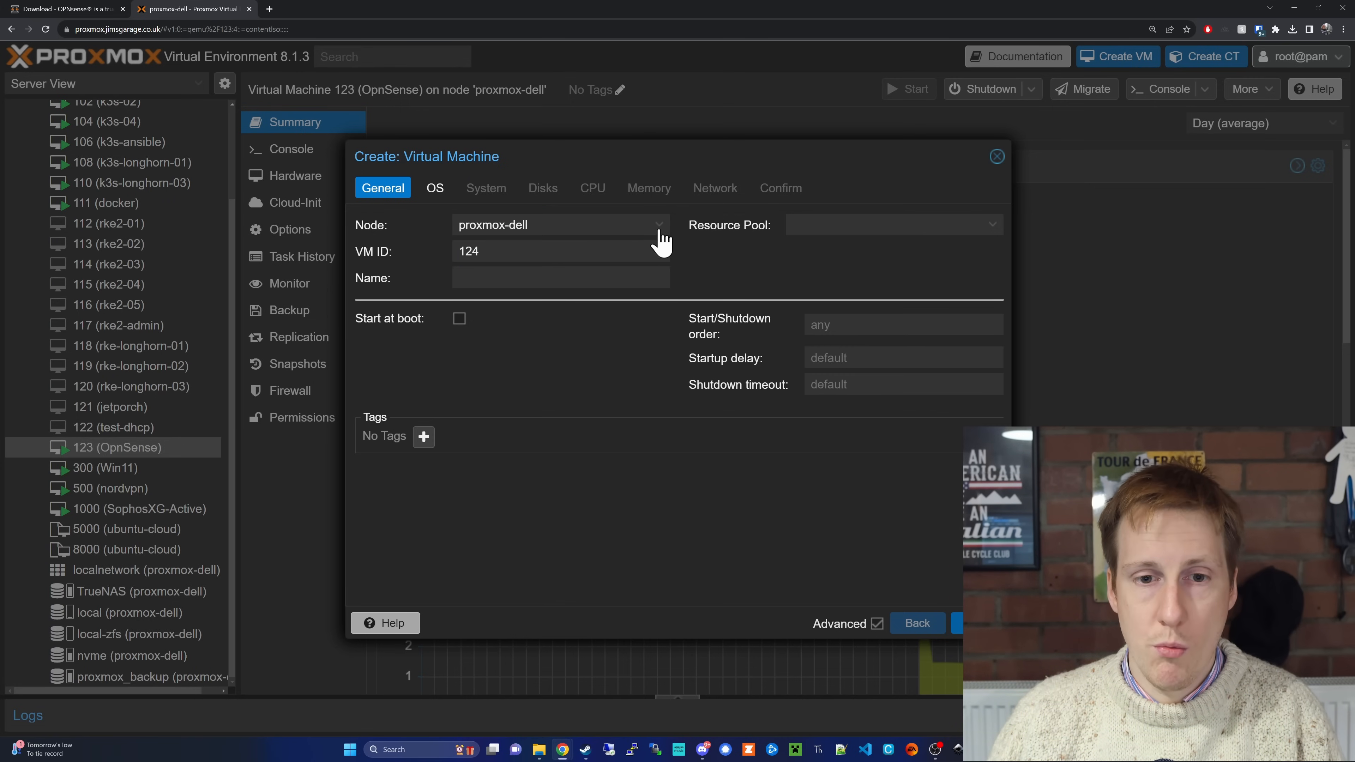
pyautogui.click(556, 277)
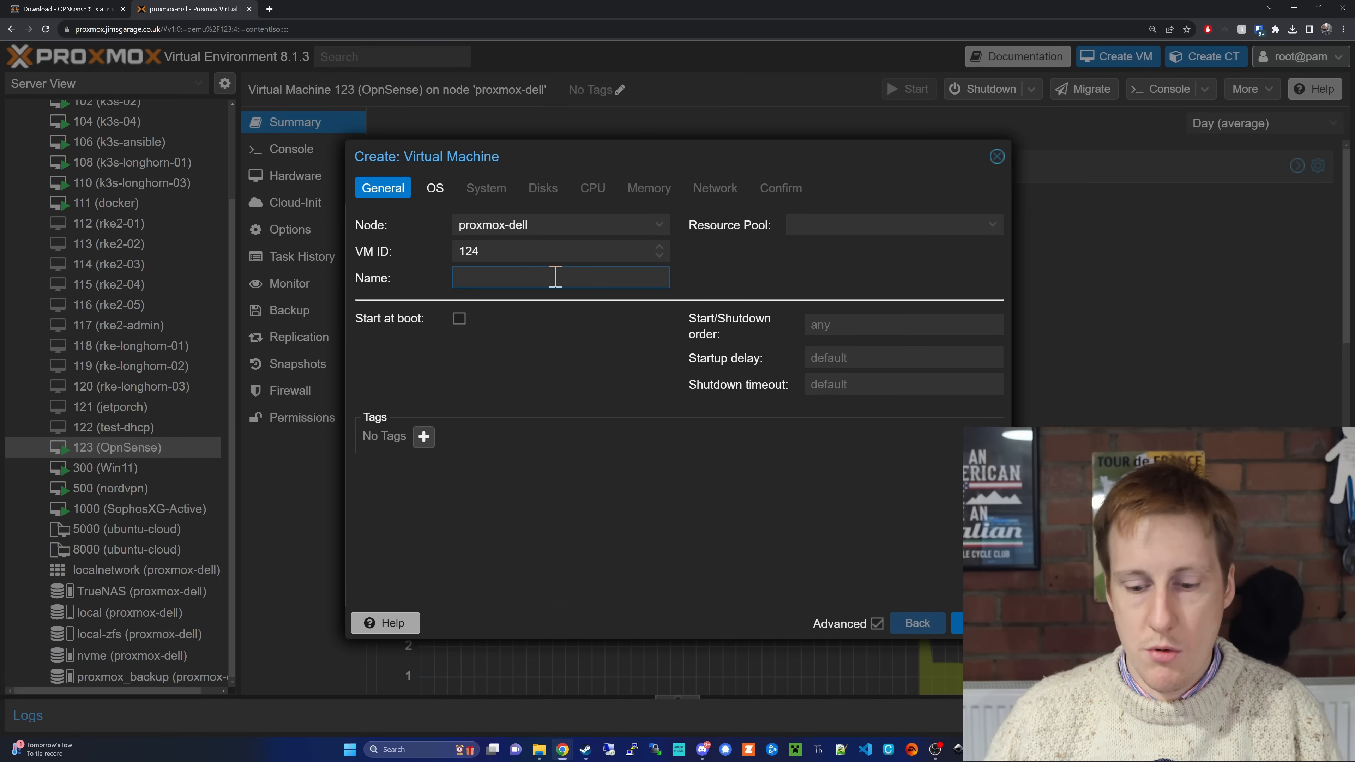
pyautogui.write('Opn')
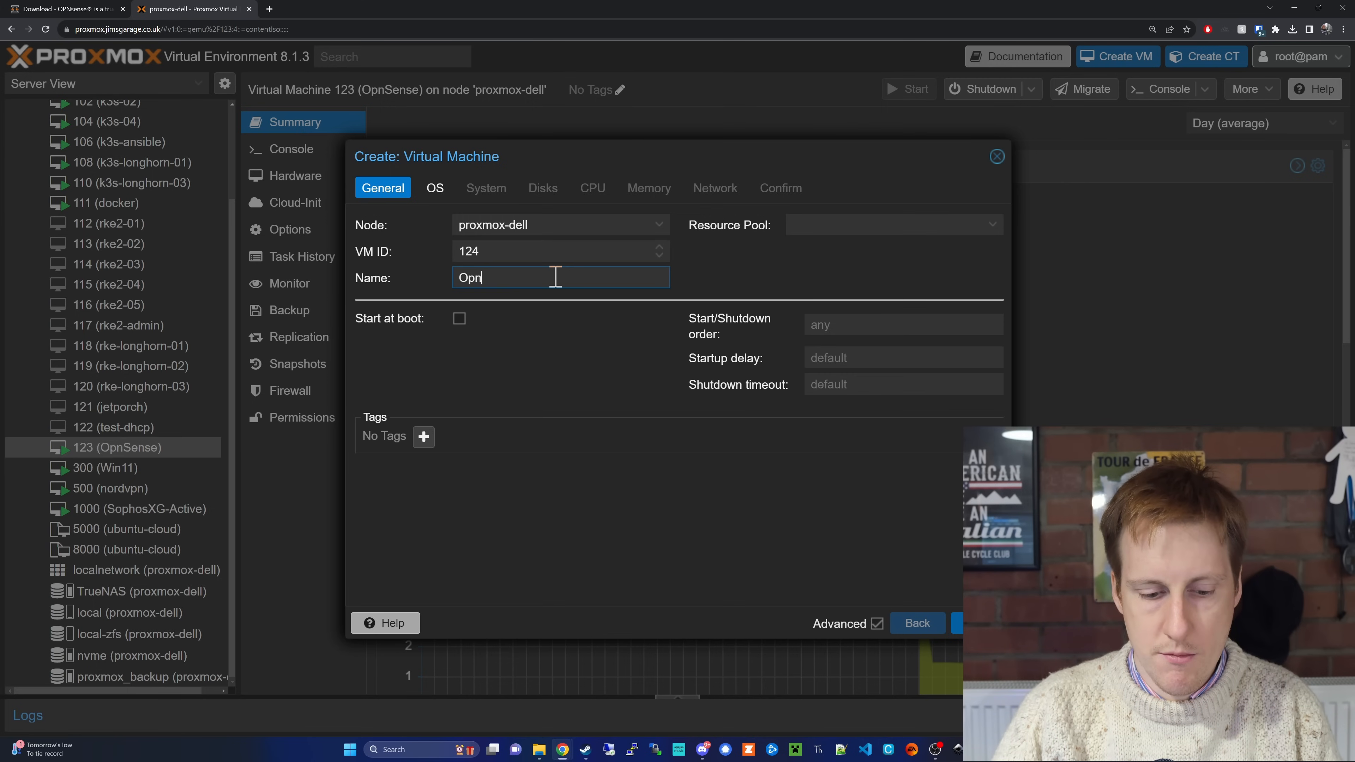
pyautogui.write('SenseTest')
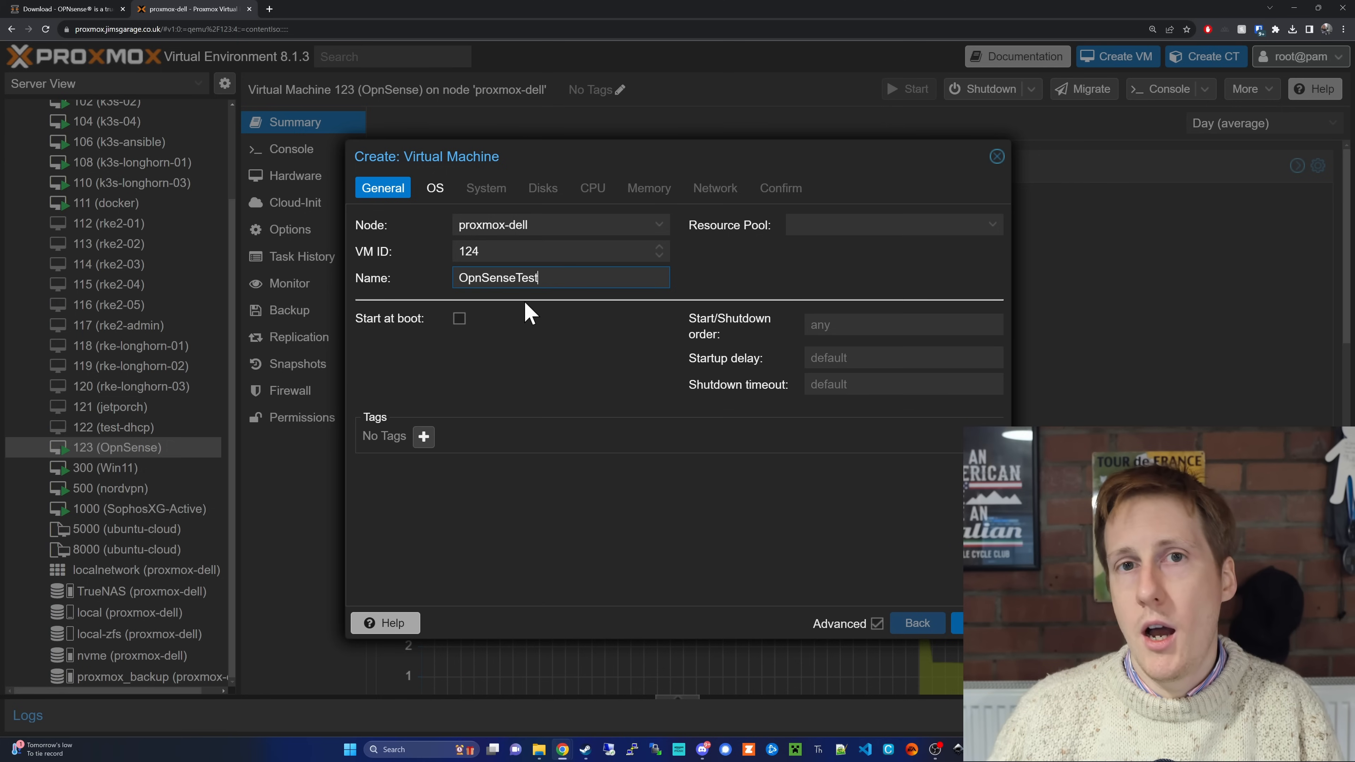
pyautogui.click(459, 319)
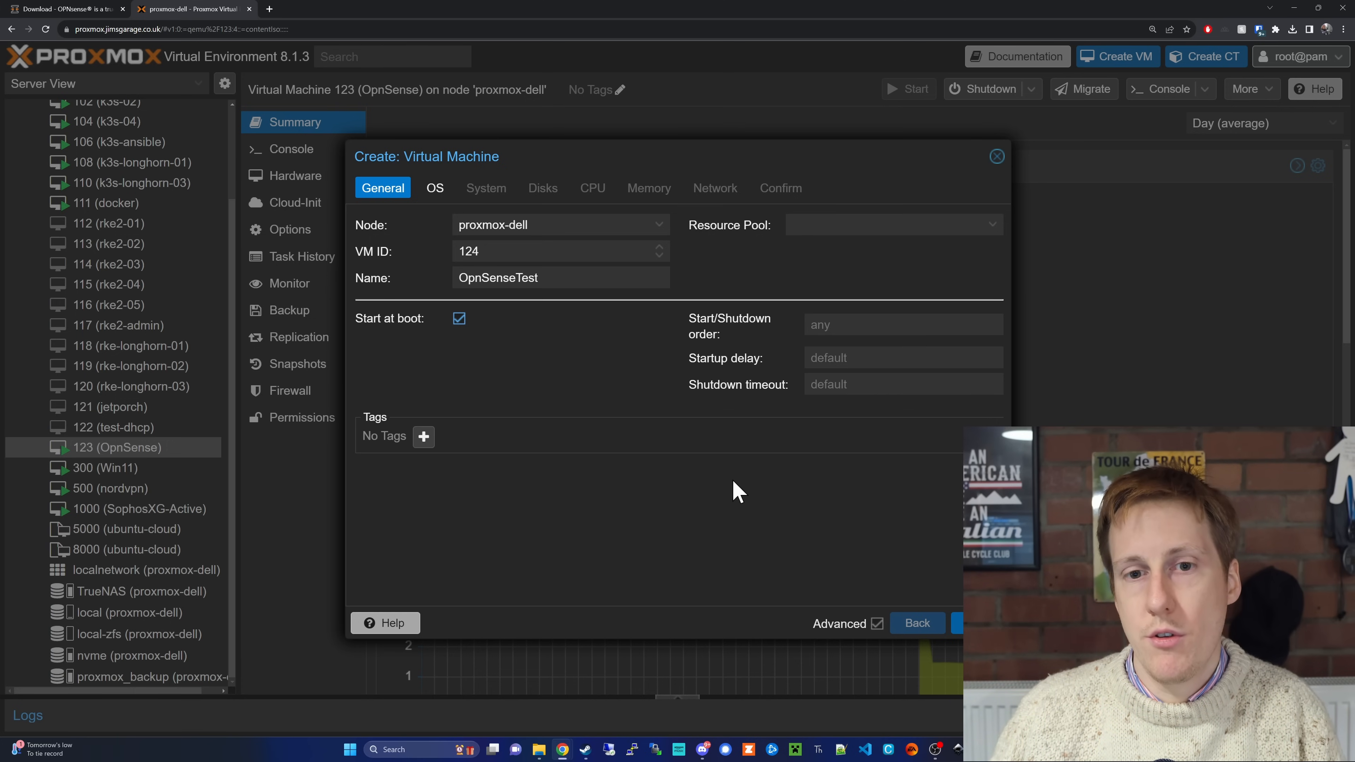
pyautogui.click(956, 632)
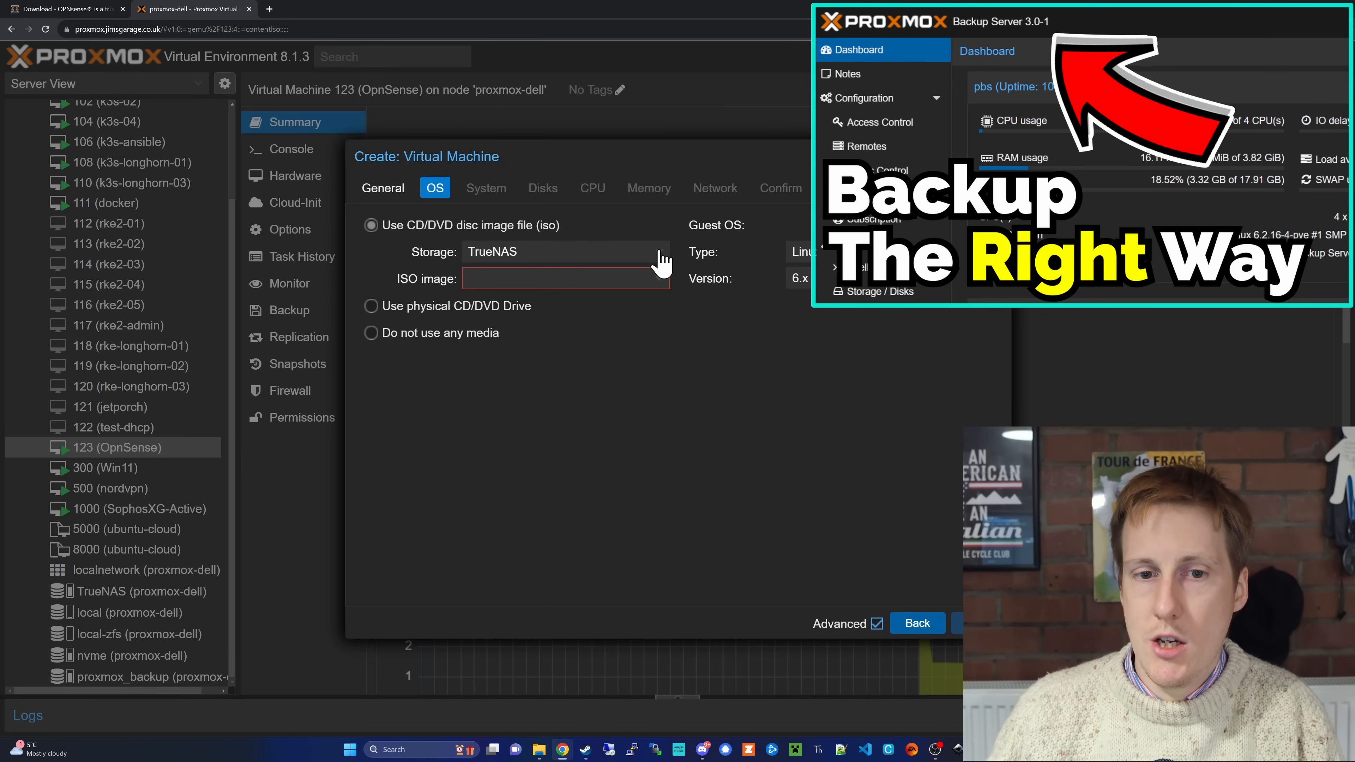
# Step: Set the installation media to OPNsense-23.7-dvd-amd64.iso from the local storage and continue to the system settings
pyautogui.click(659, 252)
pyautogui.click(614, 326)
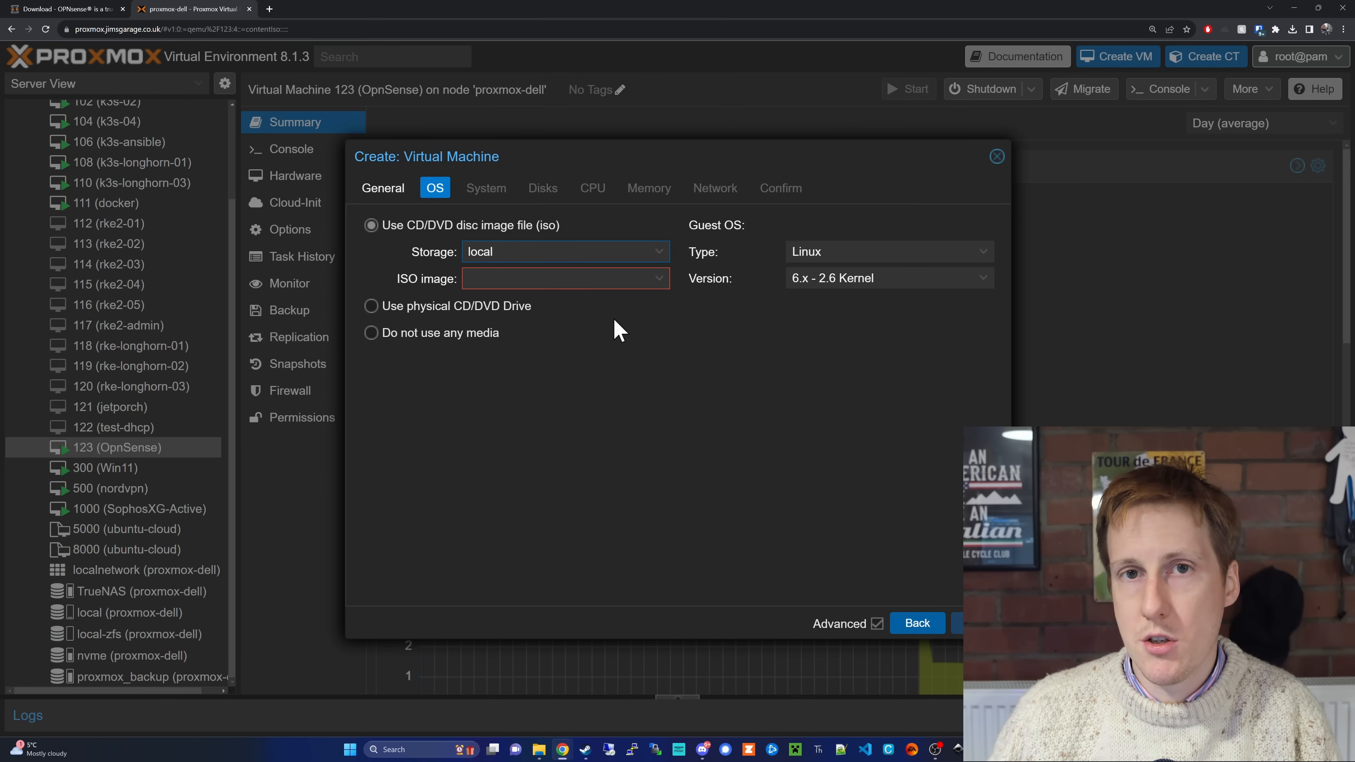
pyautogui.click(660, 279)
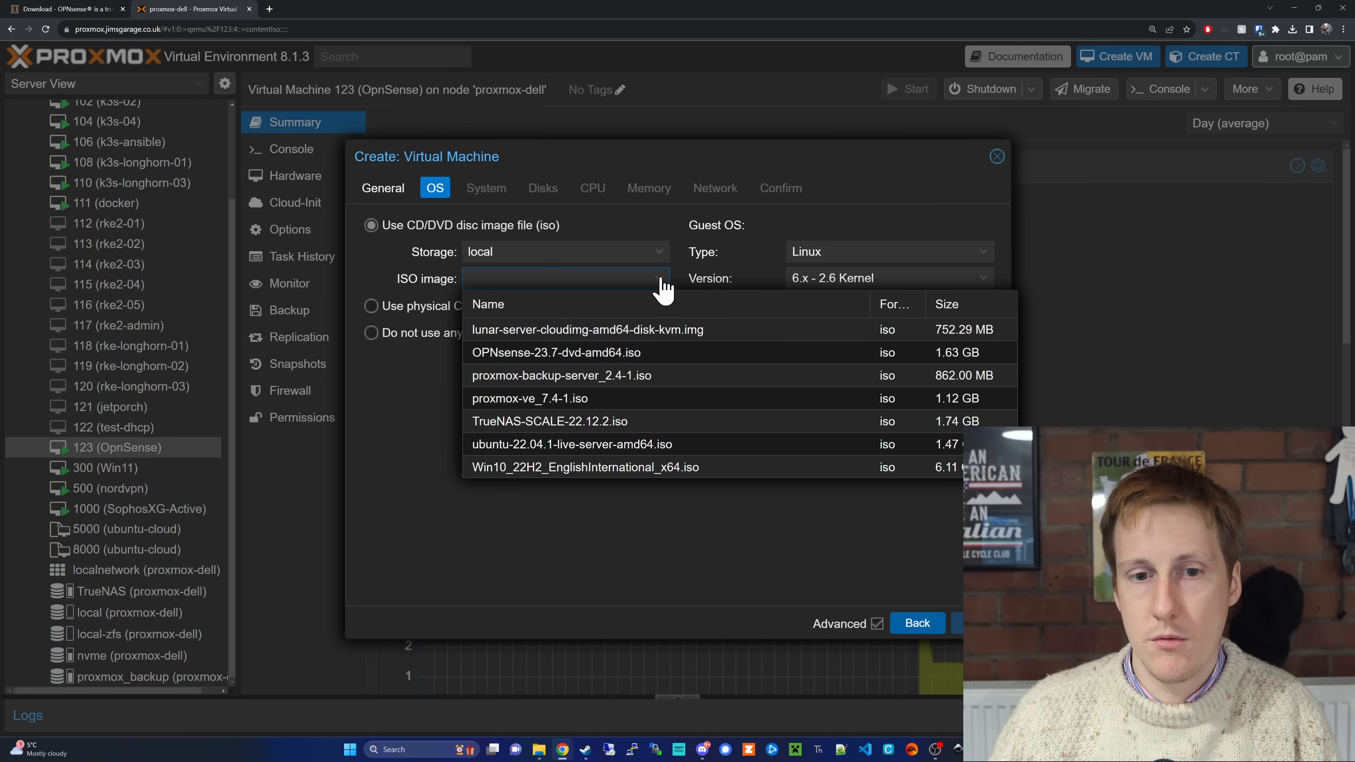
pyautogui.click(635, 354)
pyautogui.click(956, 622)
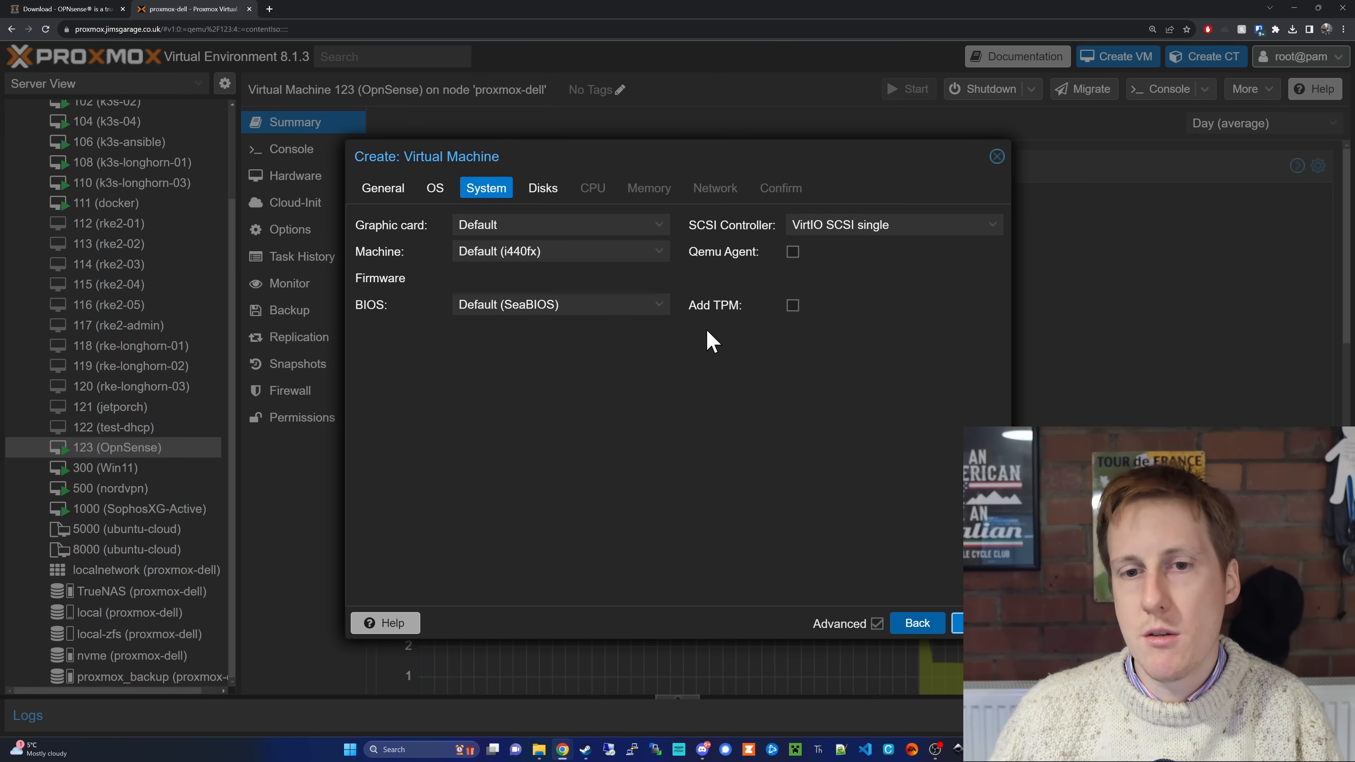
# Step: Review the available machine types and BIOS options for the new virtual machine, keeping the defaults
pyautogui.click(667, 256)
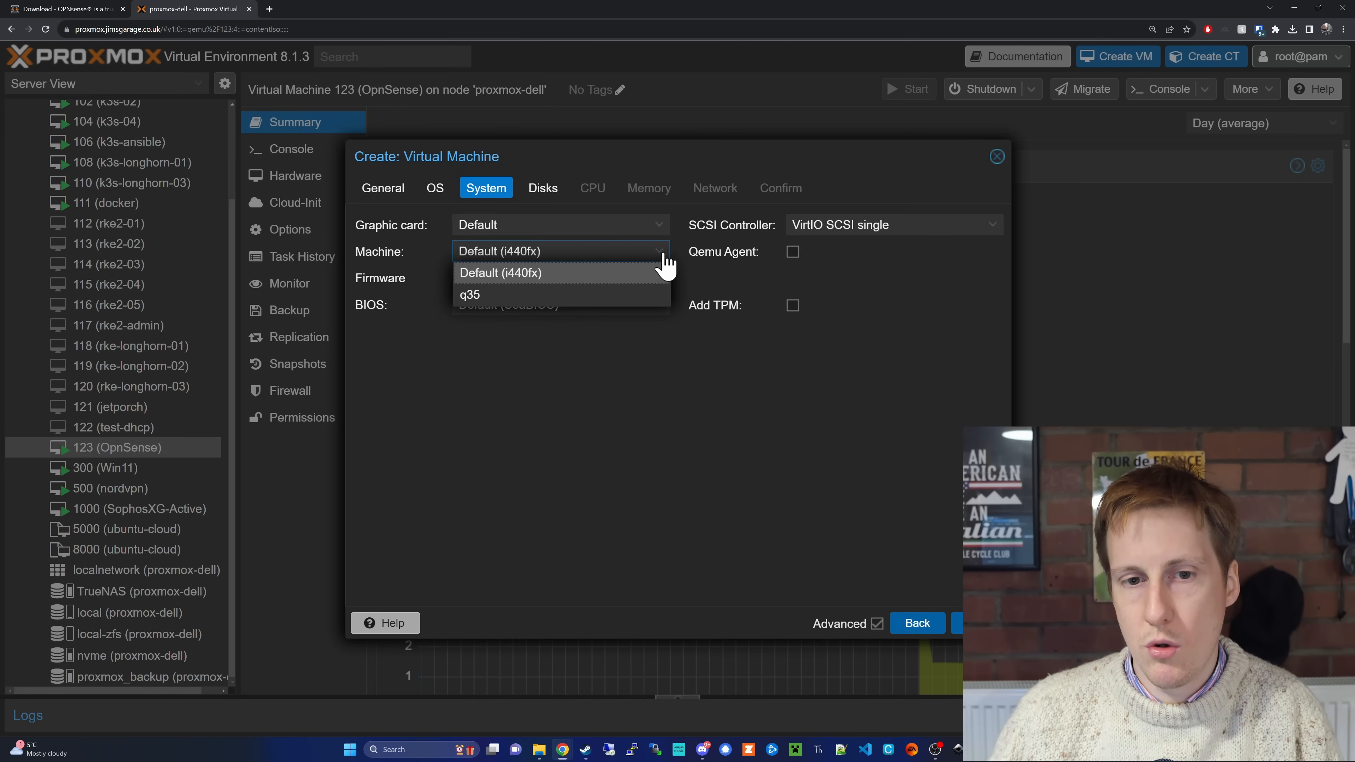
pyautogui.click(614, 363)
pyautogui.click(625, 304)
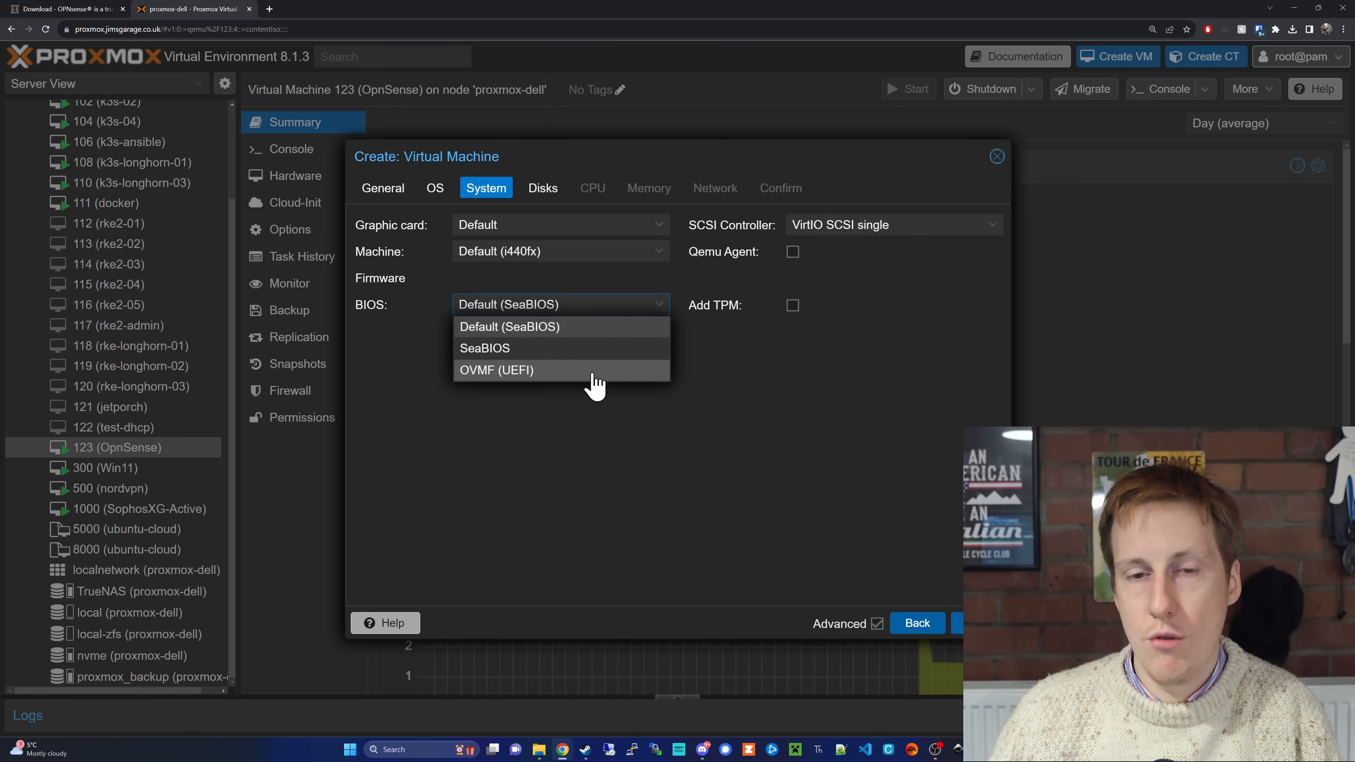
pyautogui.click(591, 428)
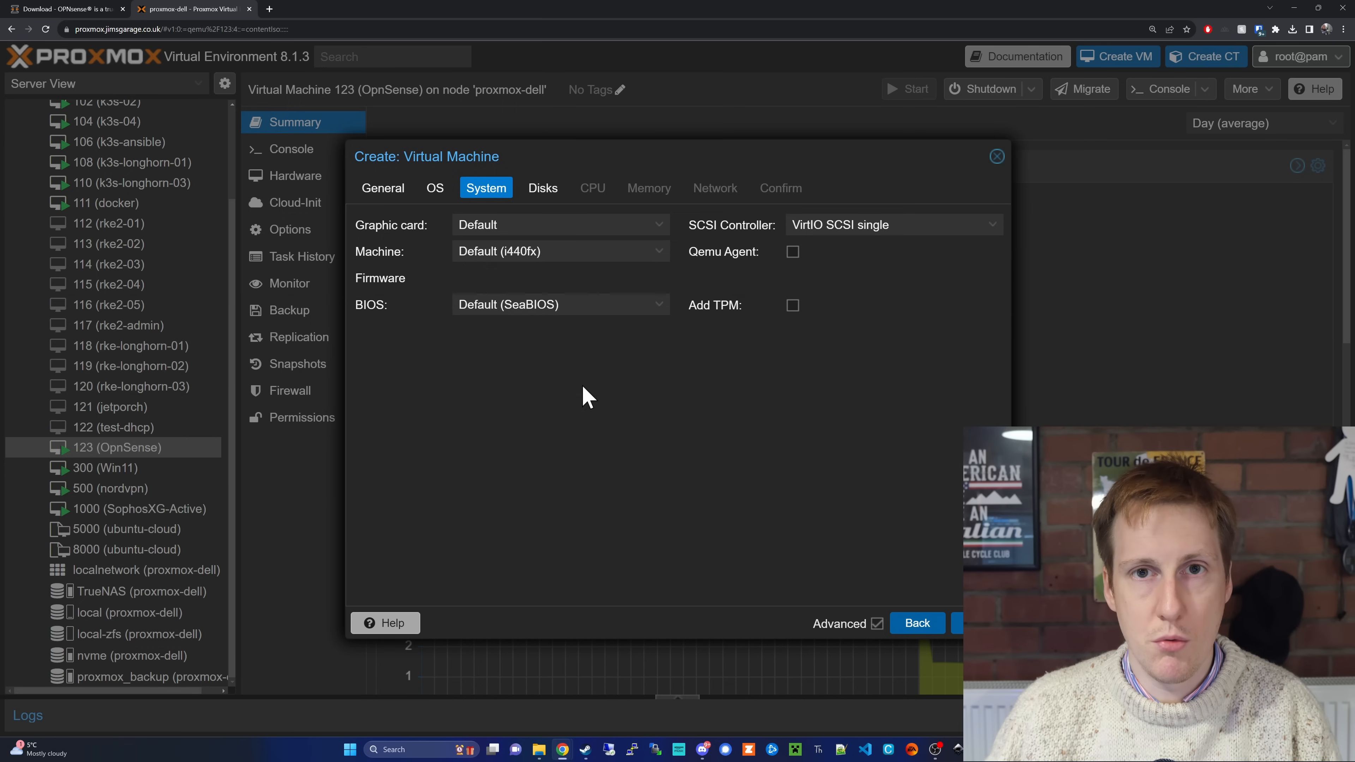
# Step: Place the 32 GiB virtual disk on the nvme storage with SSD emulation and Discard enabled, and continue to the CPU settings
pyautogui.click(973, 622)
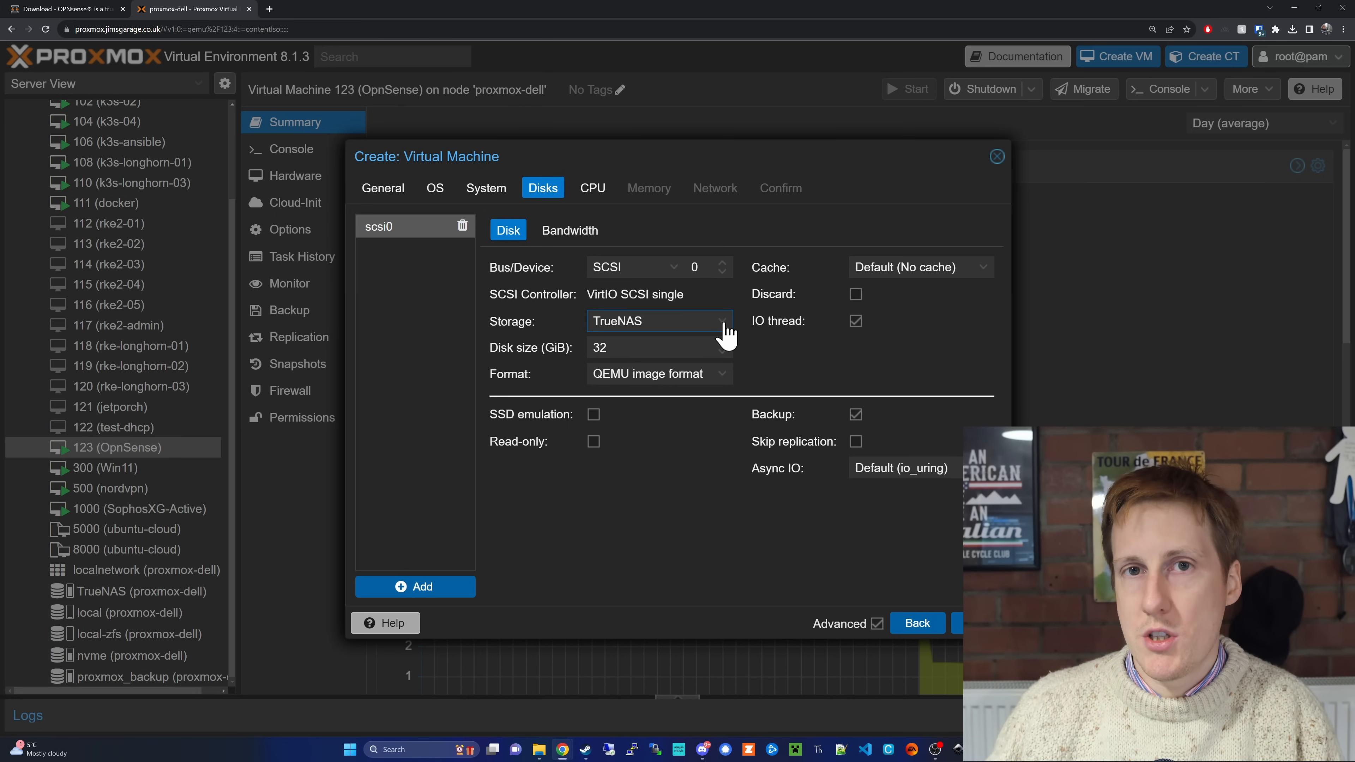
pyautogui.click(725, 321)
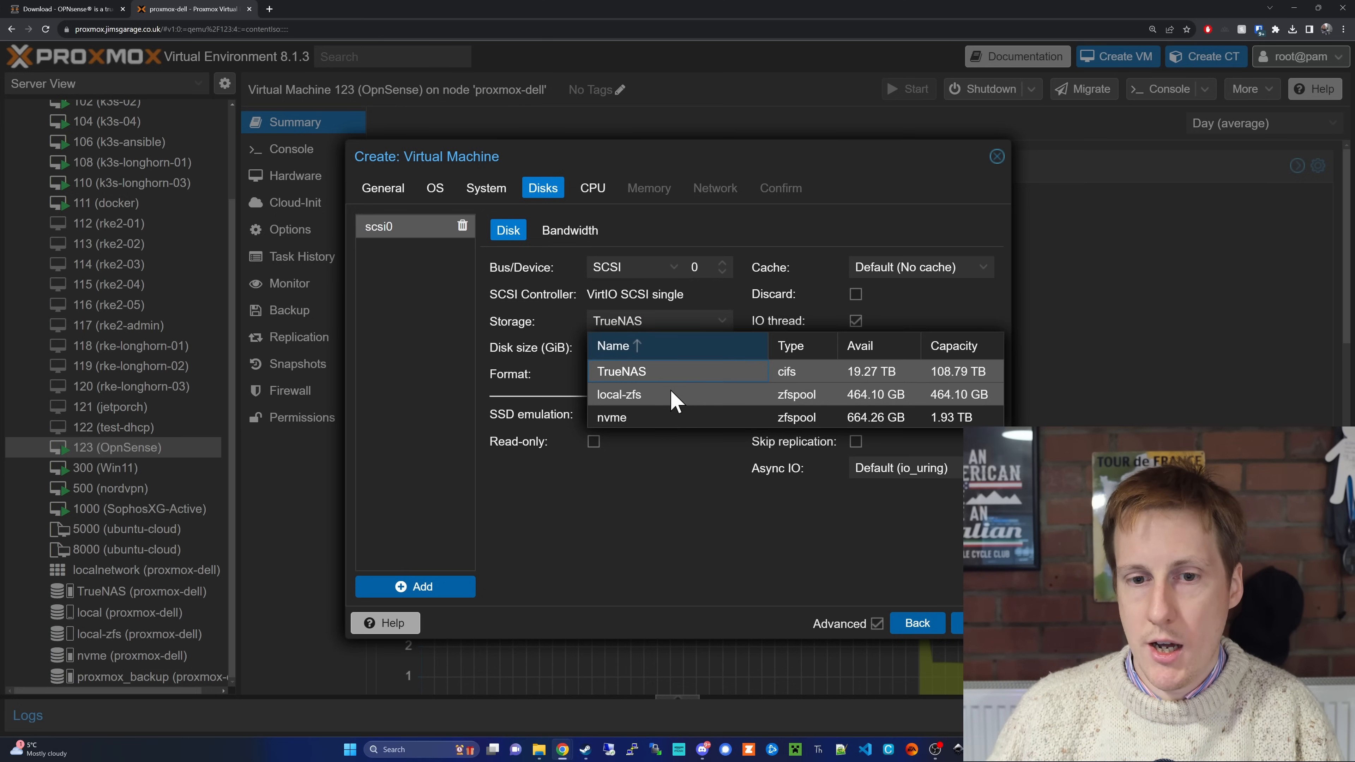
pyautogui.click(646, 419)
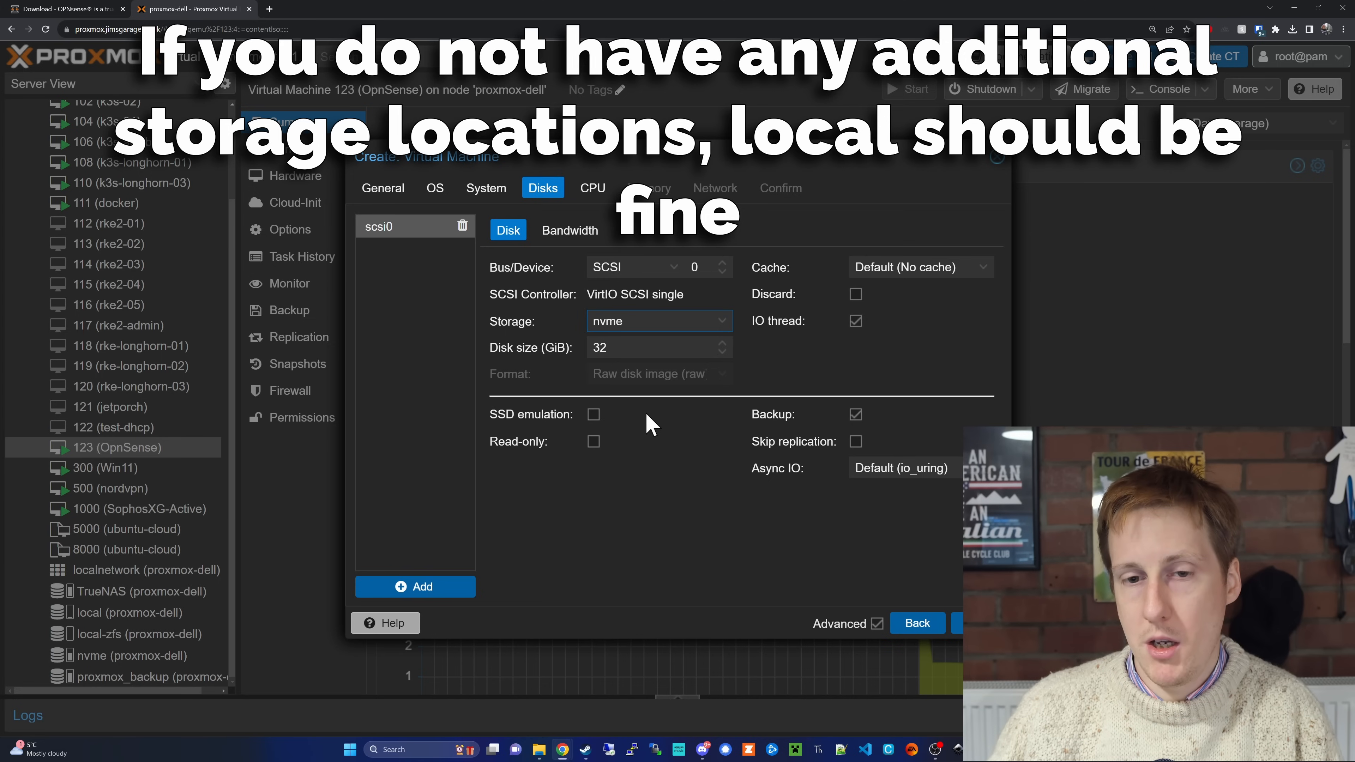
pyautogui.click(593, 415)
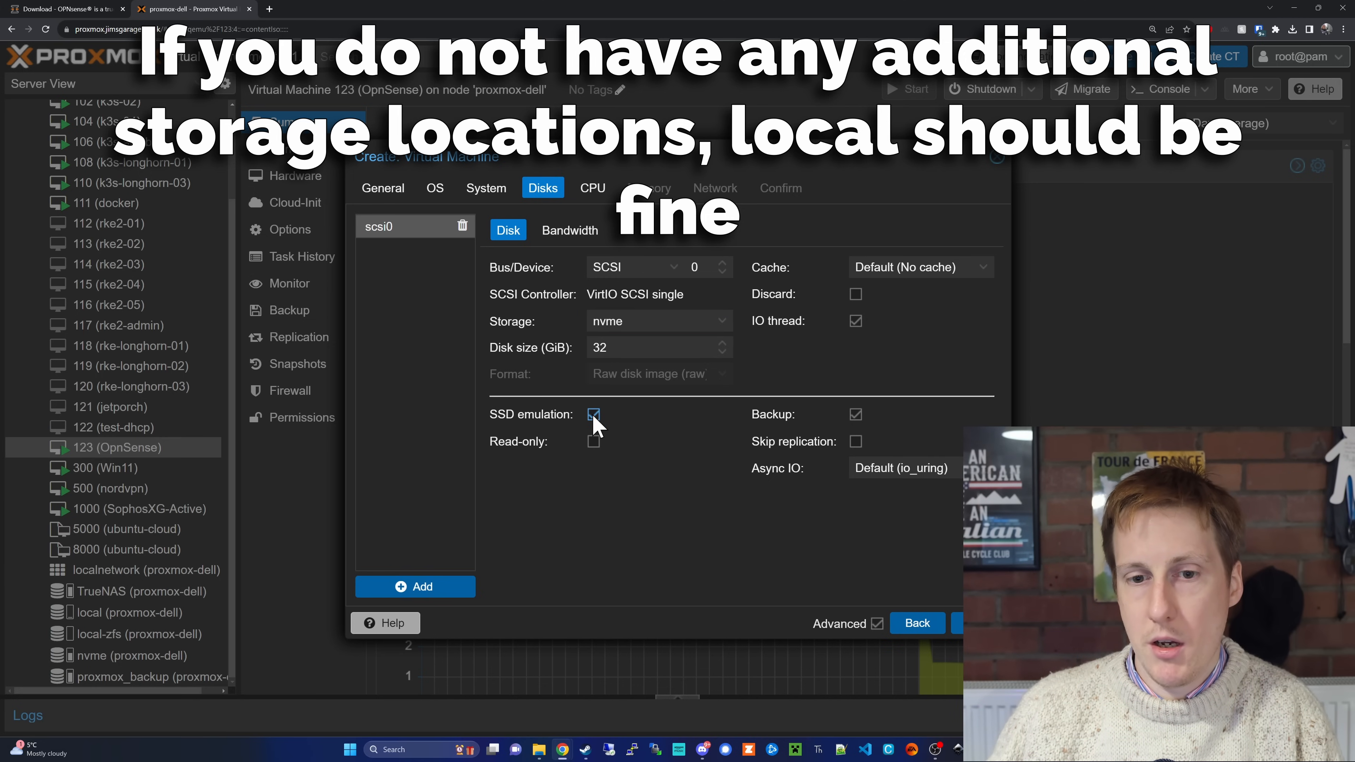
pyautogui.click(854, 295)
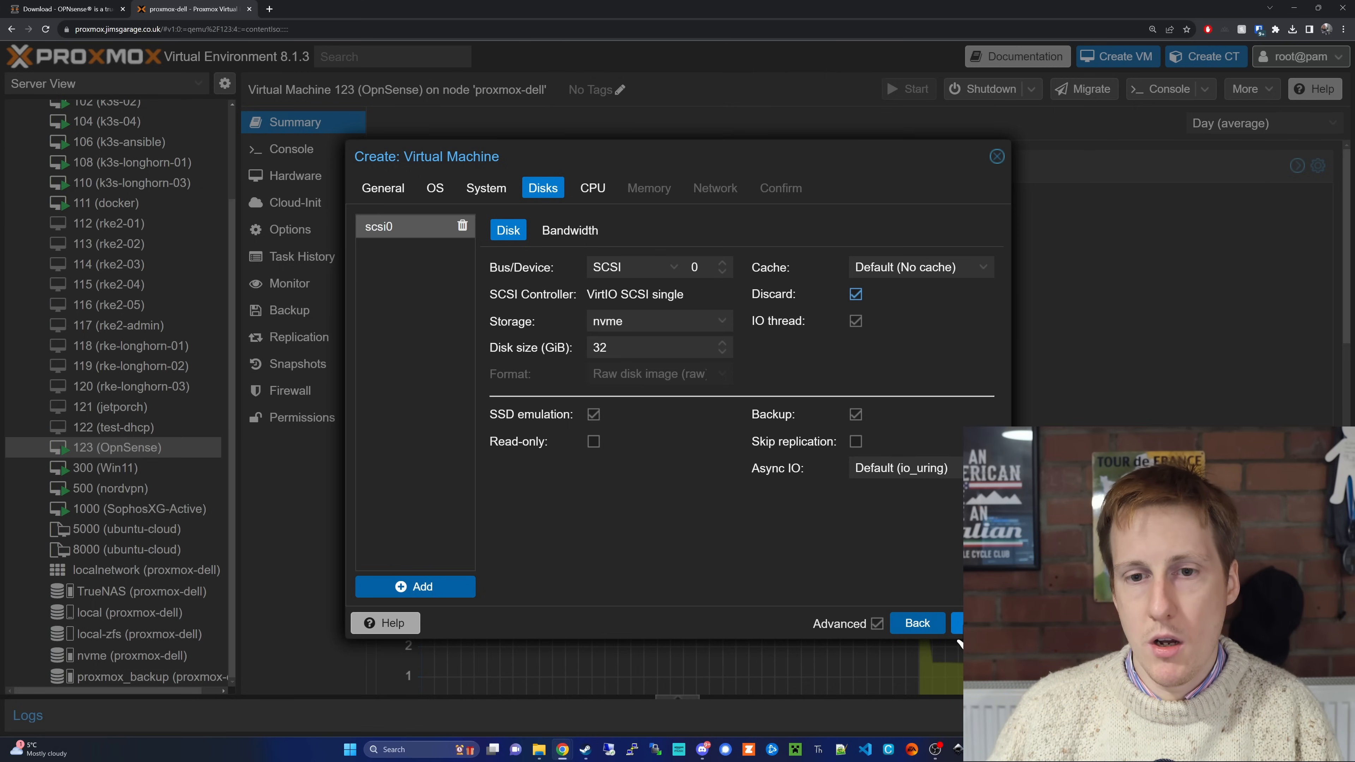
pyautogui.click(958, 624)
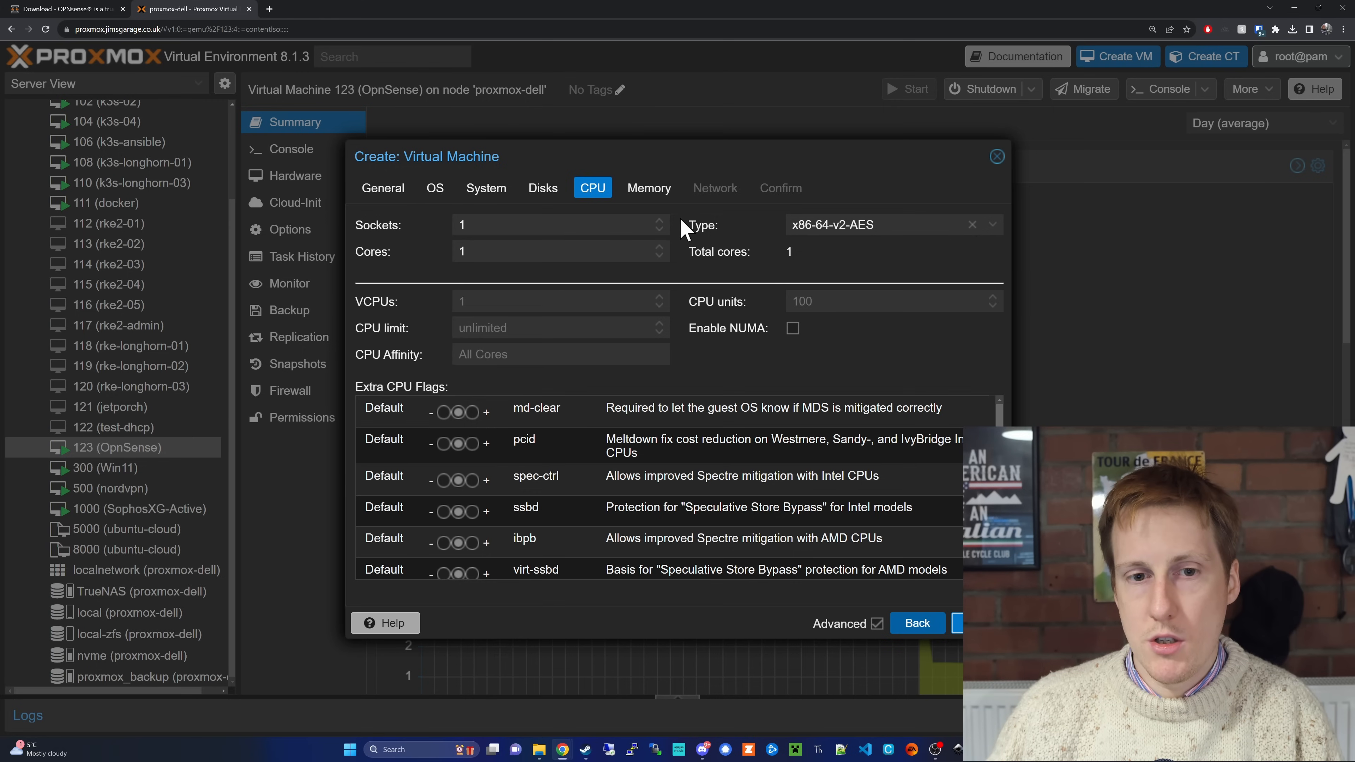
# Step: Configure the CPU with 2 sockets, 2 cores, type host and NUMA enabled, and continue to the memory settings
pyautogui.click(660, 220)
pyautogui.click(659, 246)
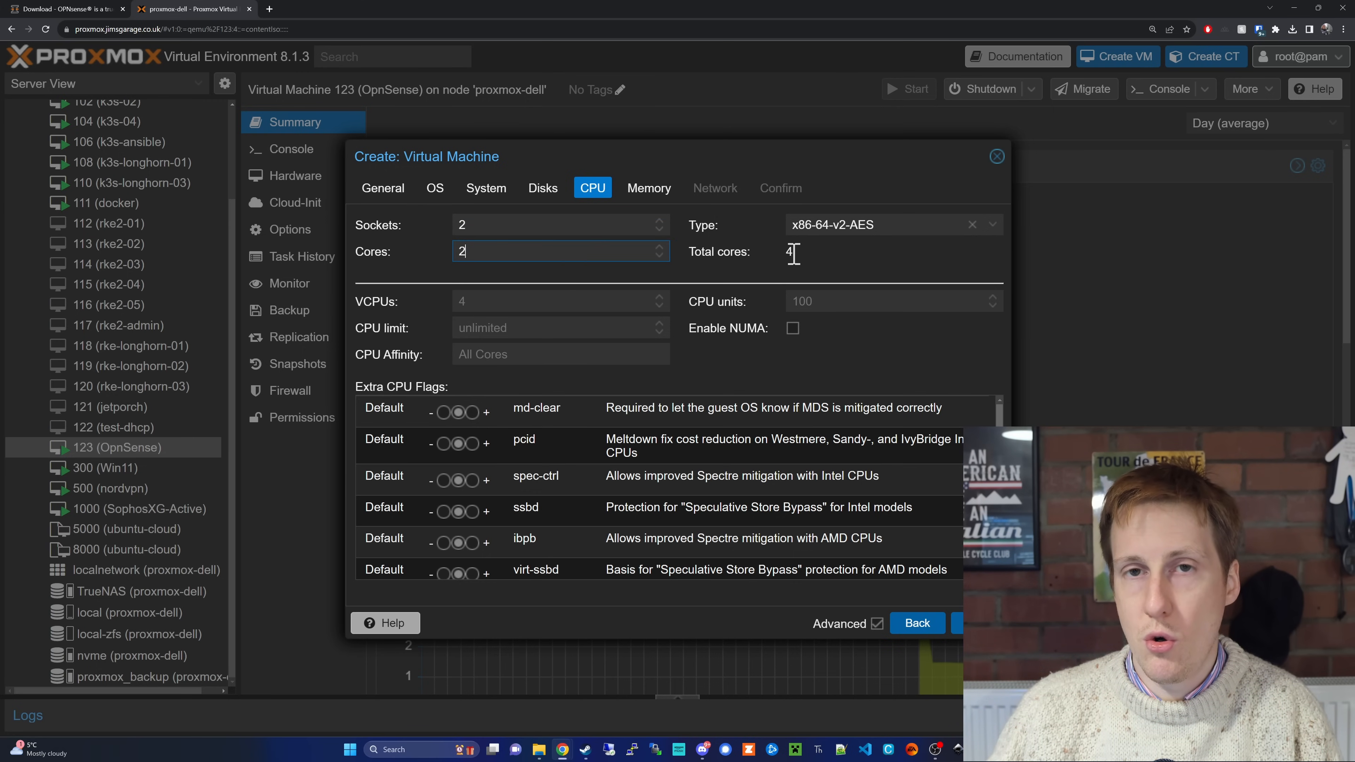
pyautogui.click(992, 227)
pyautogui.scroll(-4, 881, 413)
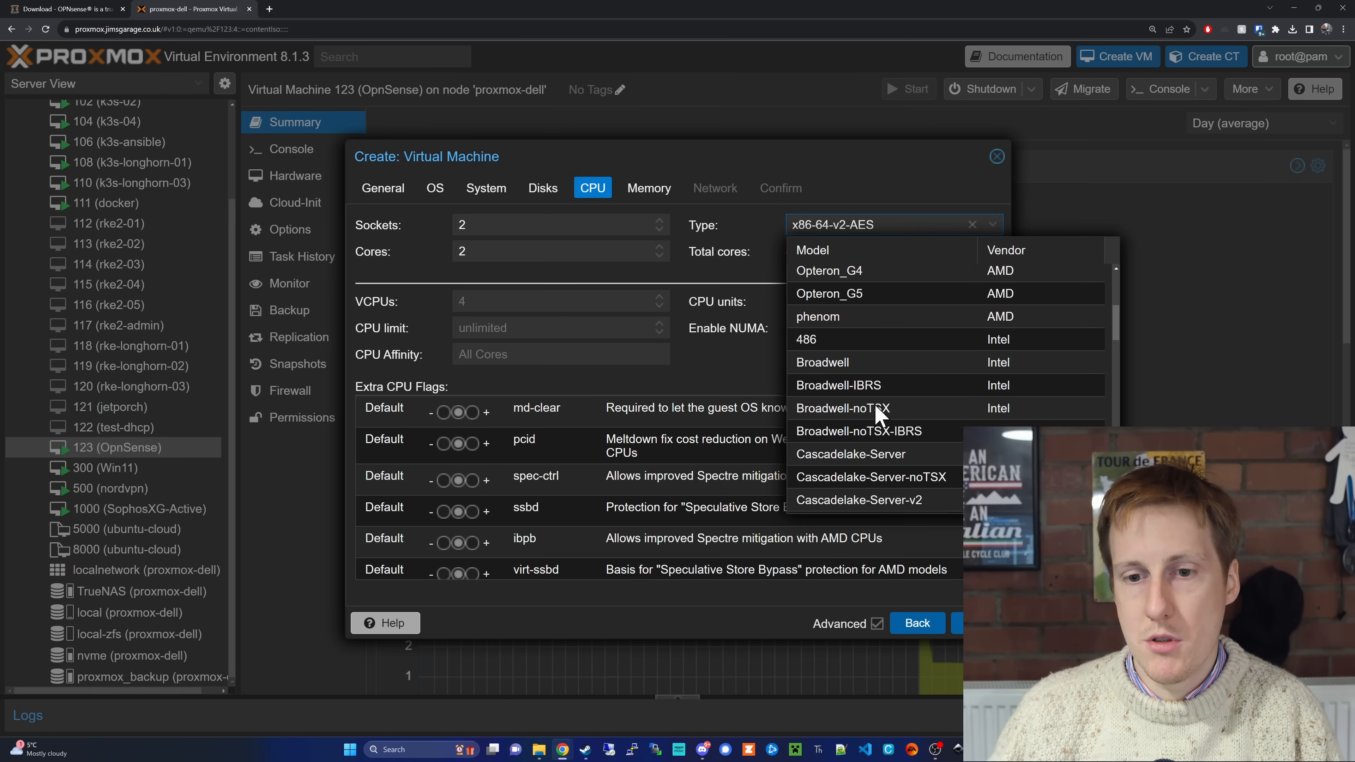
pyautogui.scroll(-10, 881, 414)
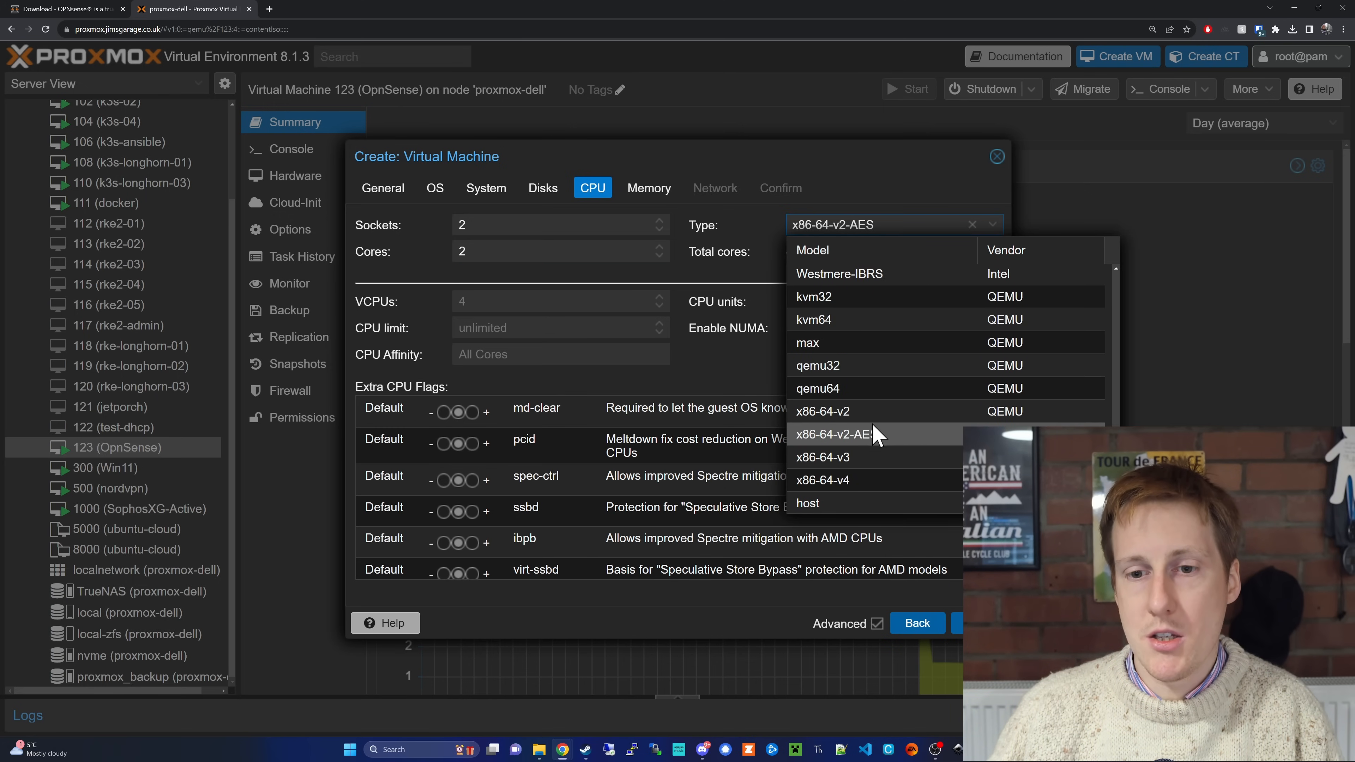
pyautogui.click(831, 503)
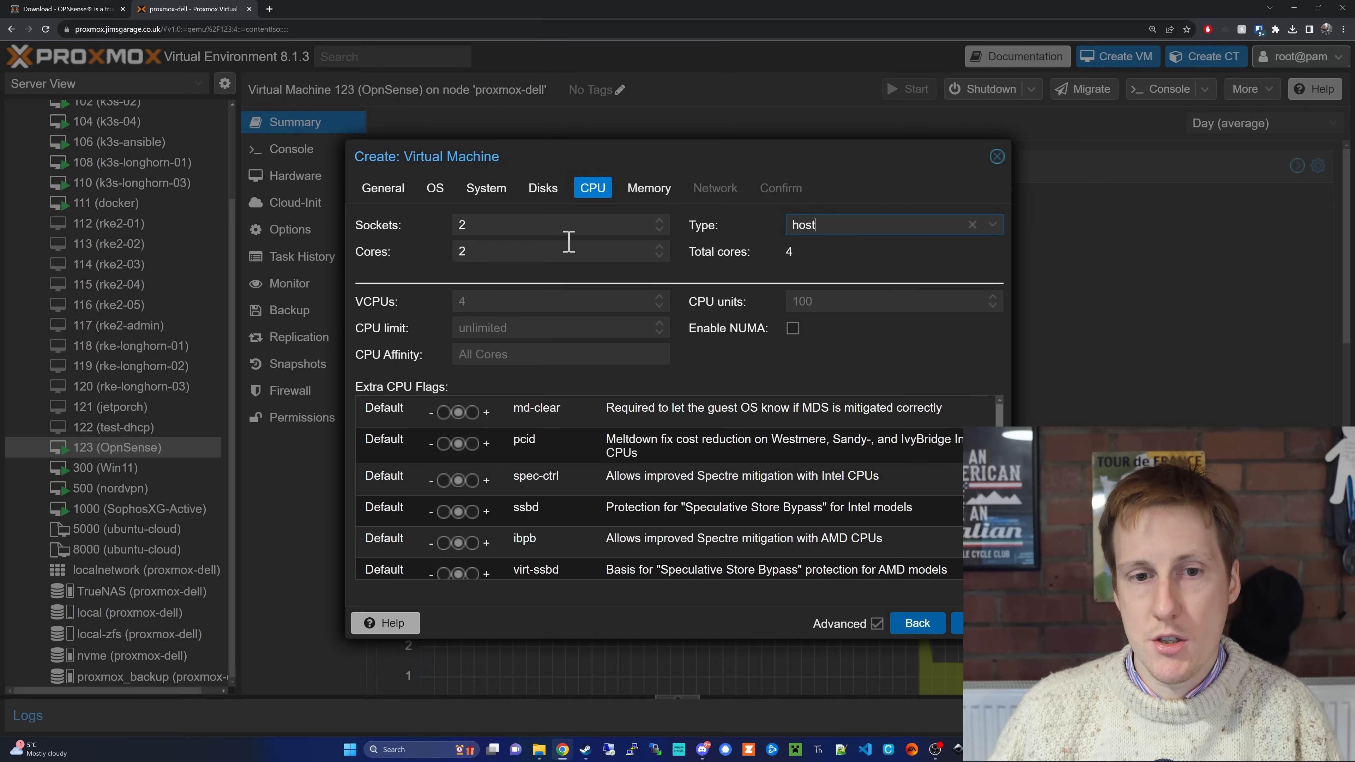
pyautogui.click(795, 330)
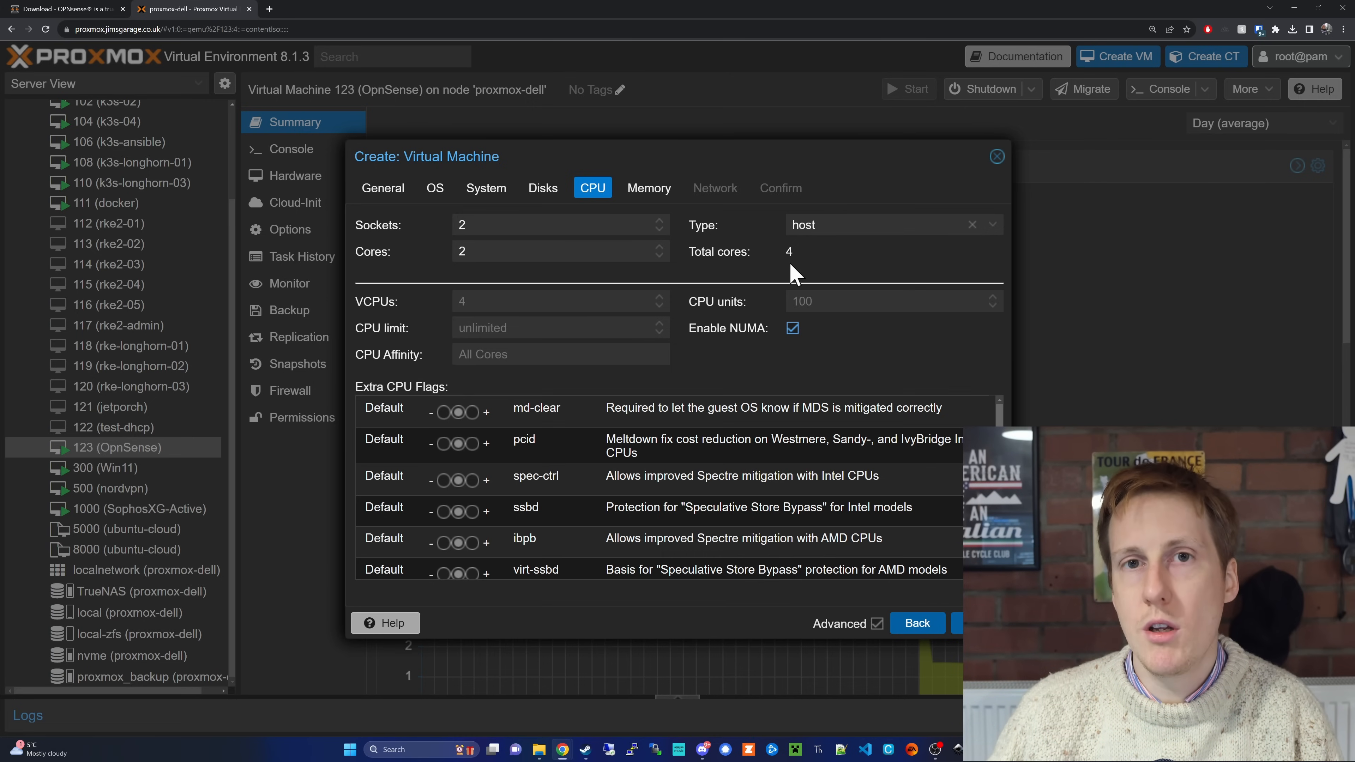
pyautogui.click(956, 625)
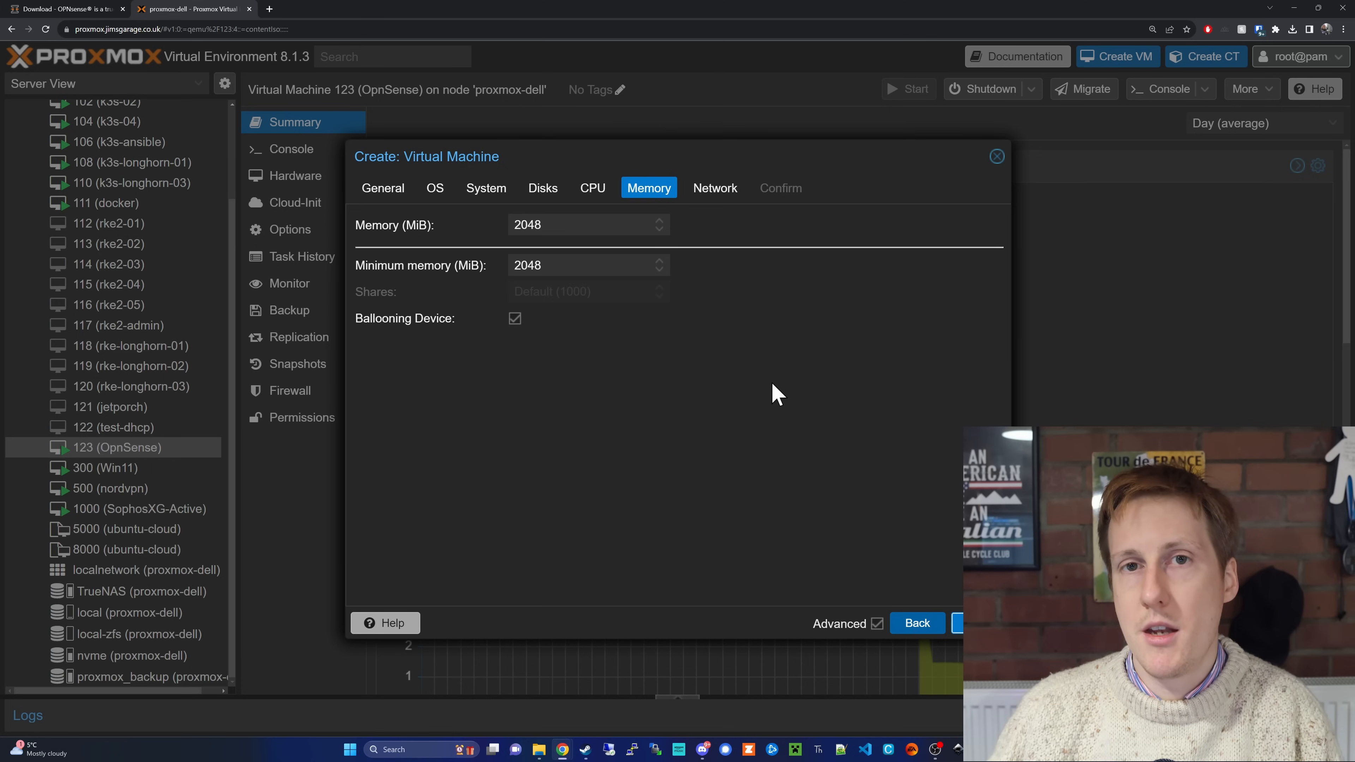
# Step: Disable the ballooning device, set the memory to 4096 MiB, and continue to the network settings
pyautogui.click(515, 320)
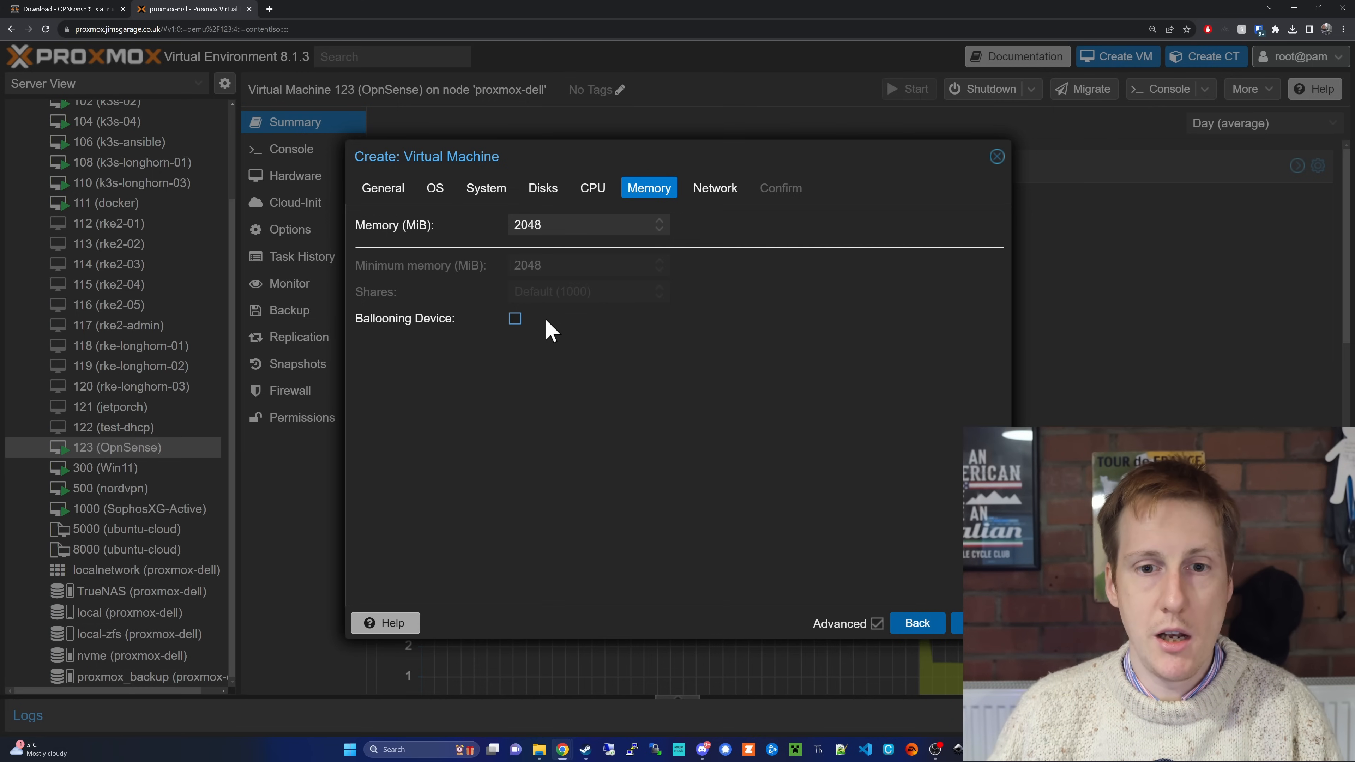
pyautogui.moveTo(553, 221); pyautogui.dragTo(495, 227)
pyautogui.write('4096')
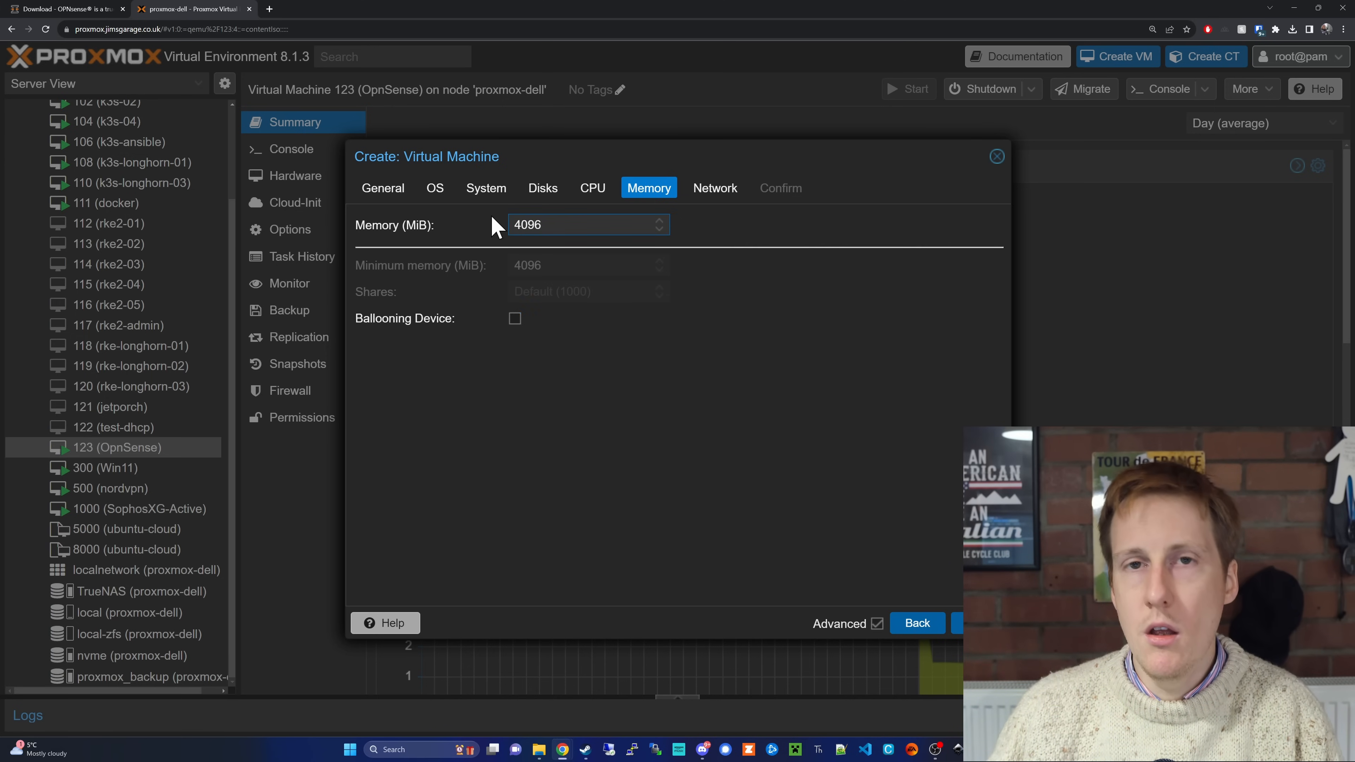
pyautogui.click(957, 625)
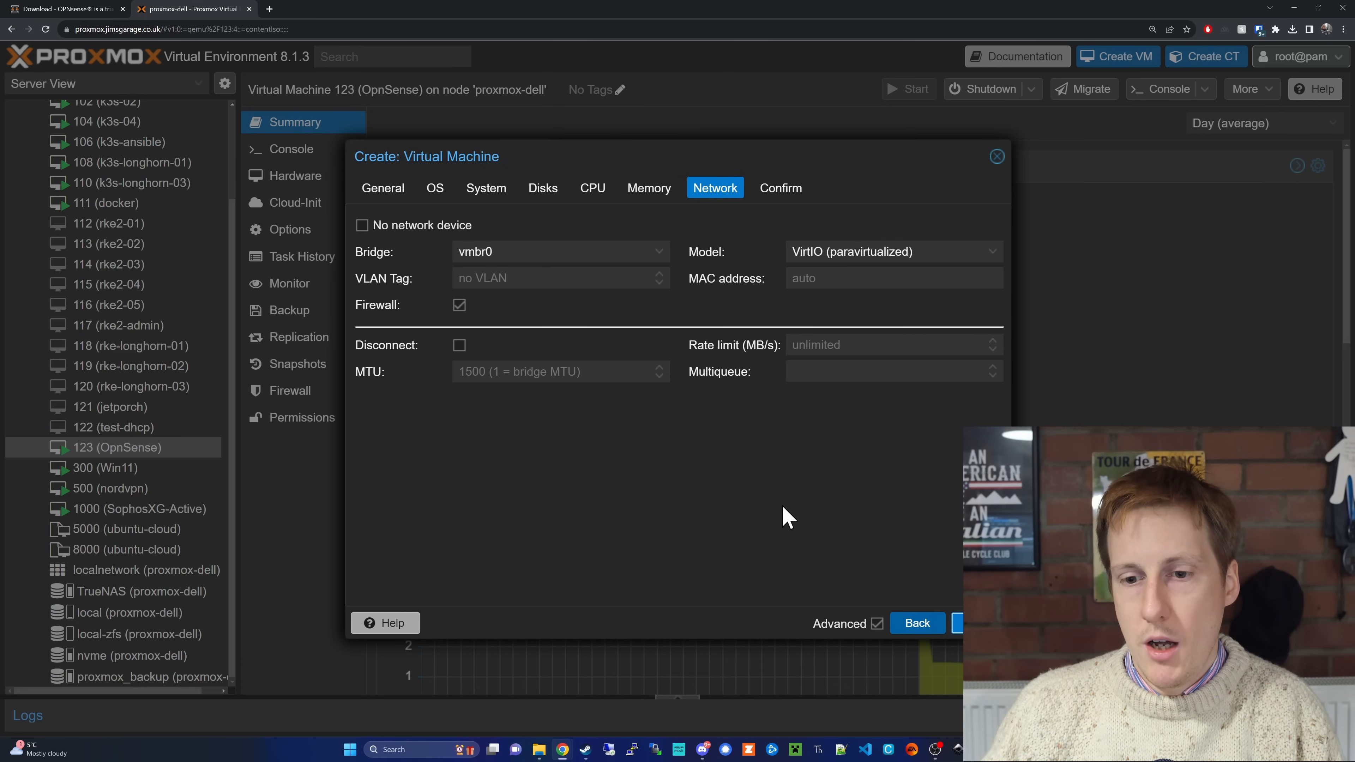
# Step: Create the virtual machine with the default vmbr0 network device and open the hardware list of 124 (OpnSenseTest)
pyautogui.click(957, 632)
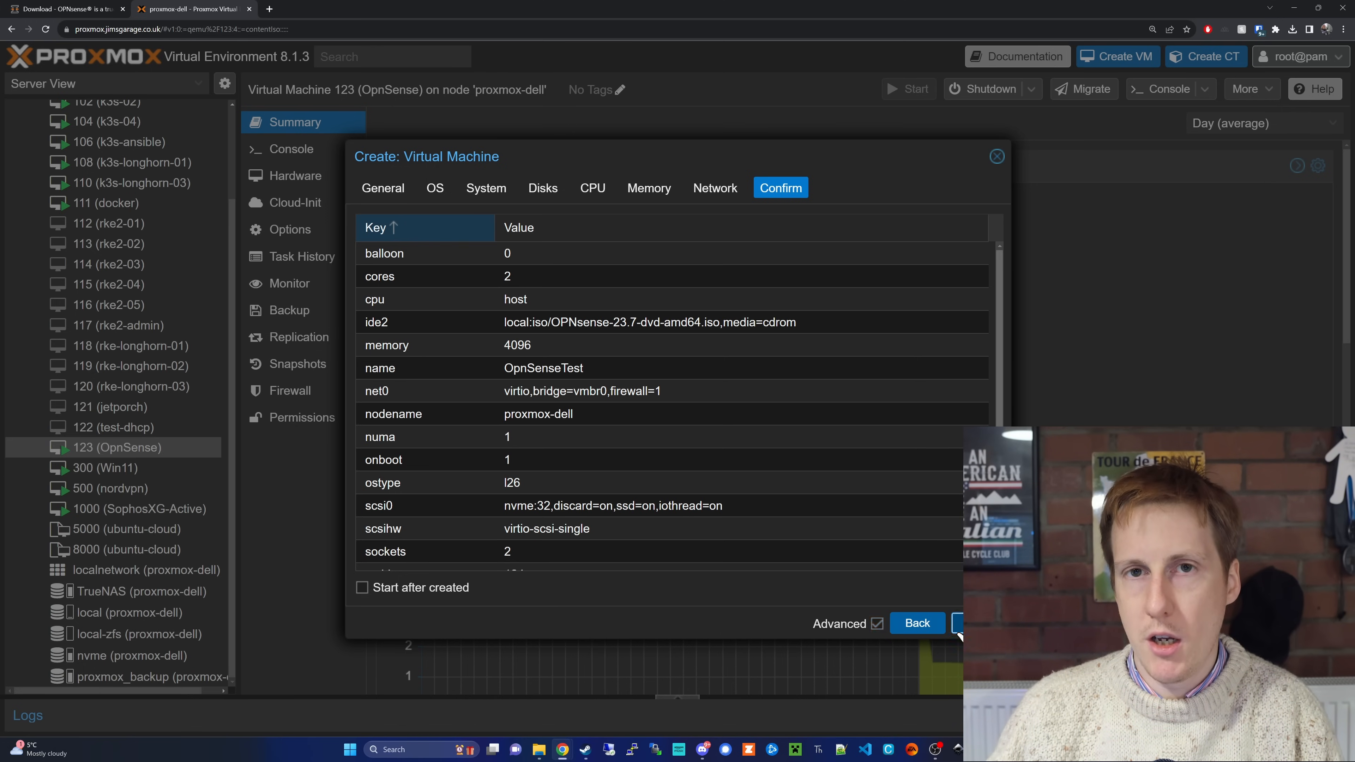
pyautogui.click(957, 630)
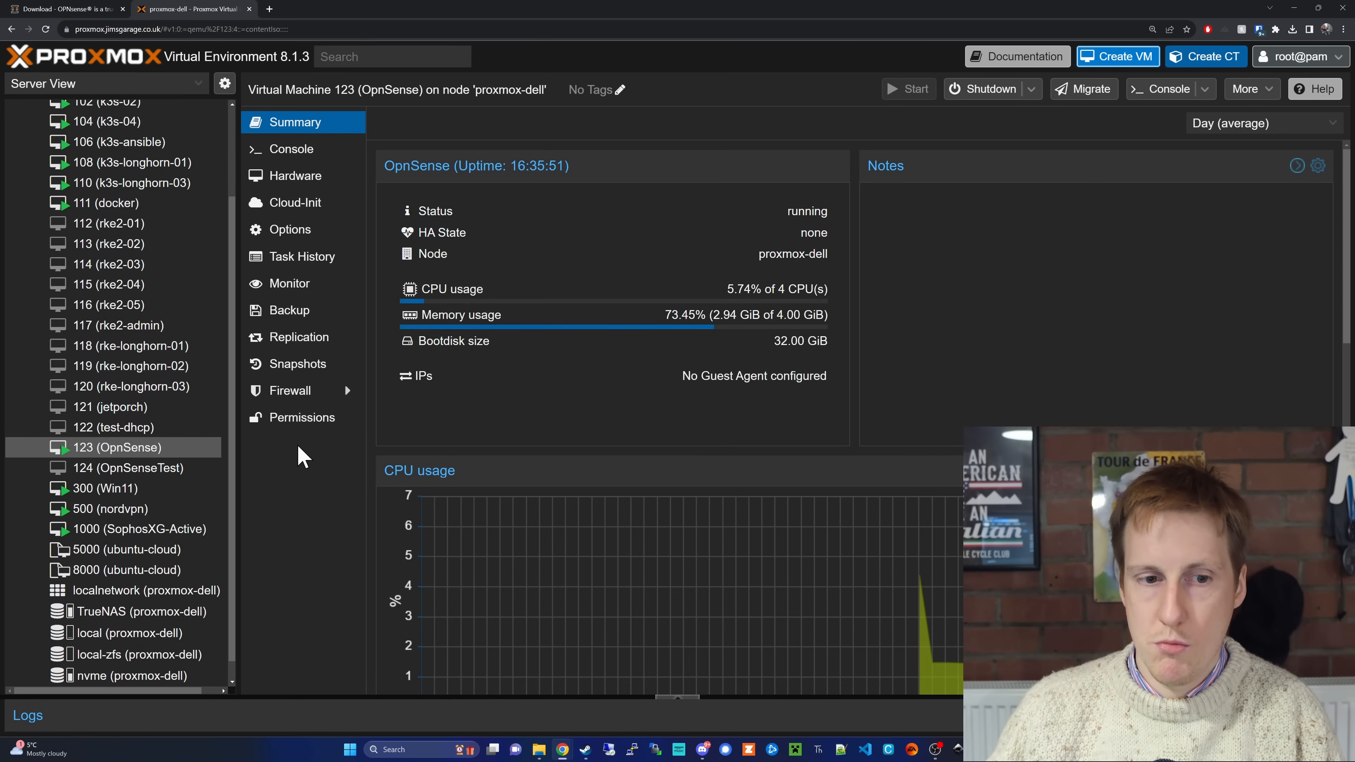
pyautogui.click(111, 472)
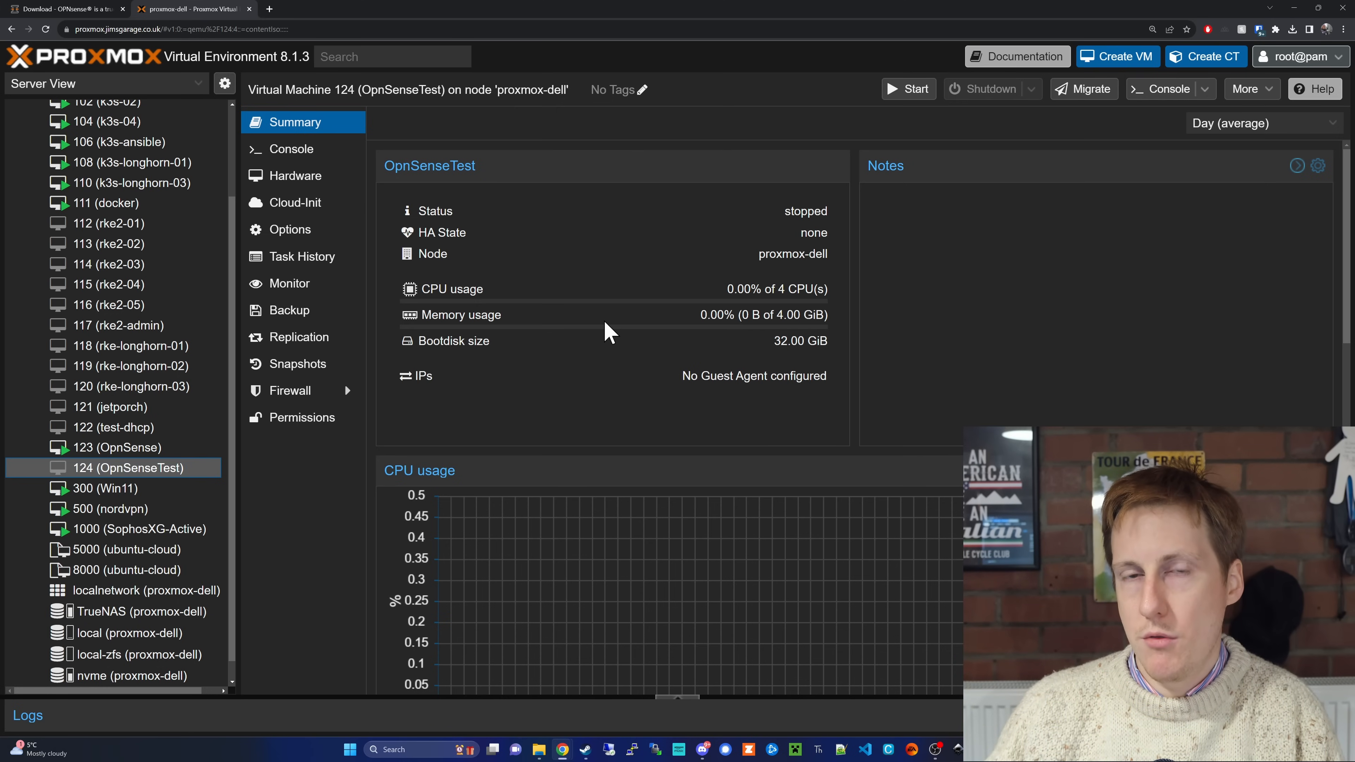
pyautogui.click(318, 179)
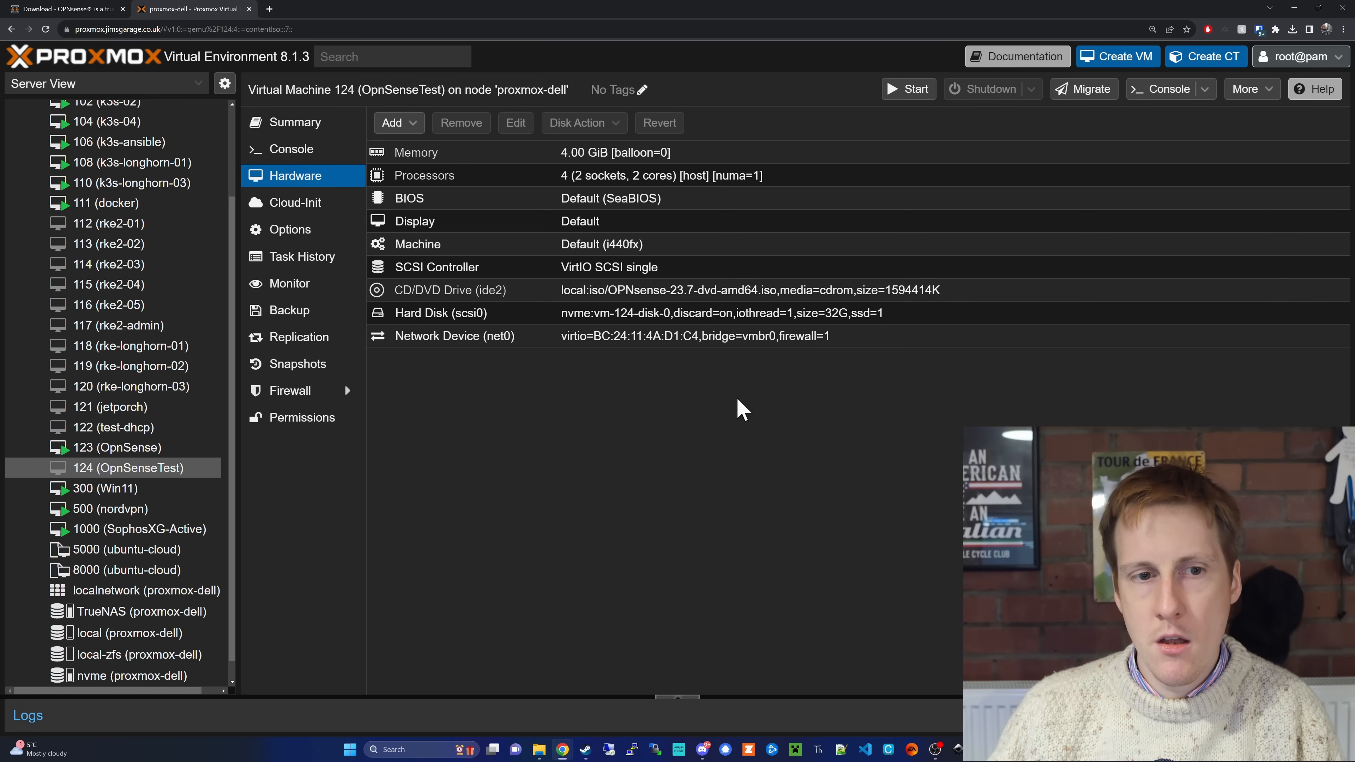
# Step: Open the network configuration of node proxmox-dell and review its network devices and Linux bridges
pyautogui.scroll(1, 126, 417)
pyautogui.scroll(4, 128, 411)
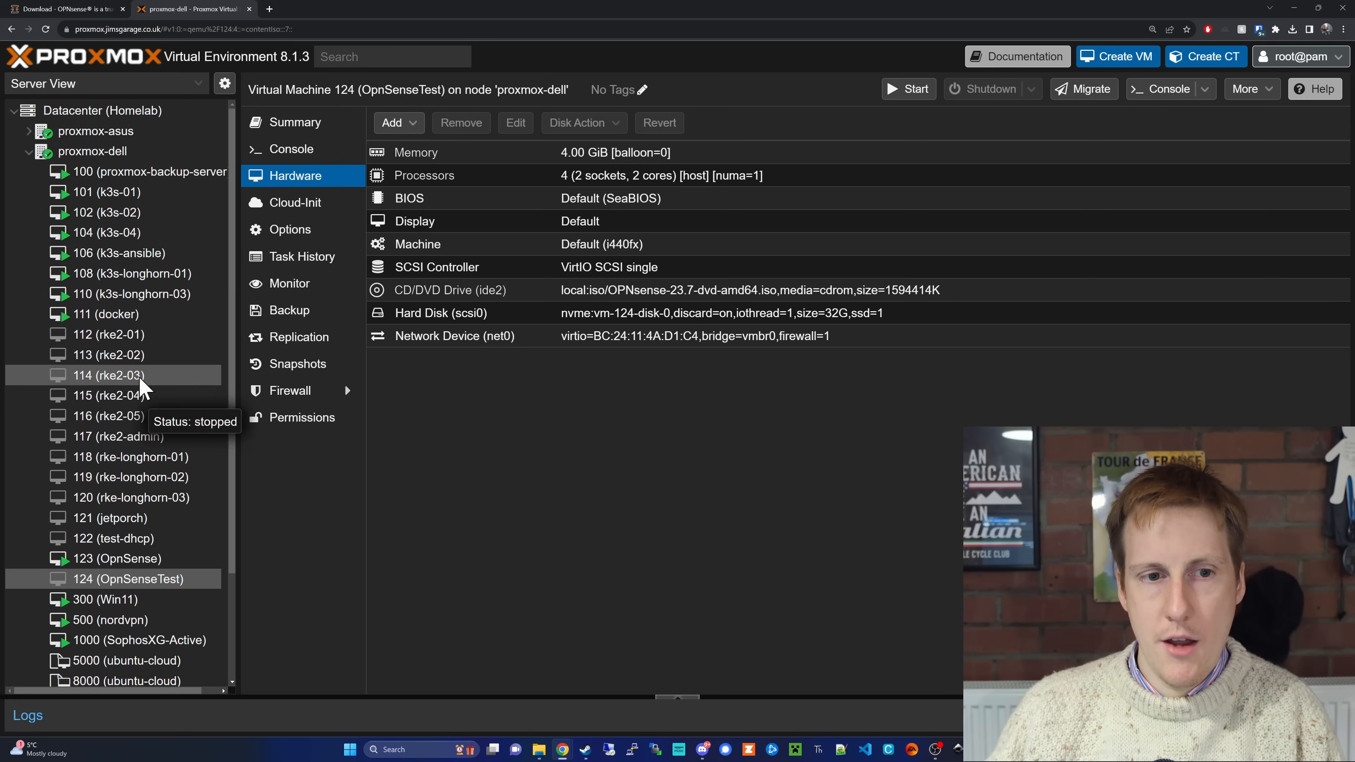
pyautogui.click(103, 156)
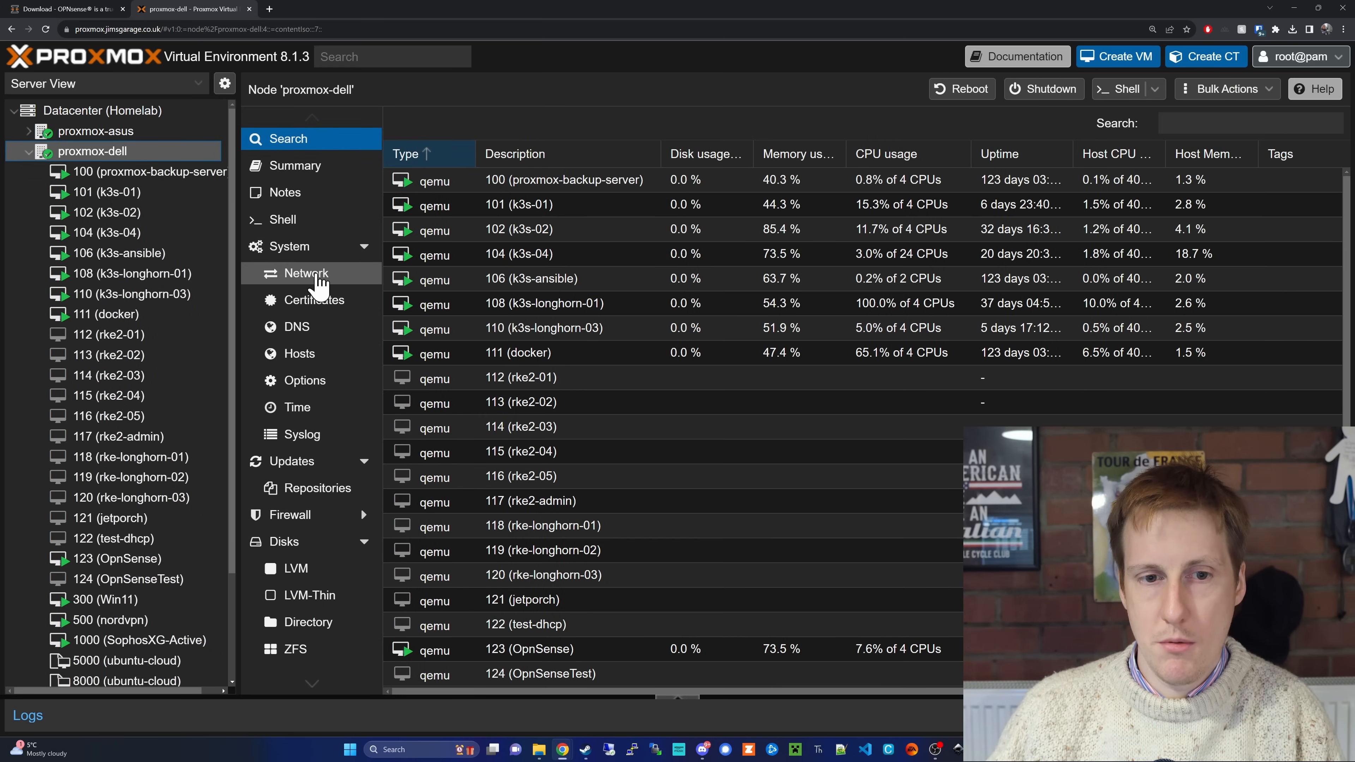
pyautogui.click(319, 277)
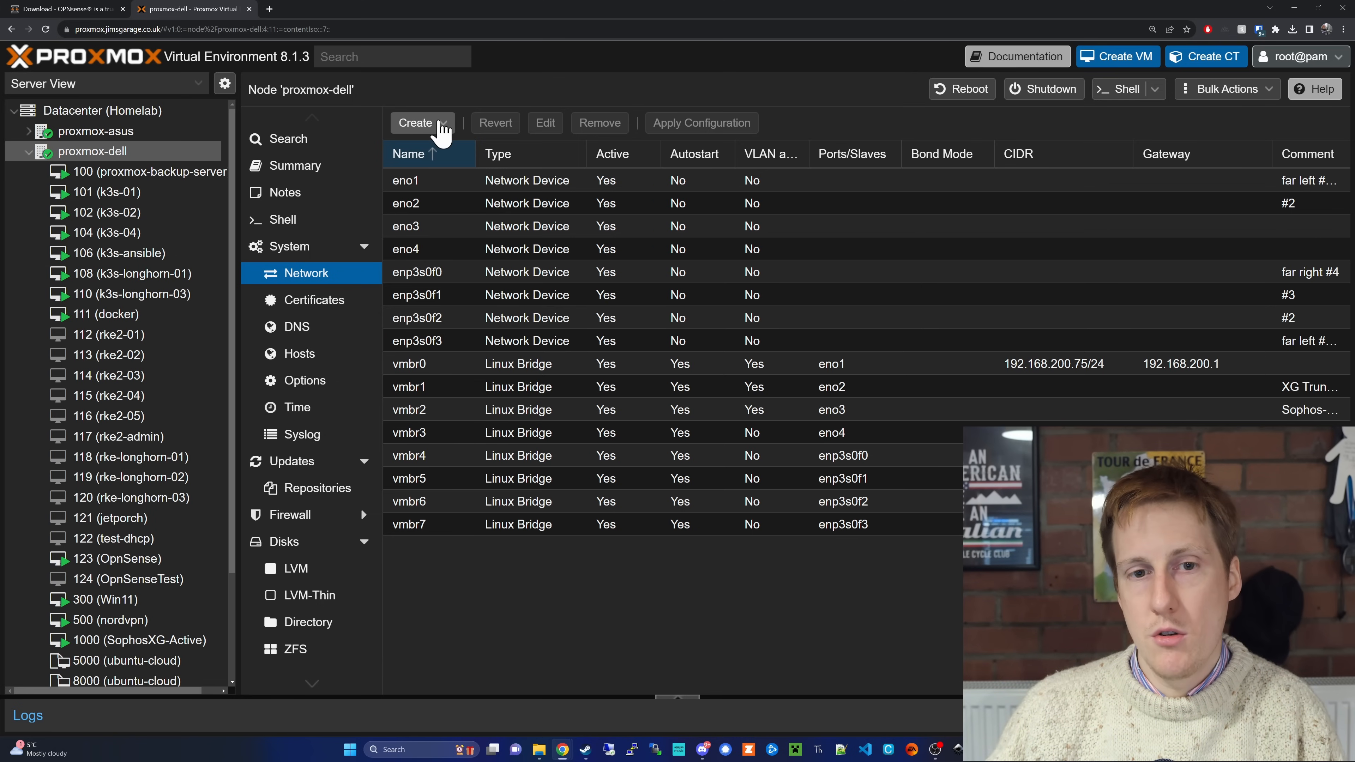
pyautogui.click(439, 124)
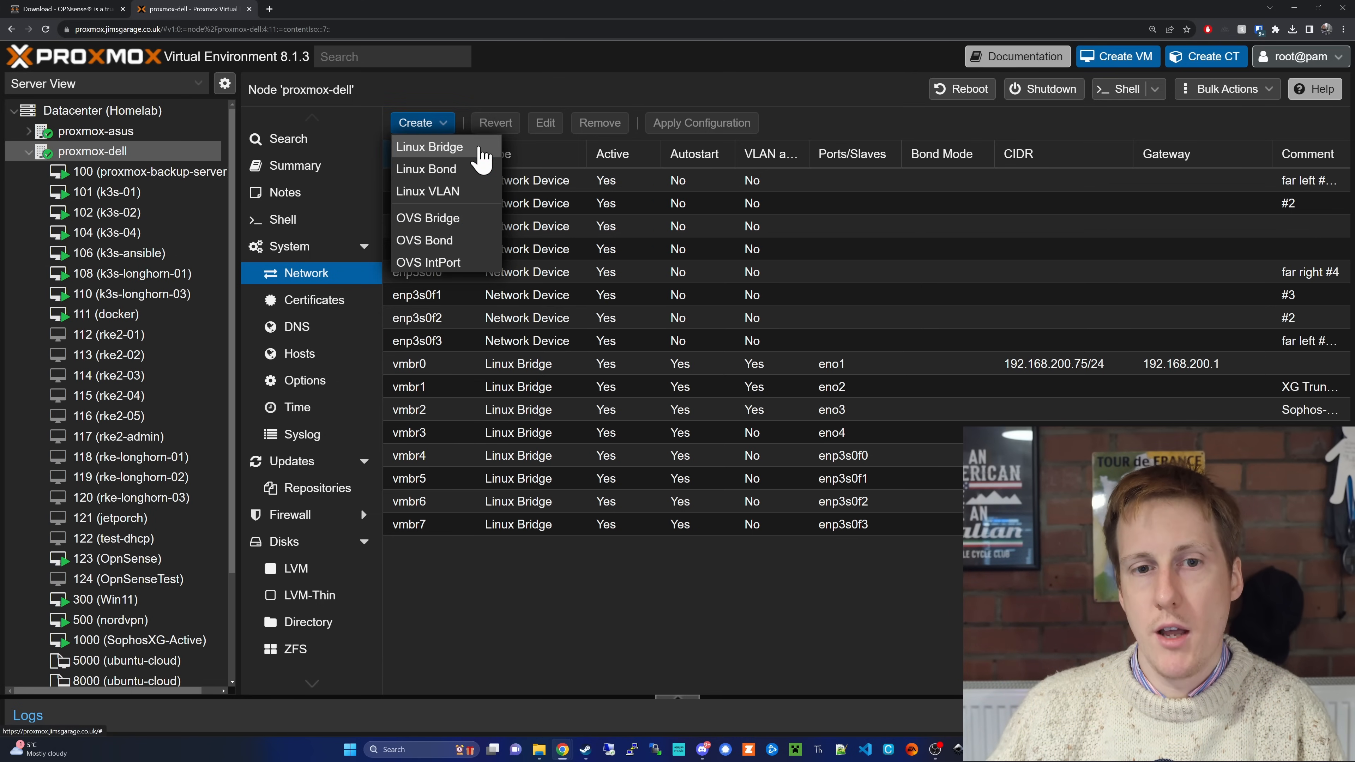
pyautogui.click(483, 155)
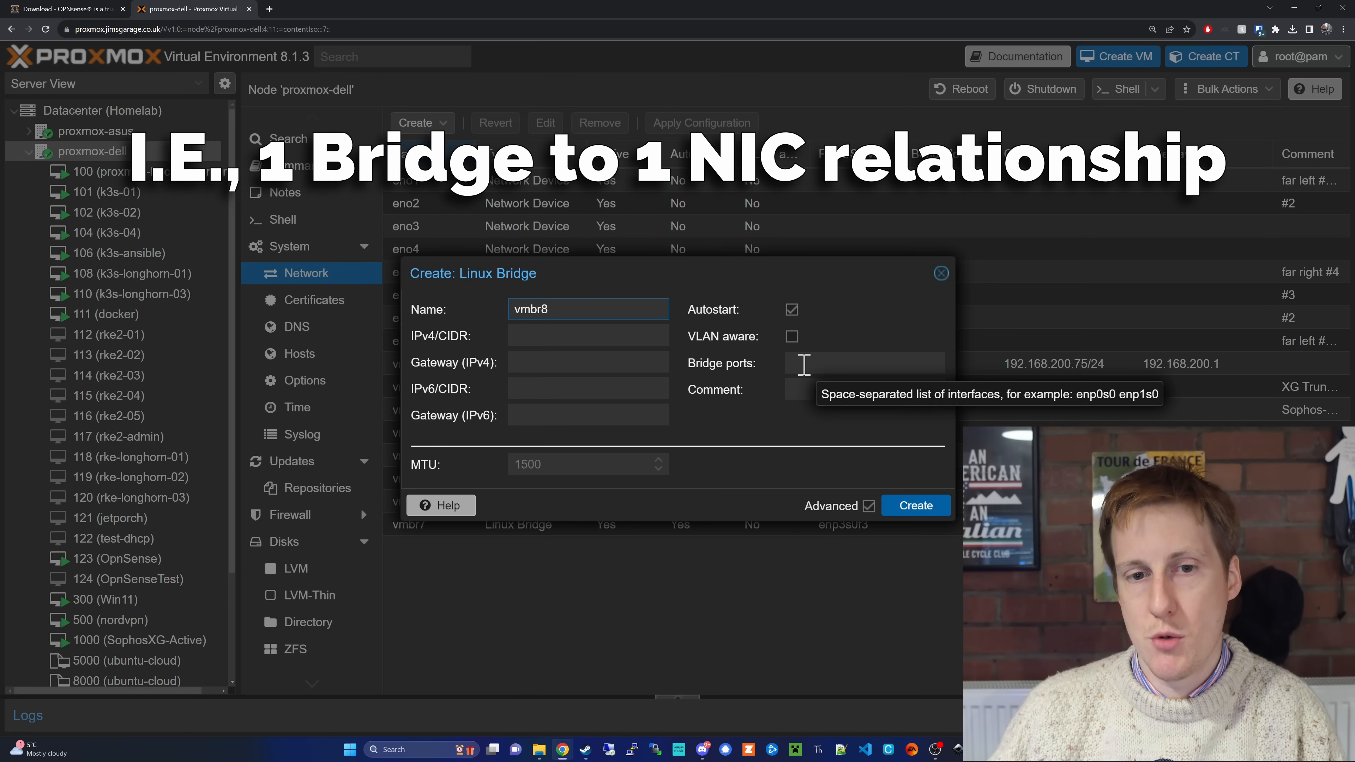
pyautogui.click(941, 273)
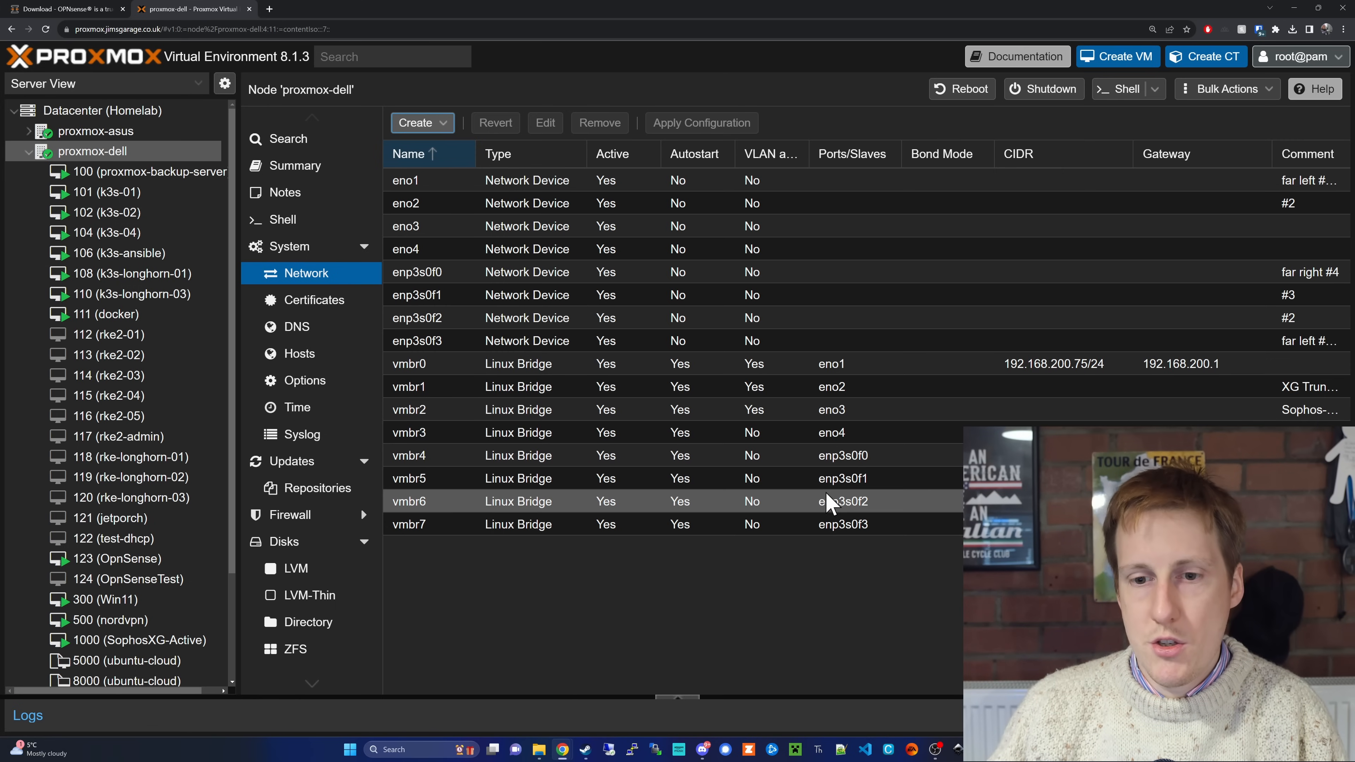
# Step: Add a network device on bridge vmbr6 (OpnSense WAN) to the hardware of virtual machine 124 (OpnSenseTest)
pyautogui.hotkey('ctrl', '-')
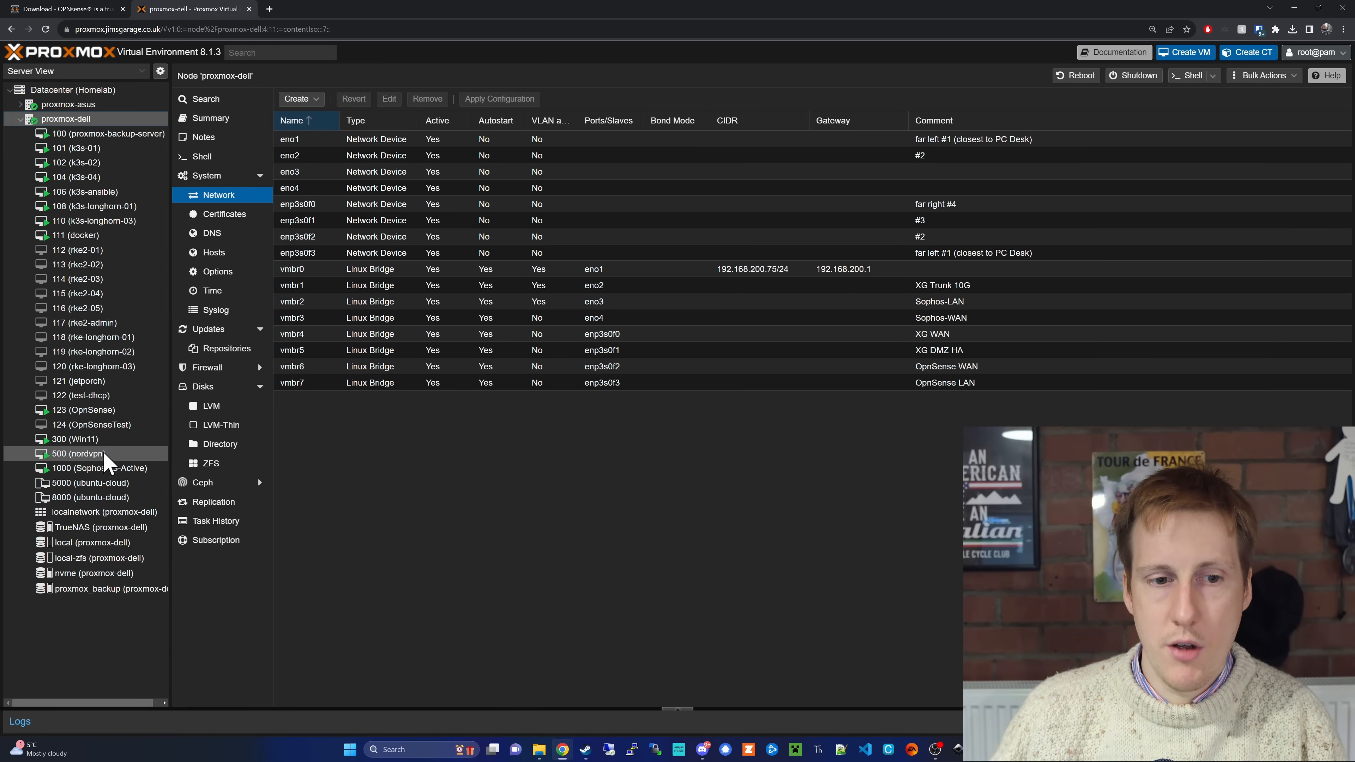
pyautogui.click(96, 417)
pyautogui.click(109, 426)
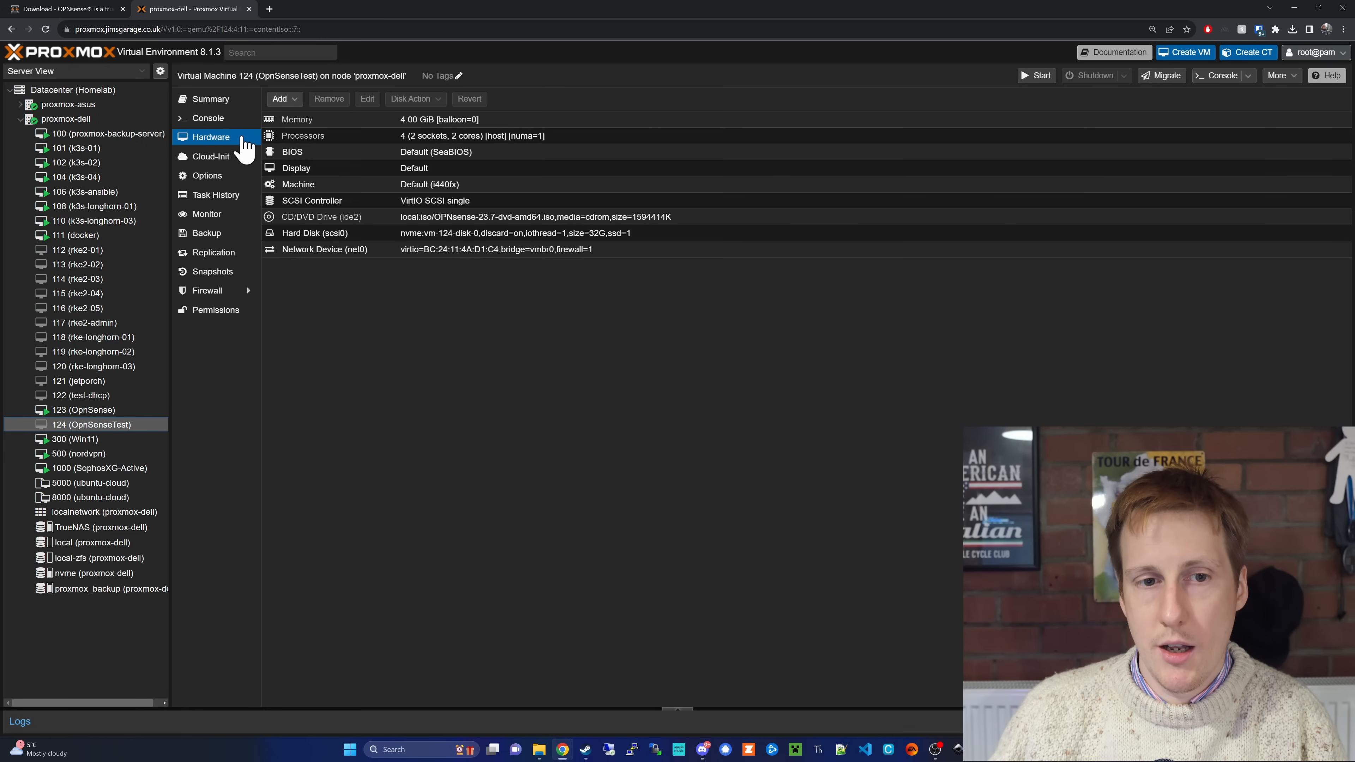
pyautogui.click(284, 100)
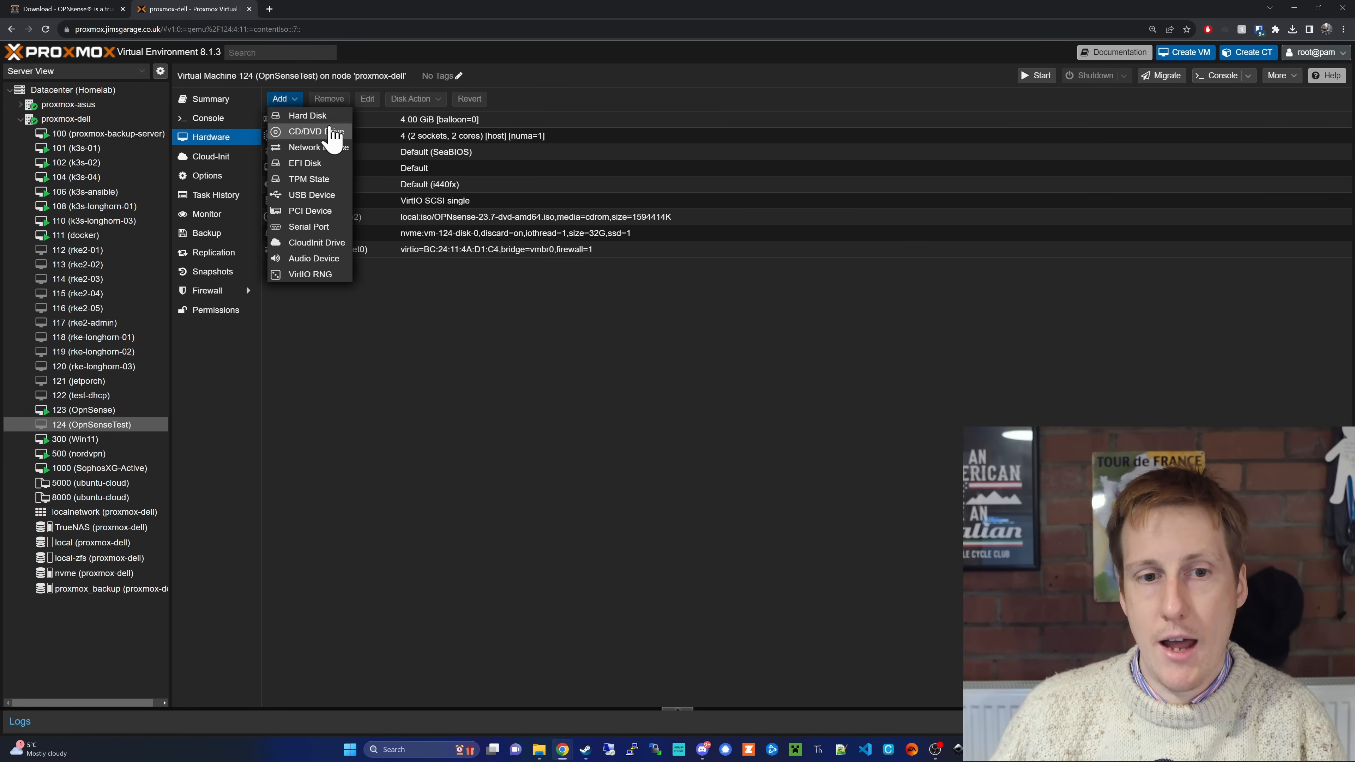
pyautogui.click(336, 147)
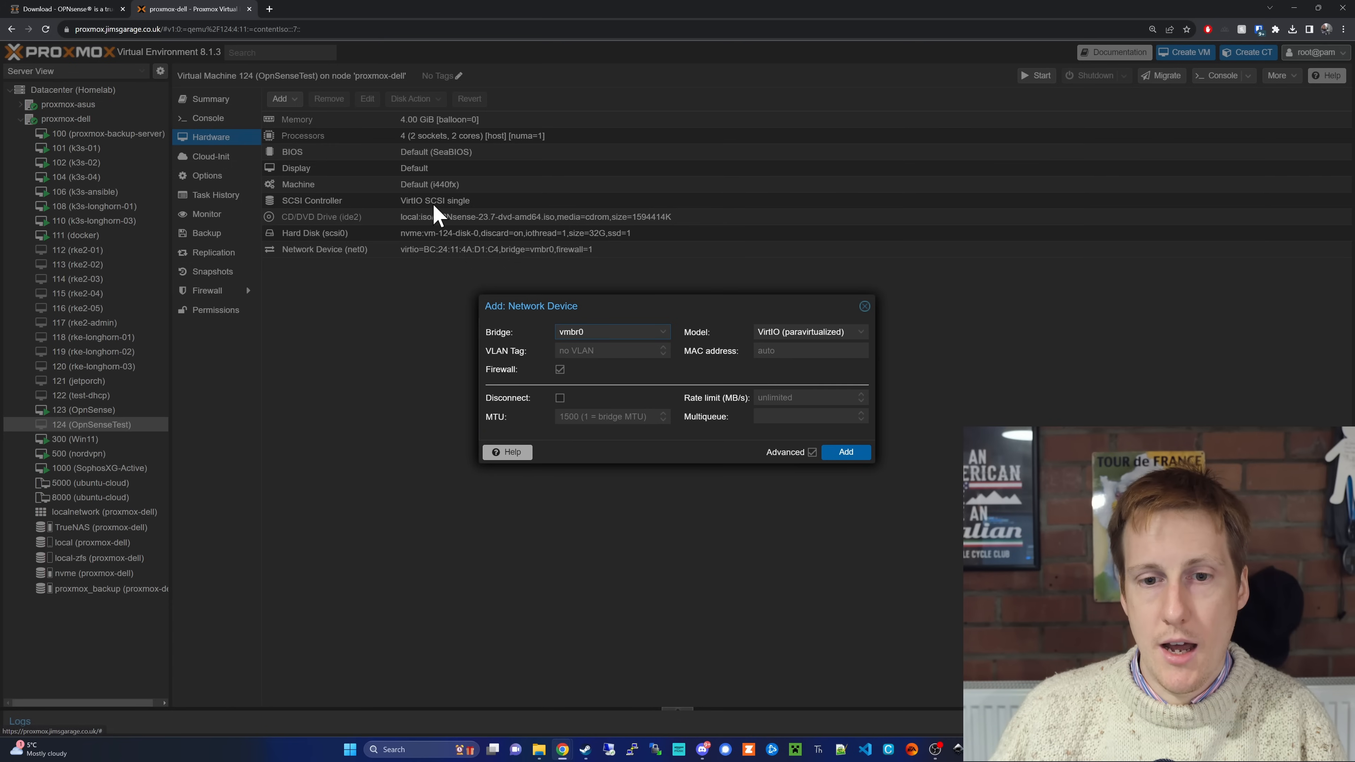
pyautogui.click(663, 333)
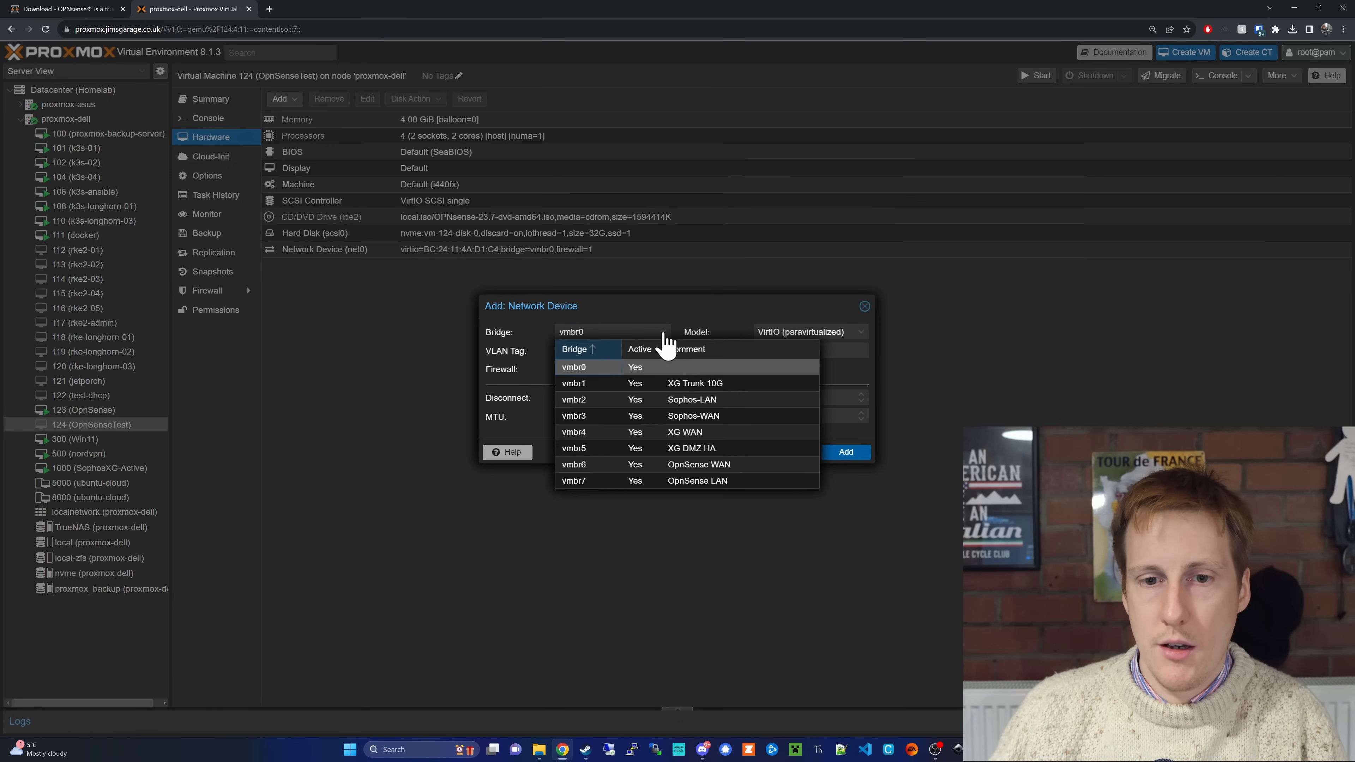
pyautogui.click(741, 465)
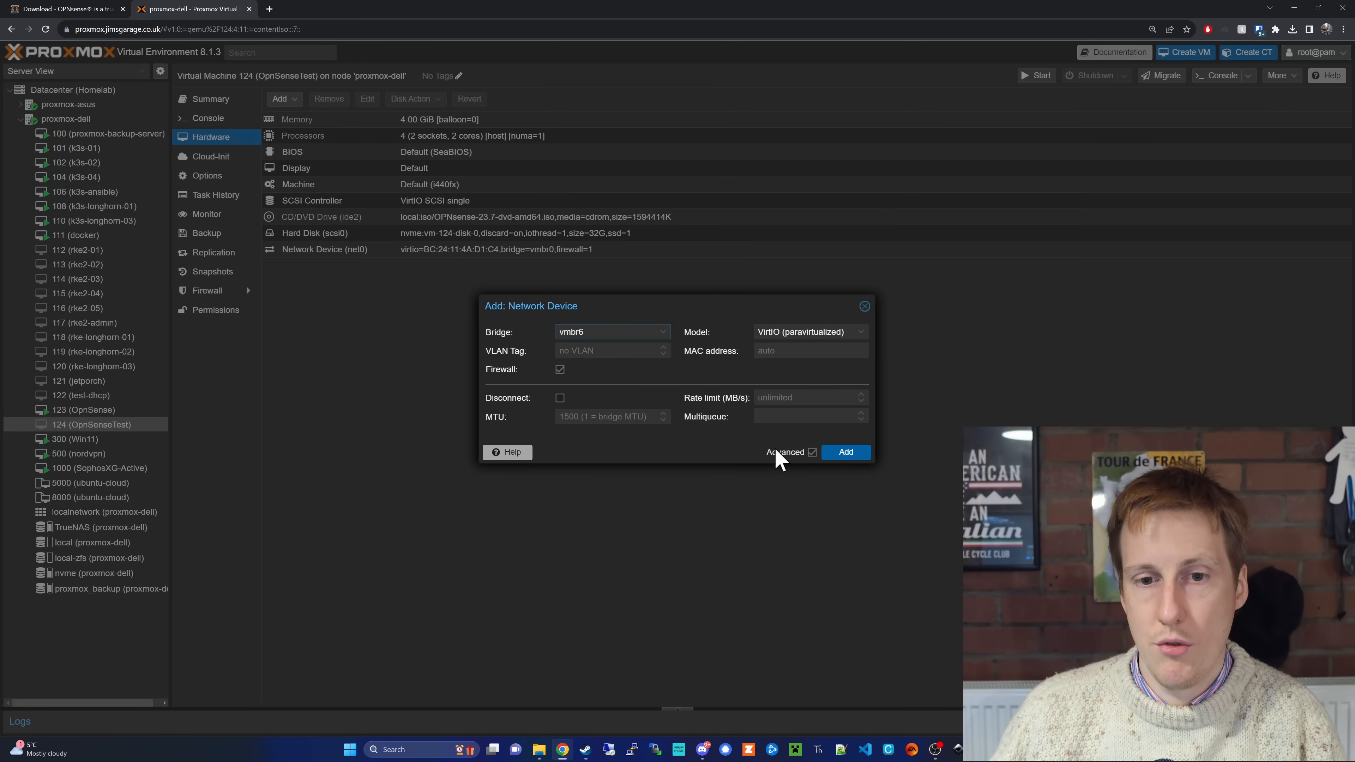
pyautogui.click(833, 452)
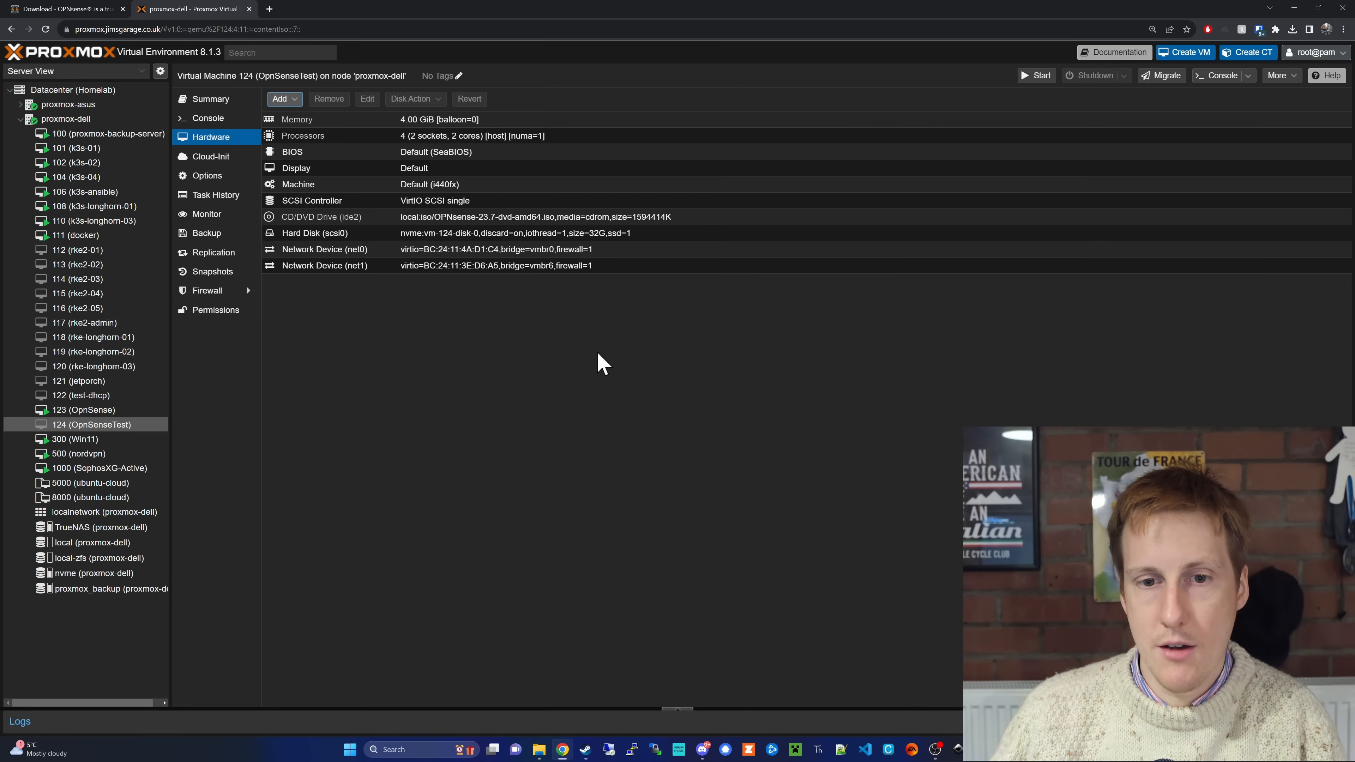
# Step: Add a network device on bridge vmbr7 (OpnSense LAN) to virtual machine 124 (OpnSenseTest)
pyautogui.click(282, 99)
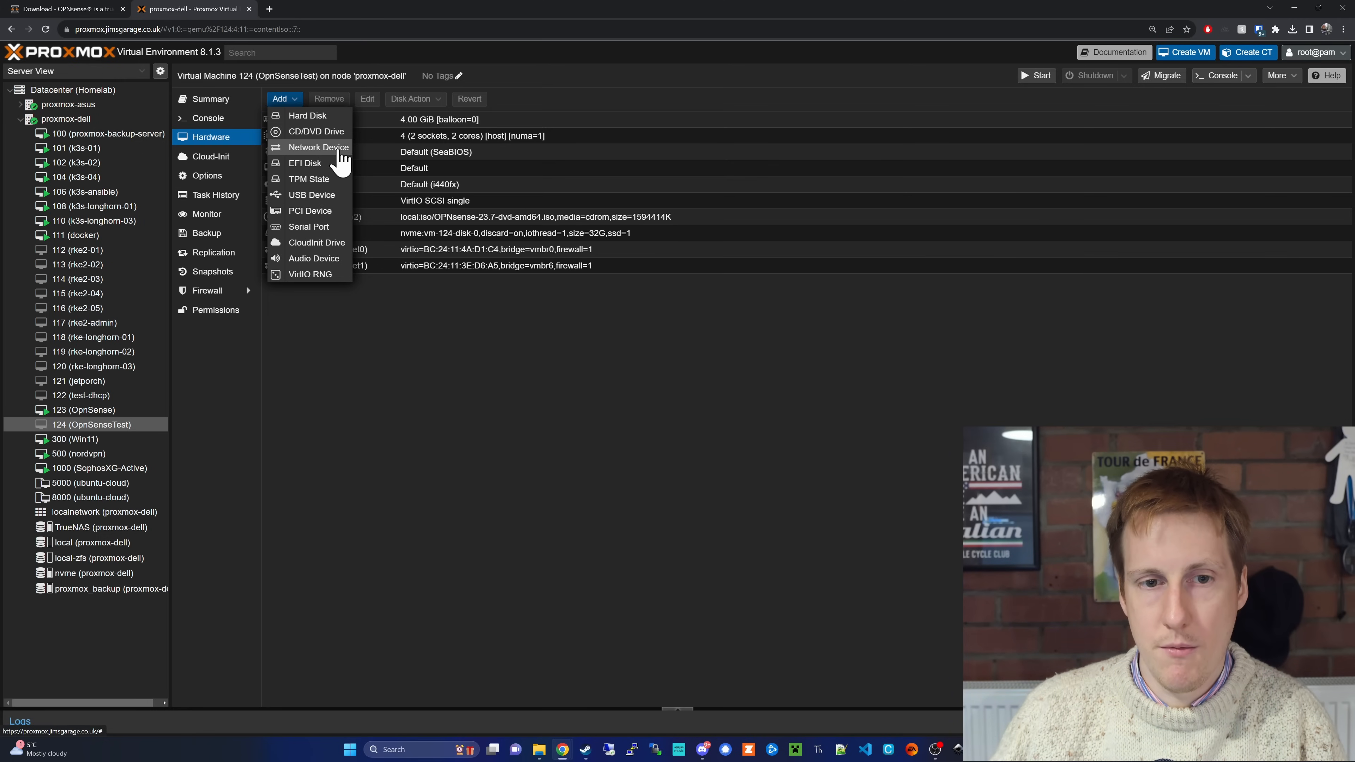
pyautogui.click(337, 152)
pyautogui.click(657, 333)
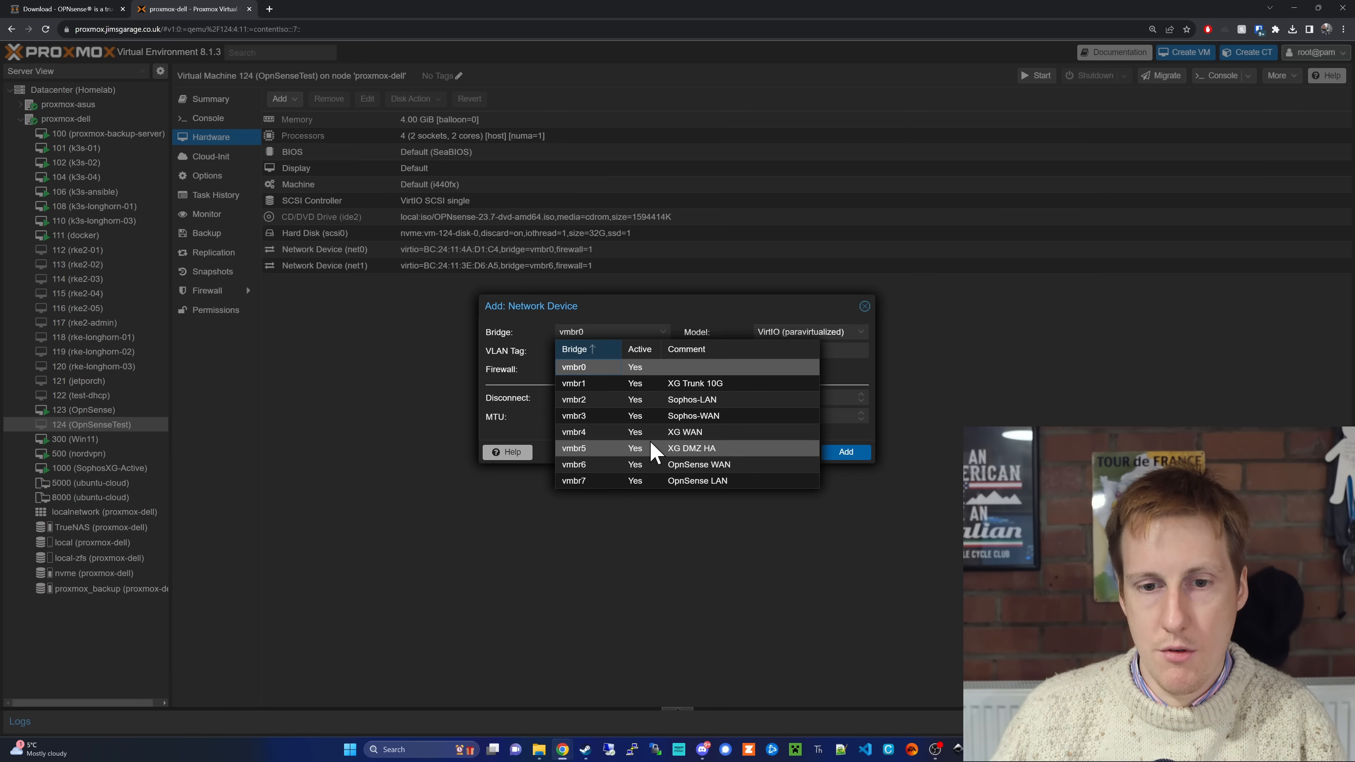
pyautogui.click(696, 482)
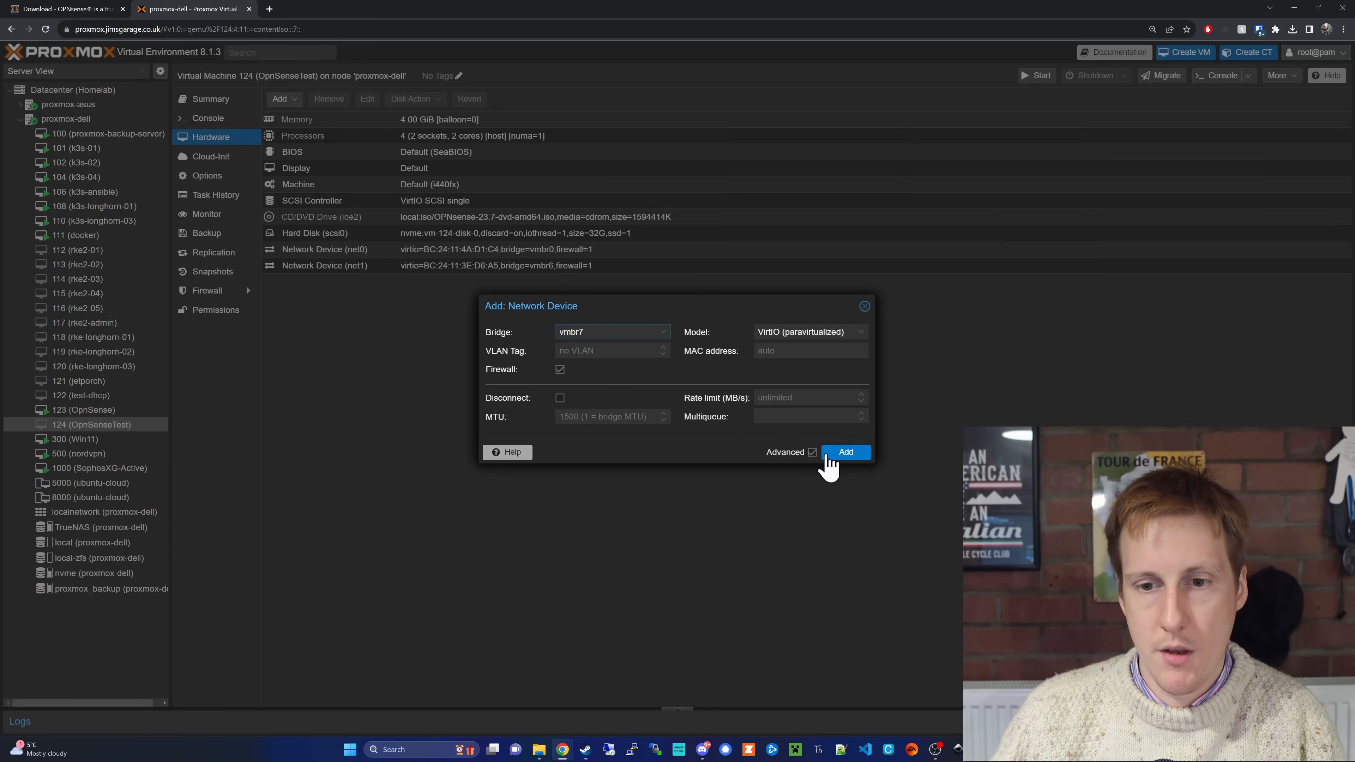
pyautogui.click(827, 458)
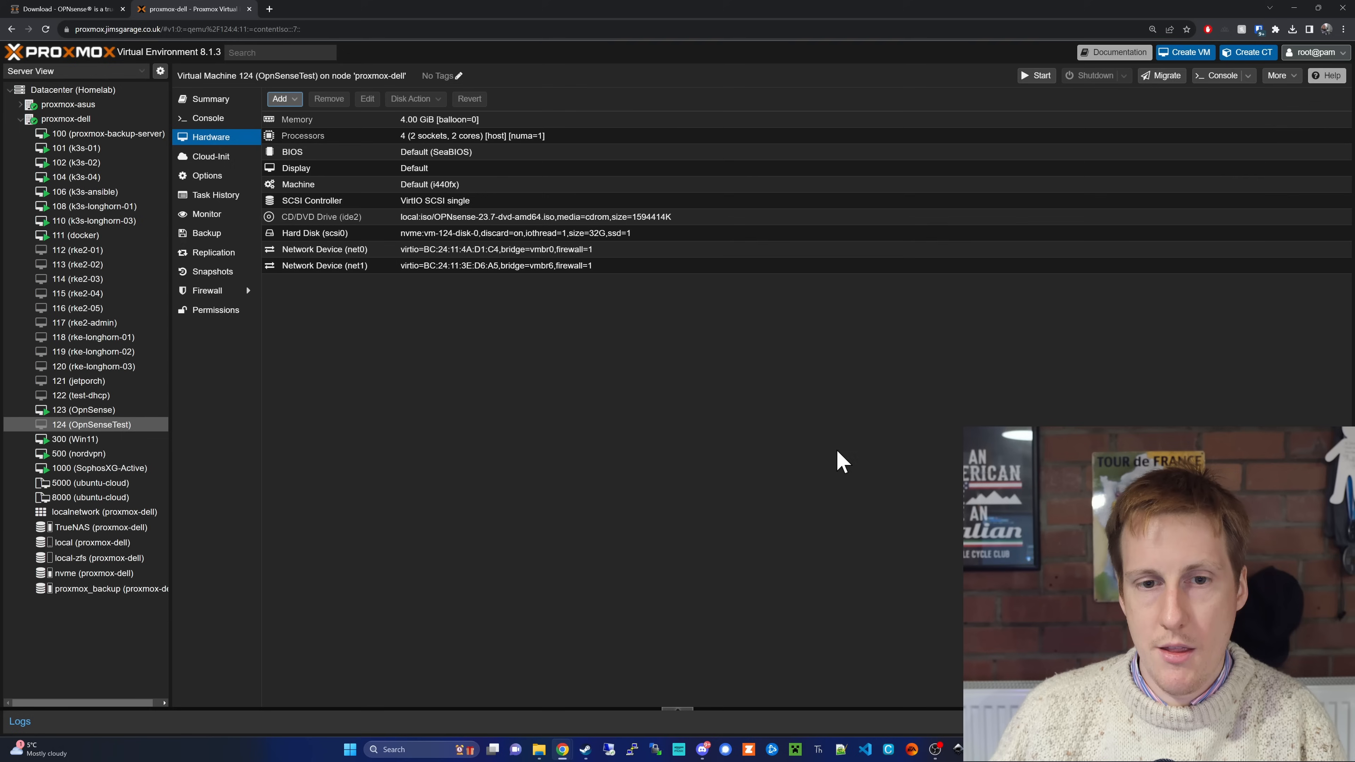
# Step: Remove the network device net0 on bridge vmbr0 from virtual machine 124 (OpnSenseTest)
pyautogui.click(365, 249)
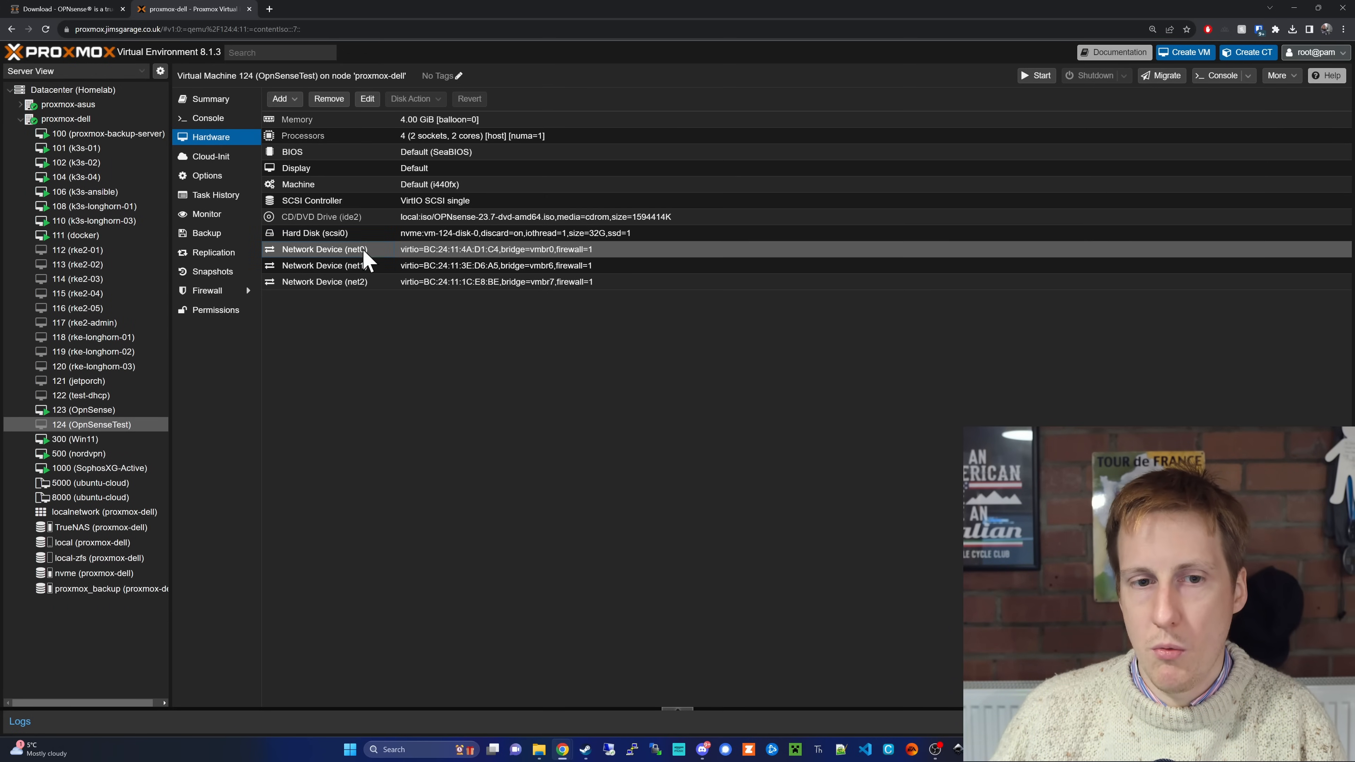
pyautogui.click(330, 102)
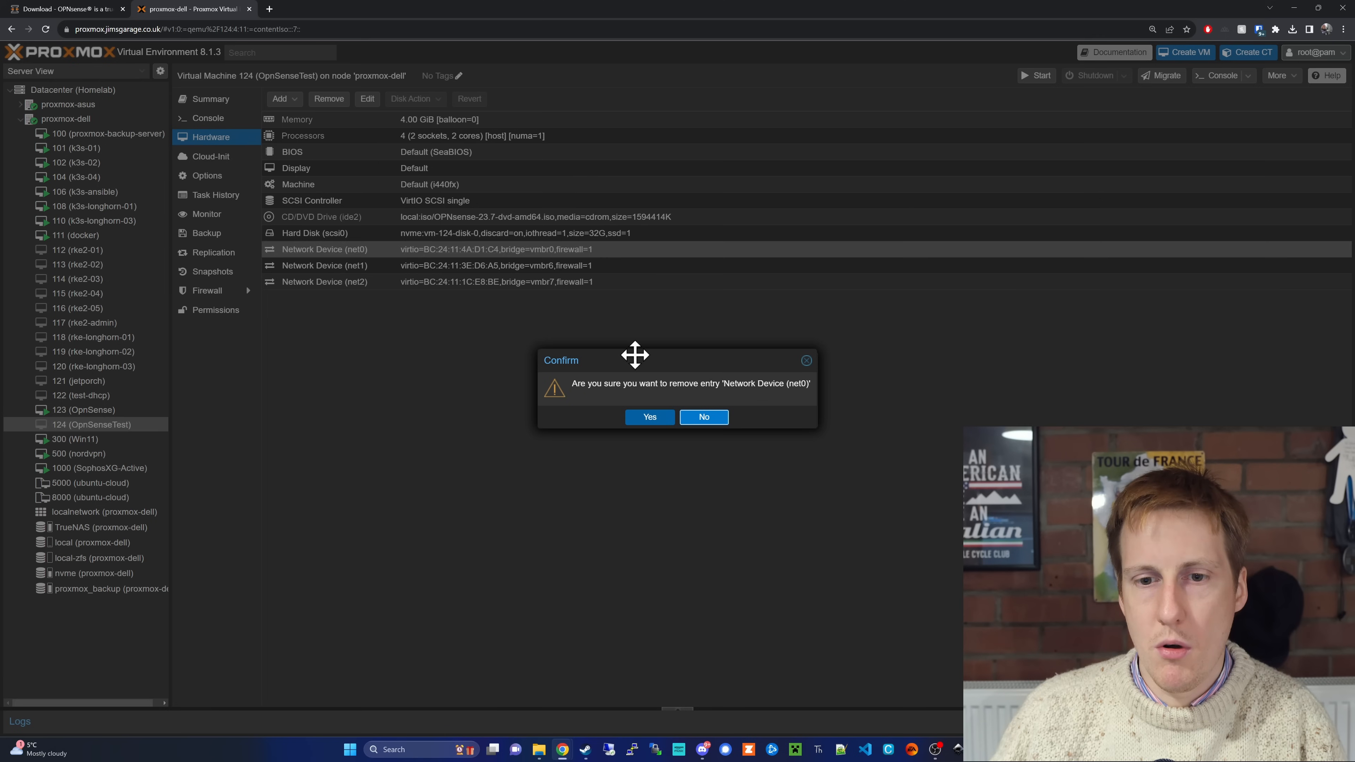
pyautogui.click(647, 419)
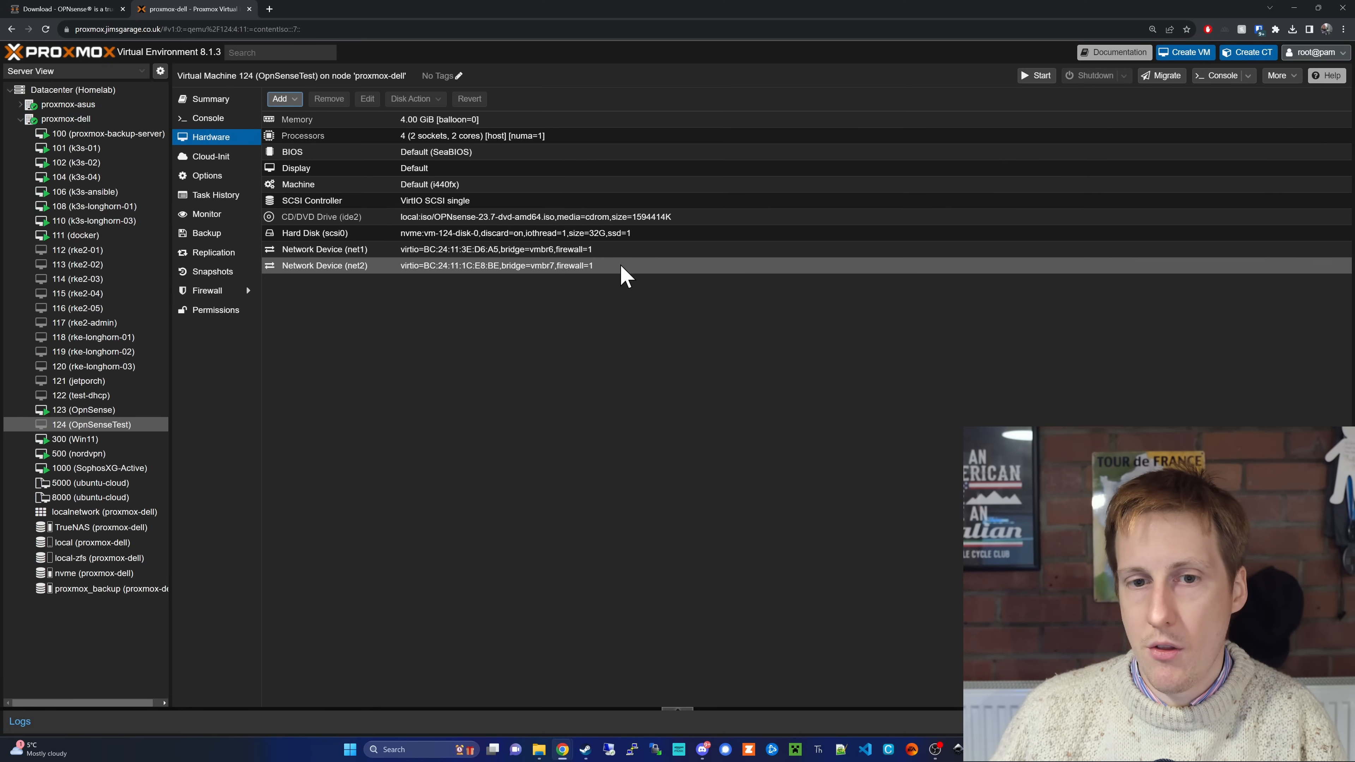
# Step: Add another network device on bridge vmbr7 (OpnSense LAN) to virtual machine 124 and select net0 in the hardware list
pyautogui.click(299, 101)
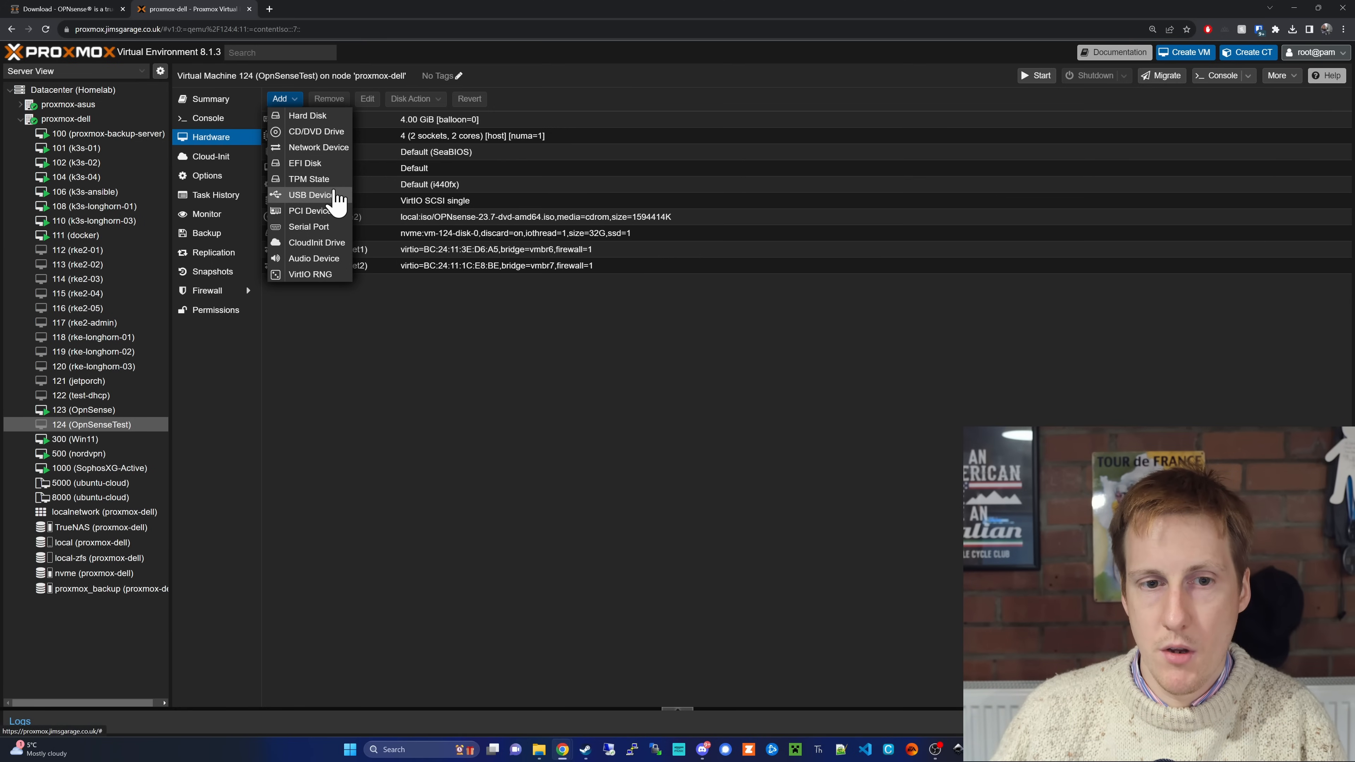
pyautogui.click(331, 152)
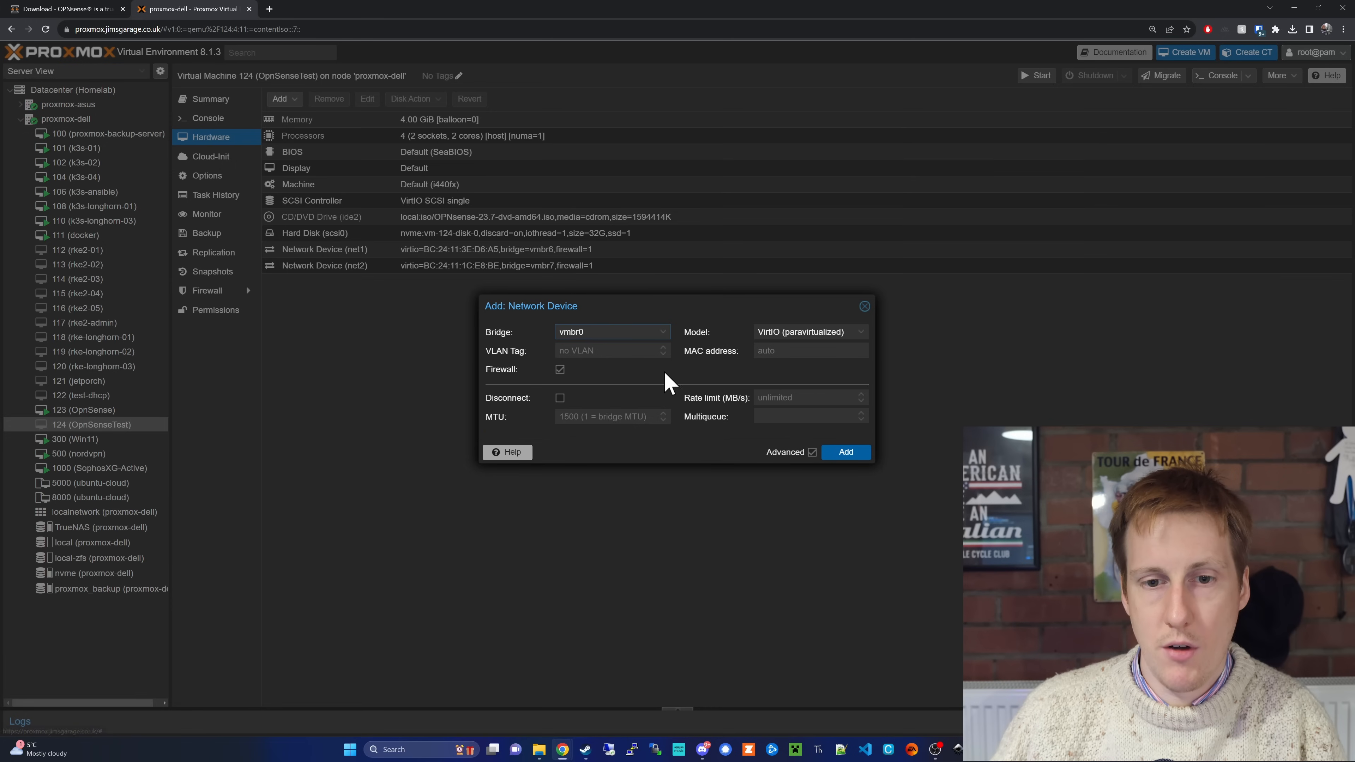
pyautogui.click(662, 332)
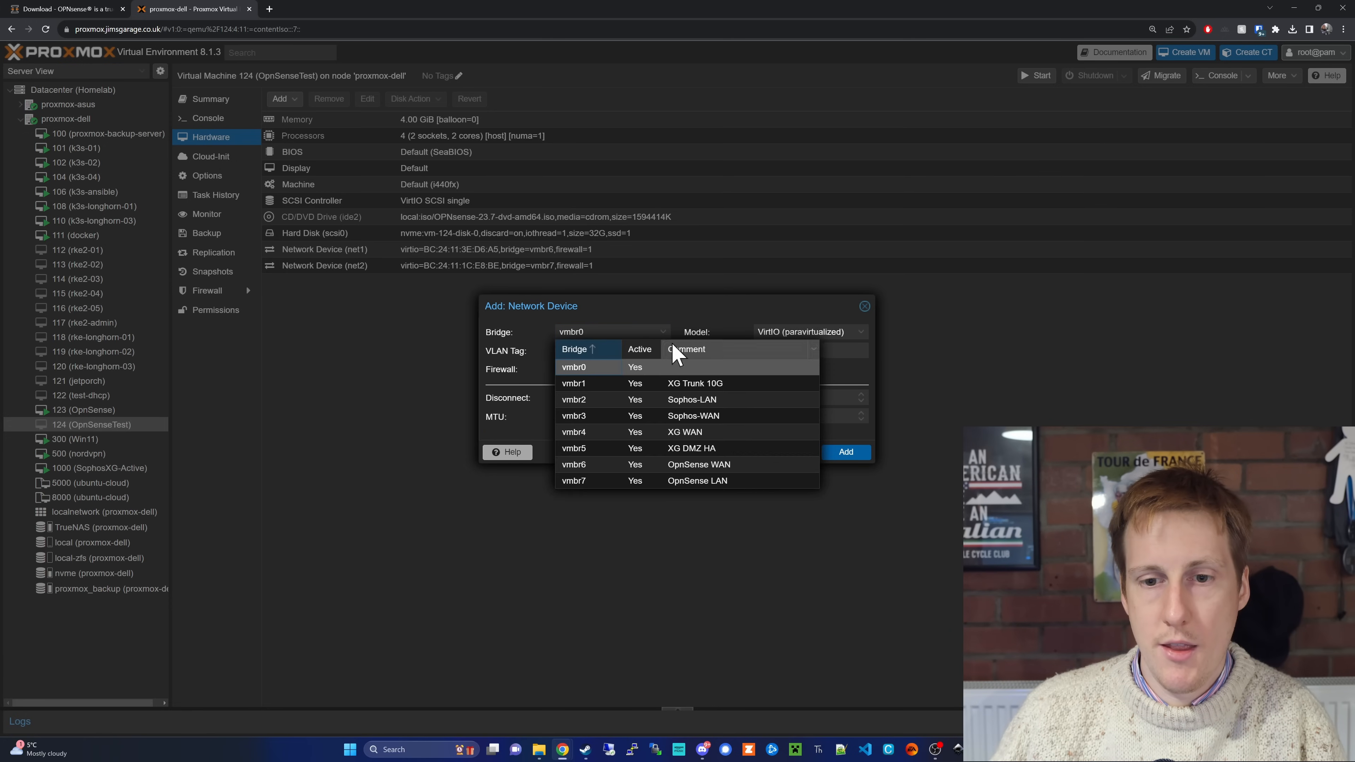
pyautogui.click(742, 481)
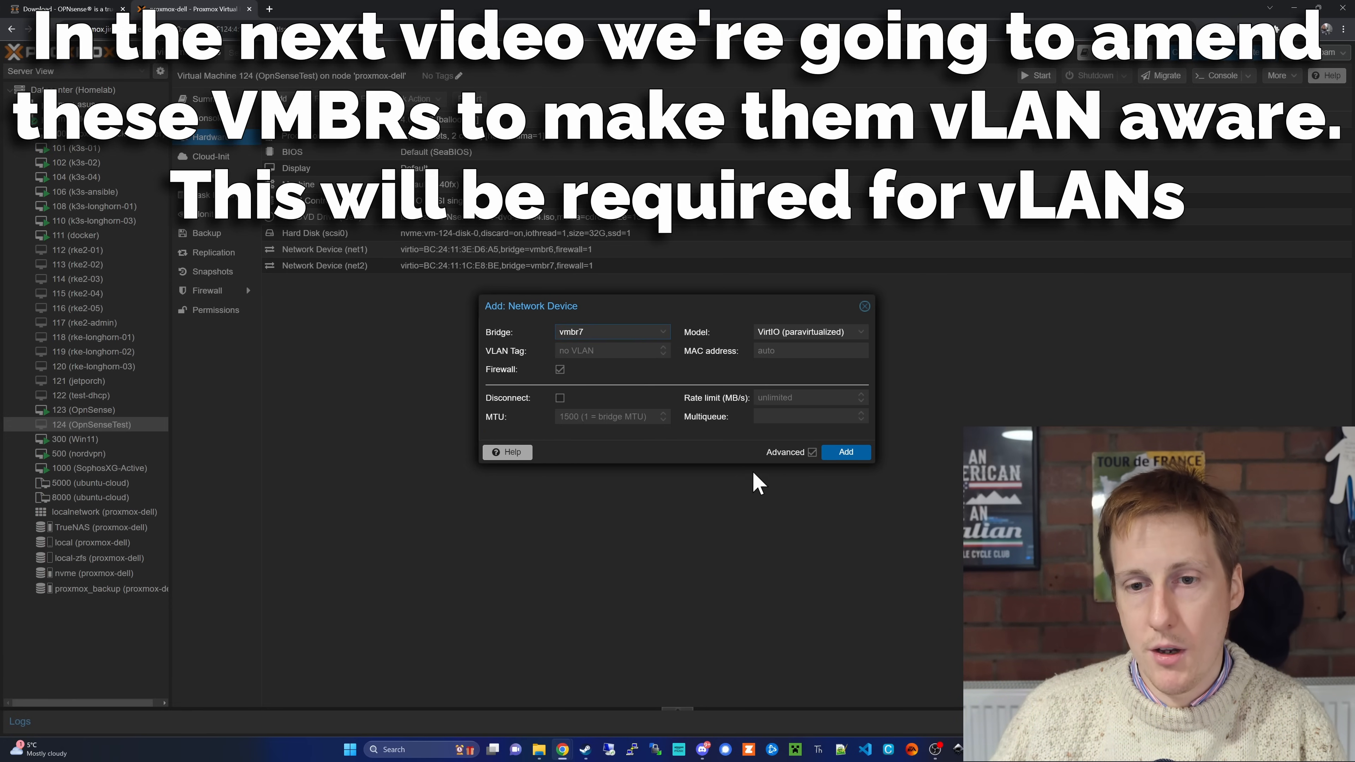
pyautogui.click(847, 453)
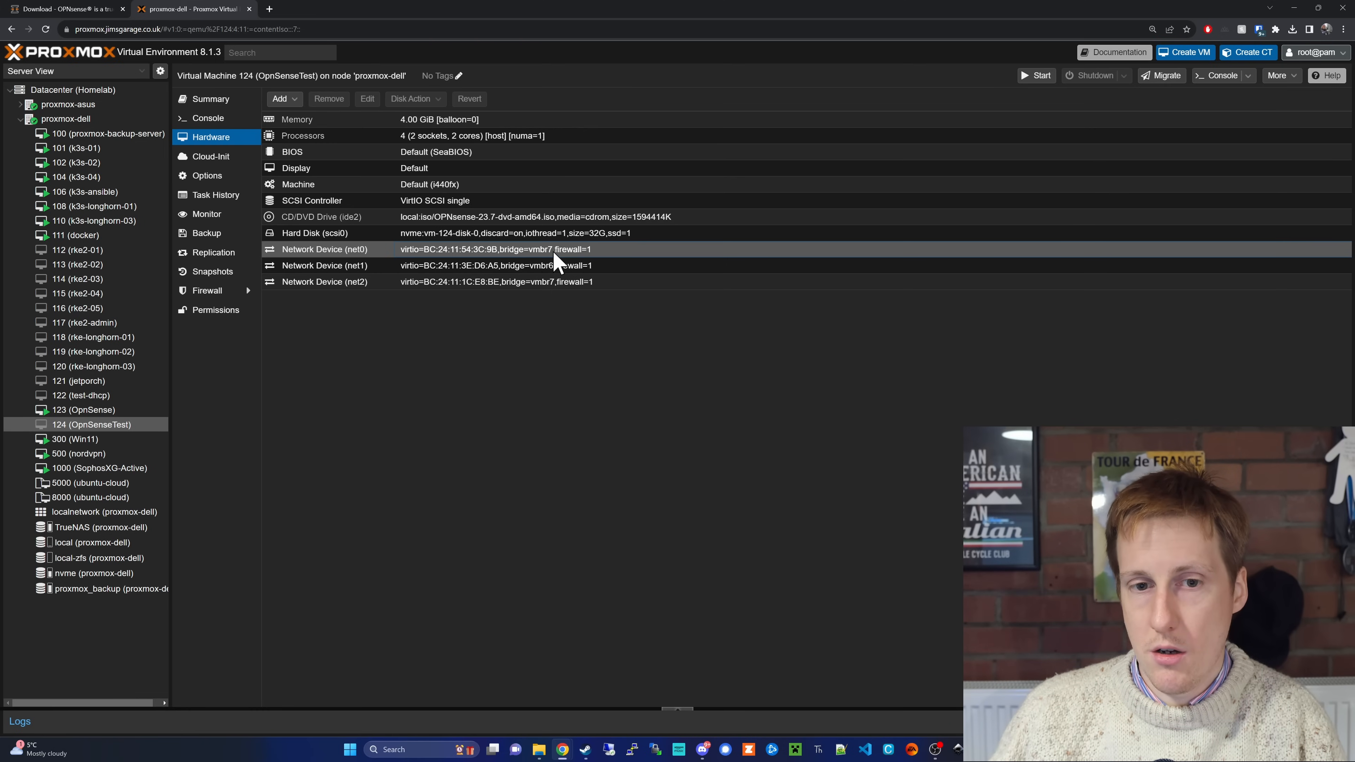
pyautogui.click(468, 255)
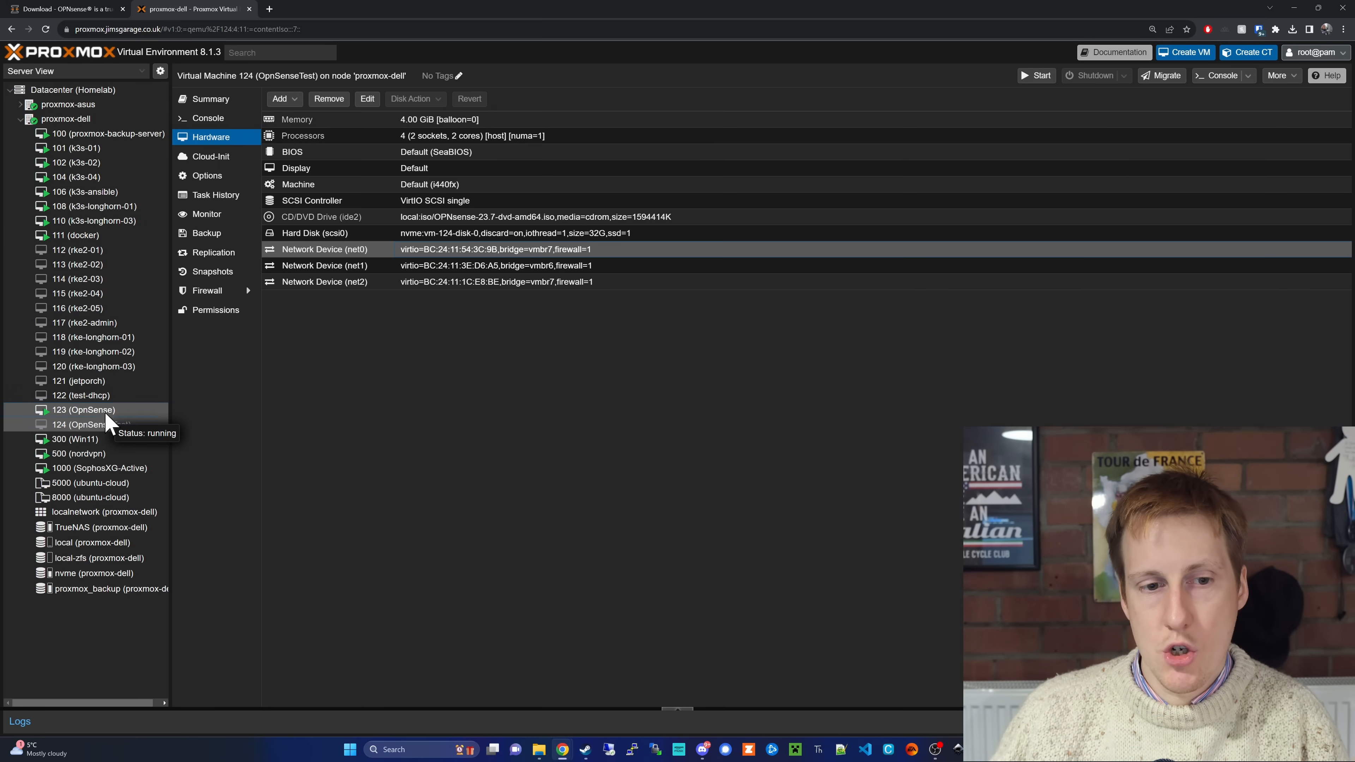
# Step: Shut down the running virtual machine 123 (OpnSense)
pyautogui.click(105, 413)
pyautogui.click(1086, 77)
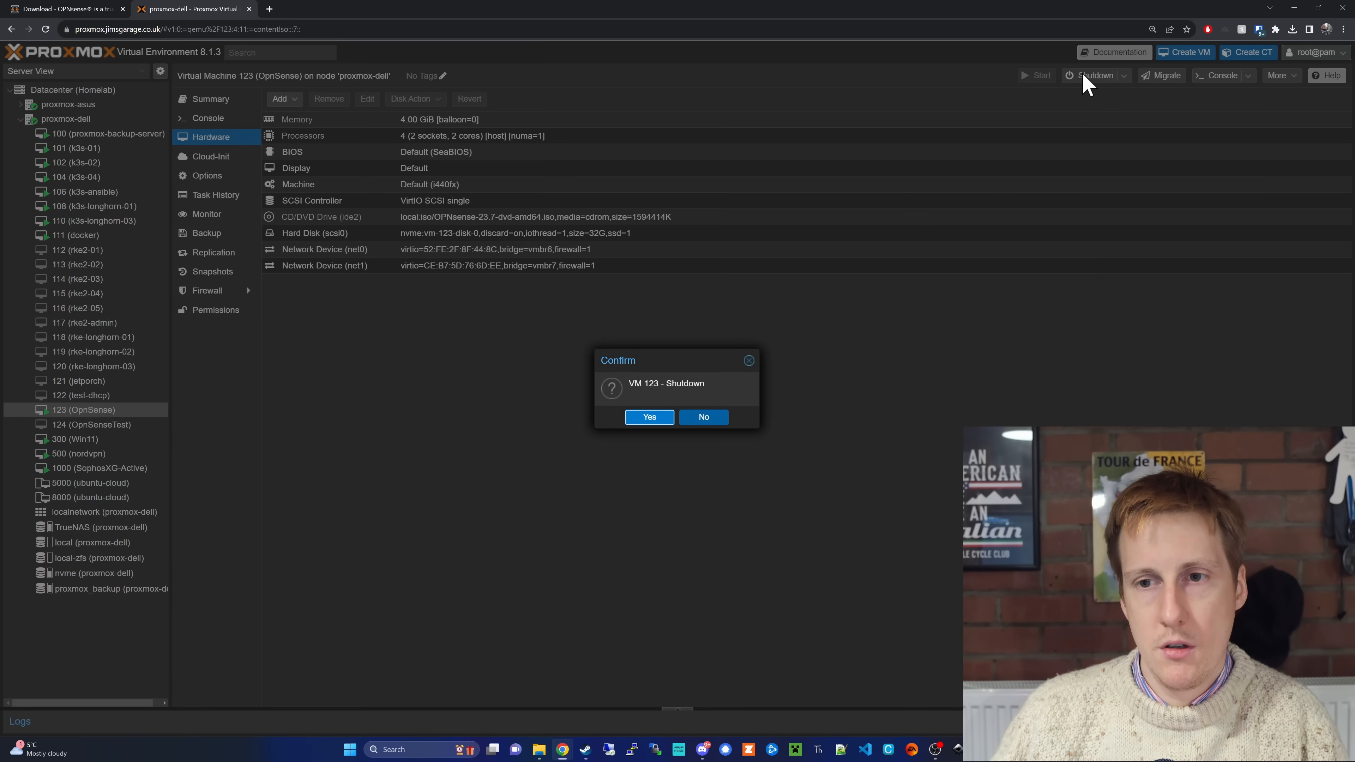
pyautogui.click(666, 417)
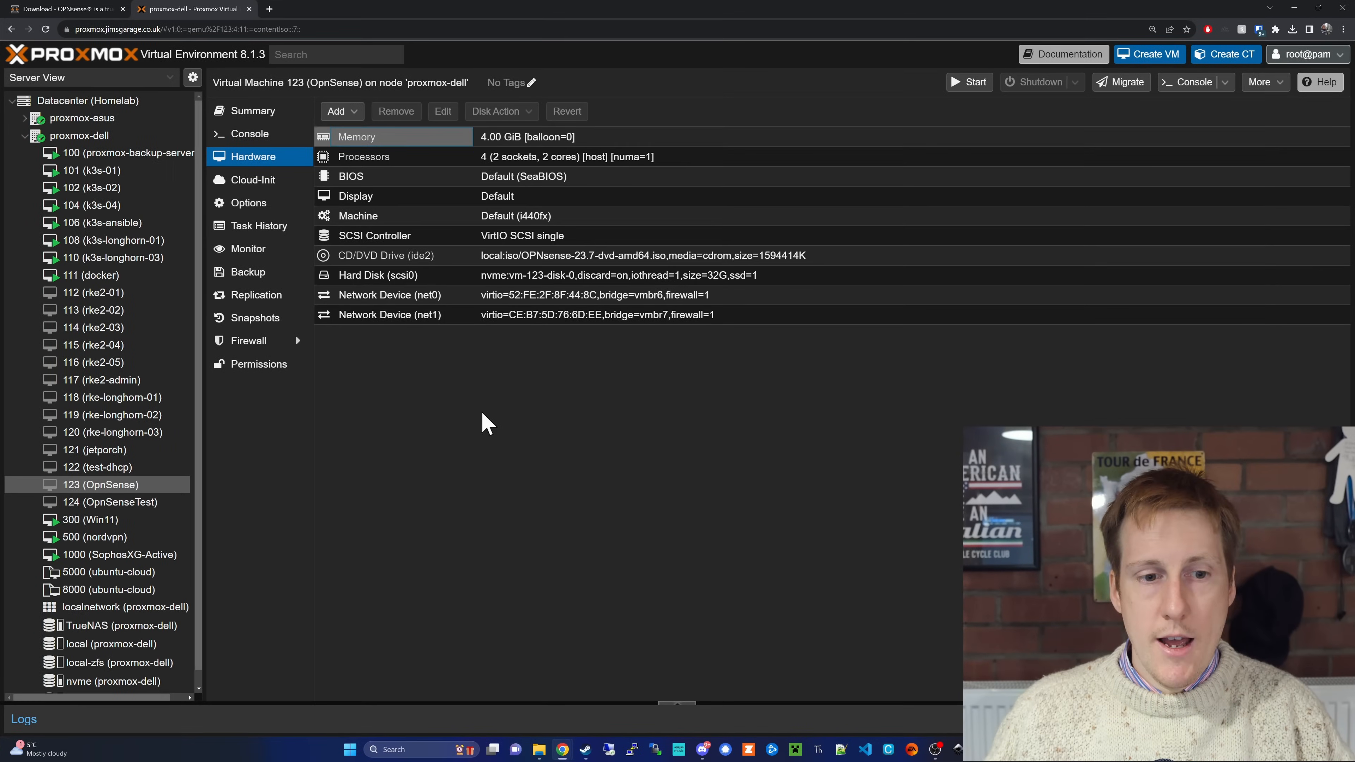
# Step: Open the console of virtual machine 124 (OpnSenseTest) and start the machine
pyautogui.click(141, 503)
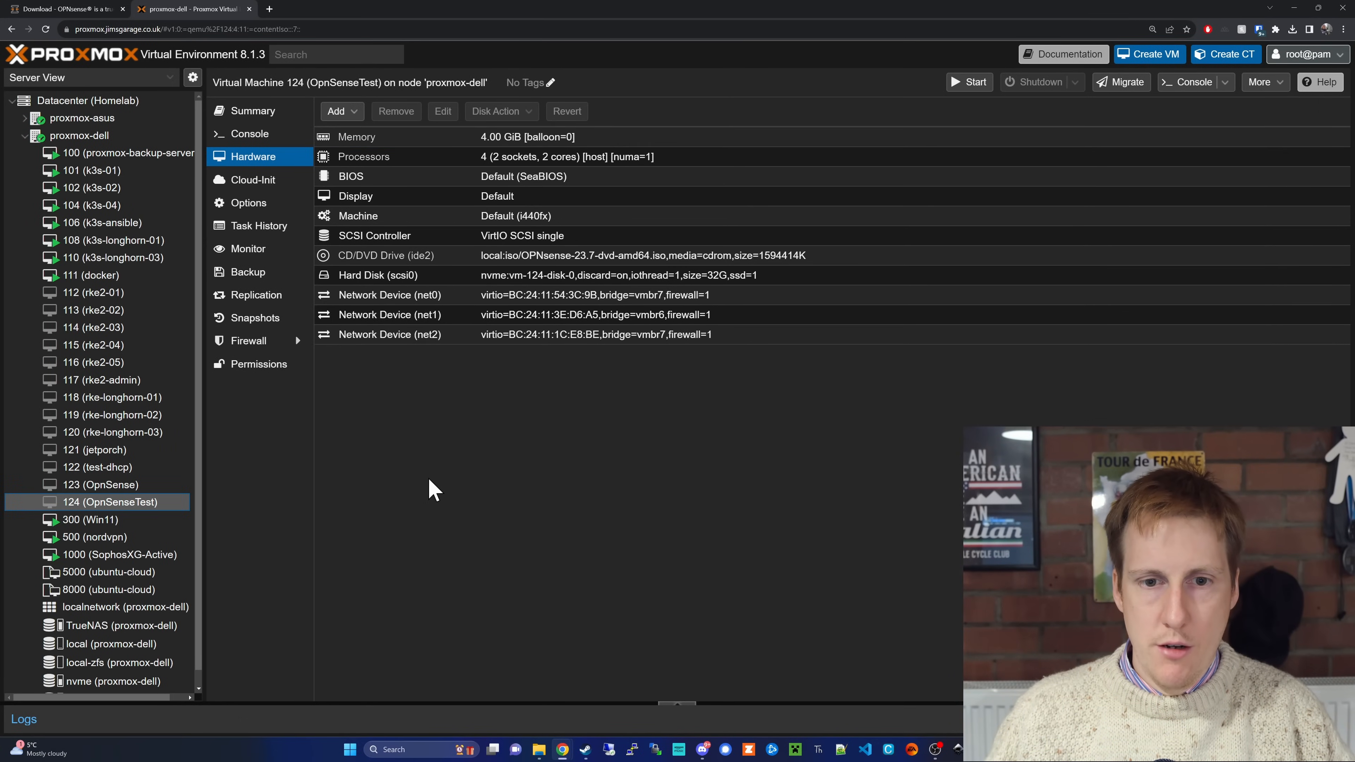
pyautogui.click(264, 140)
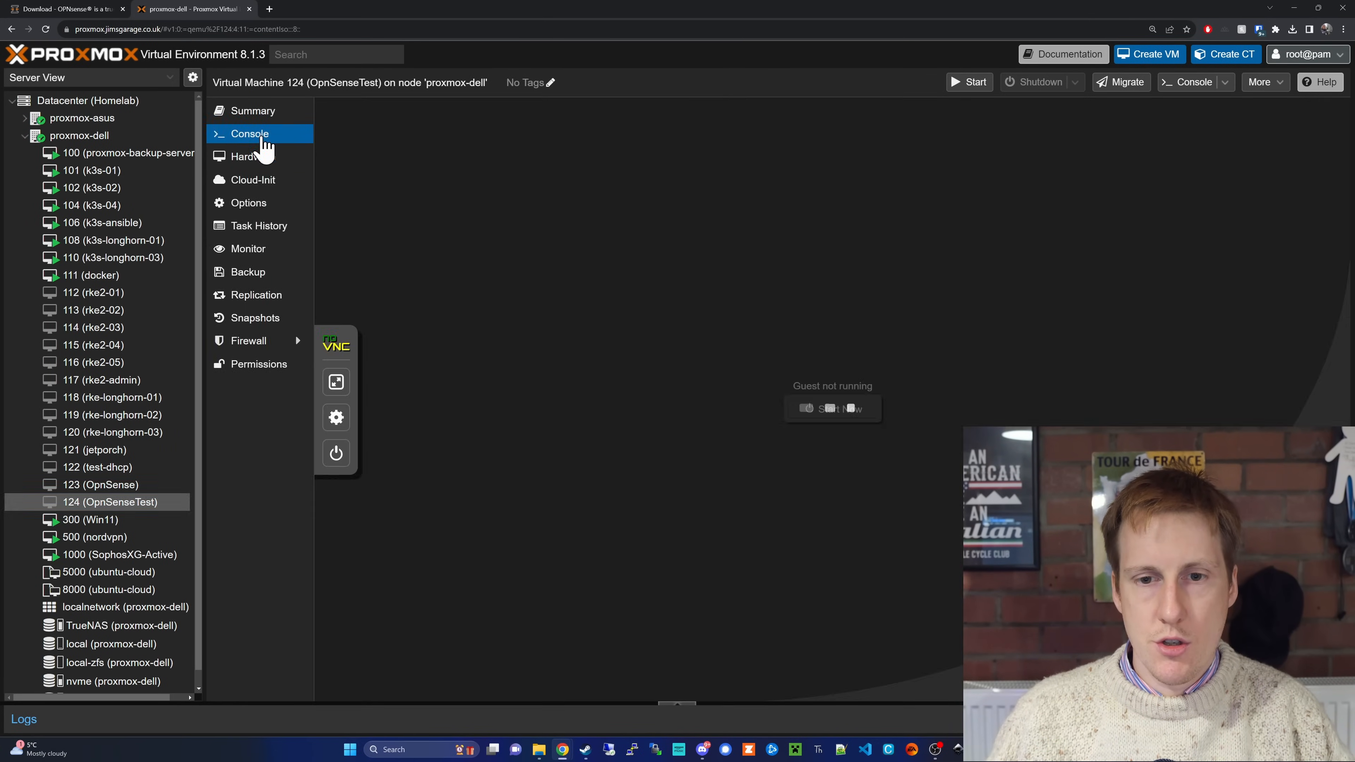
pyautogui.click(836, 427)
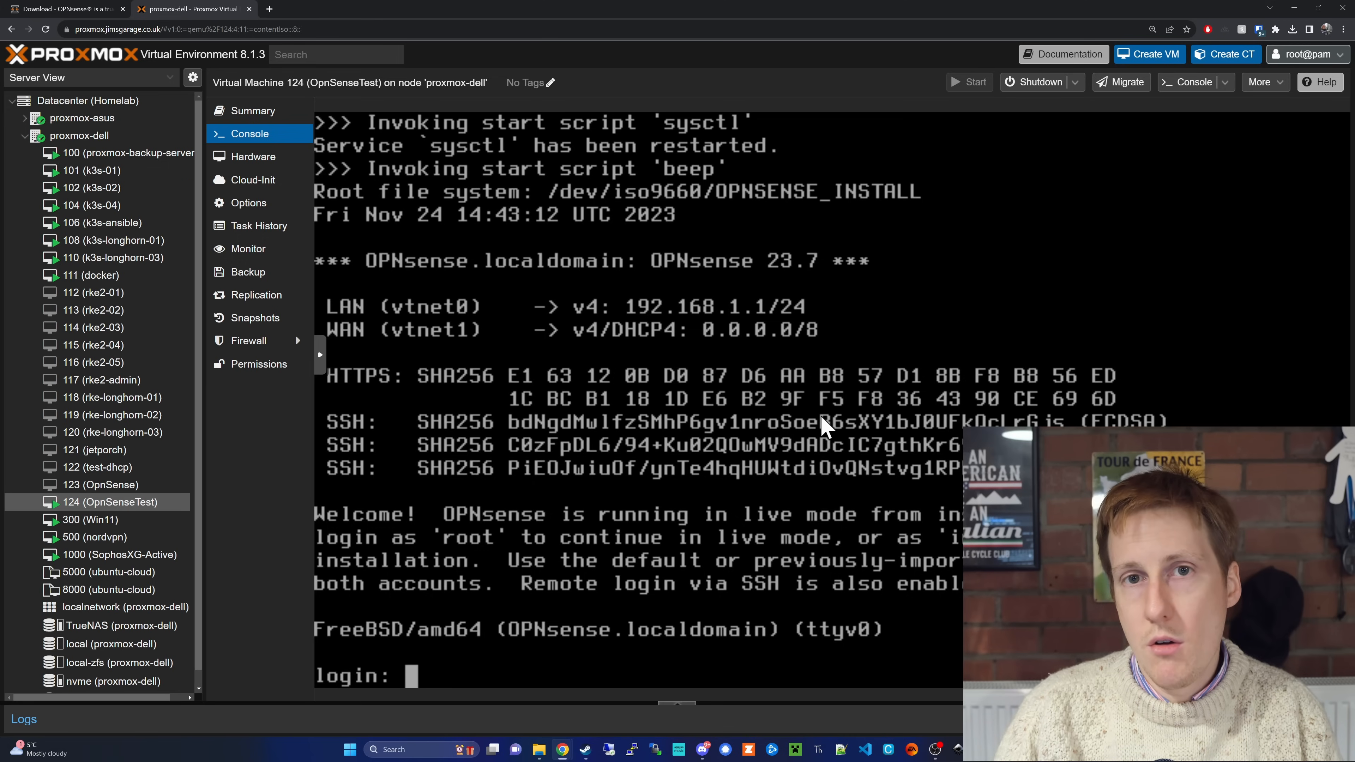
# Step: Log in to the live system as installer with the account password and continue with the default keymap
pyautogui.write('installer')
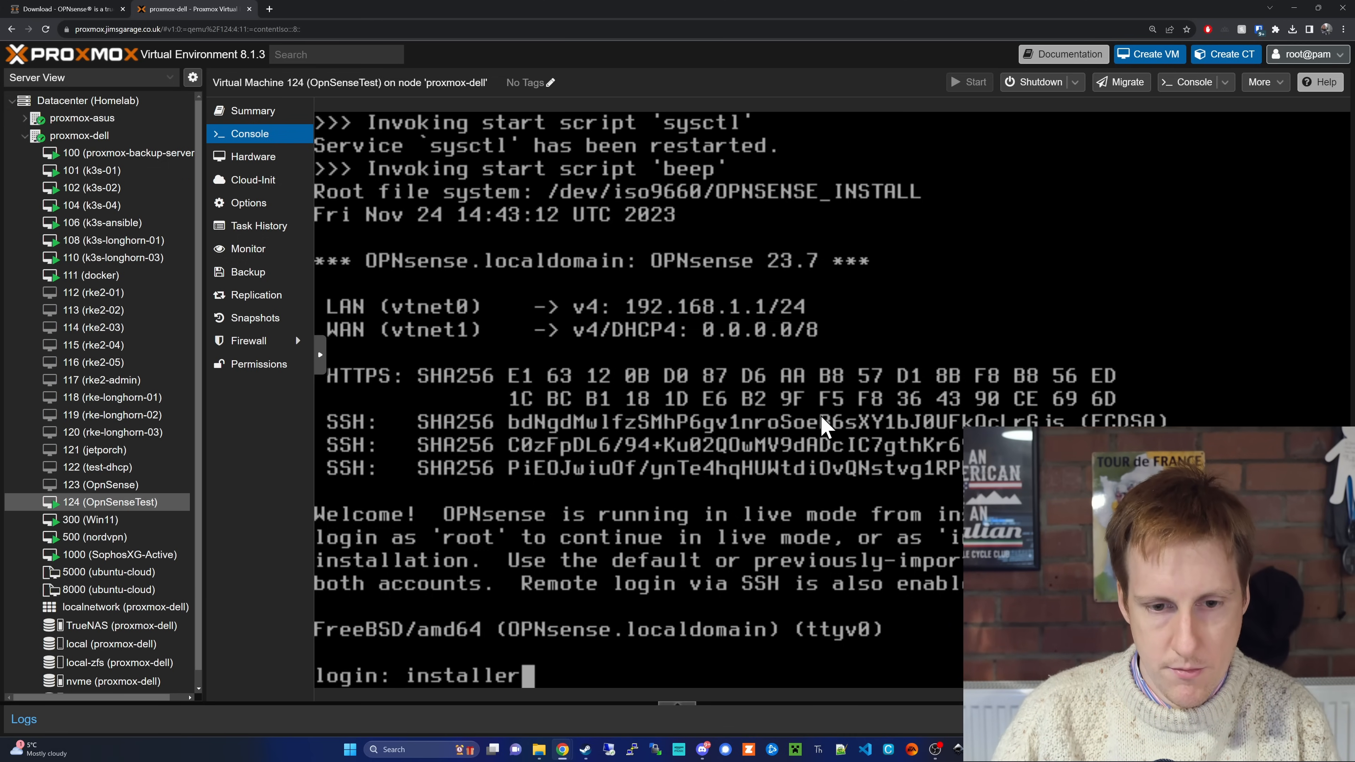
pyautogui.press('Return')
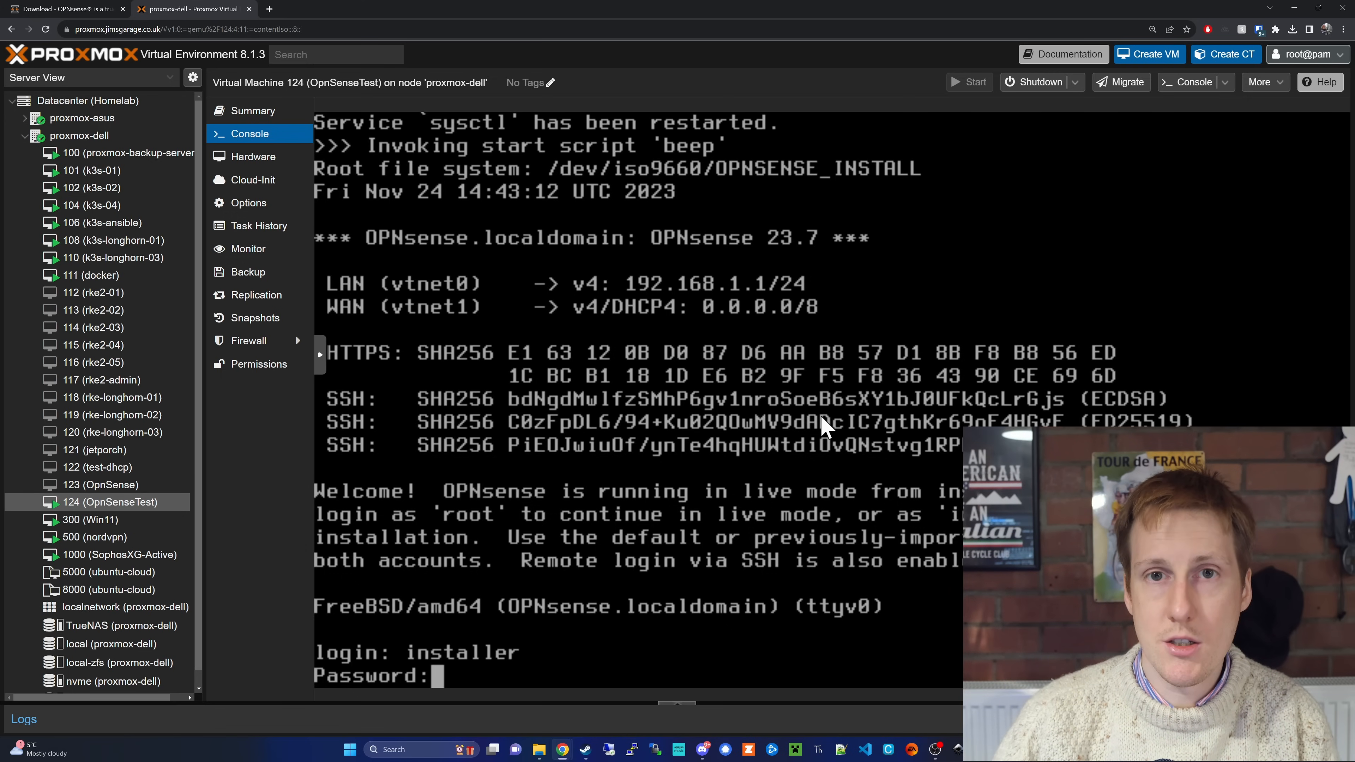
pyautogui.press('Return')
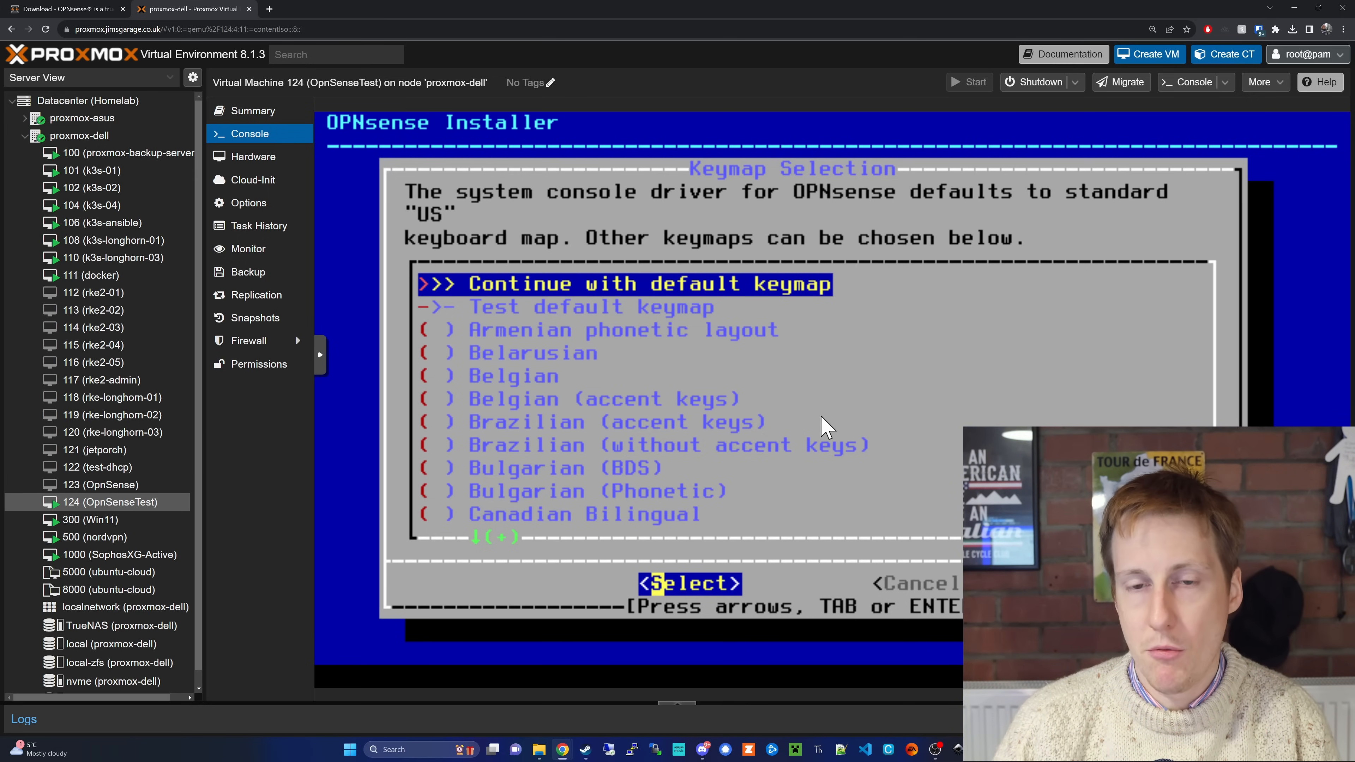
pyautogui.press('Return')
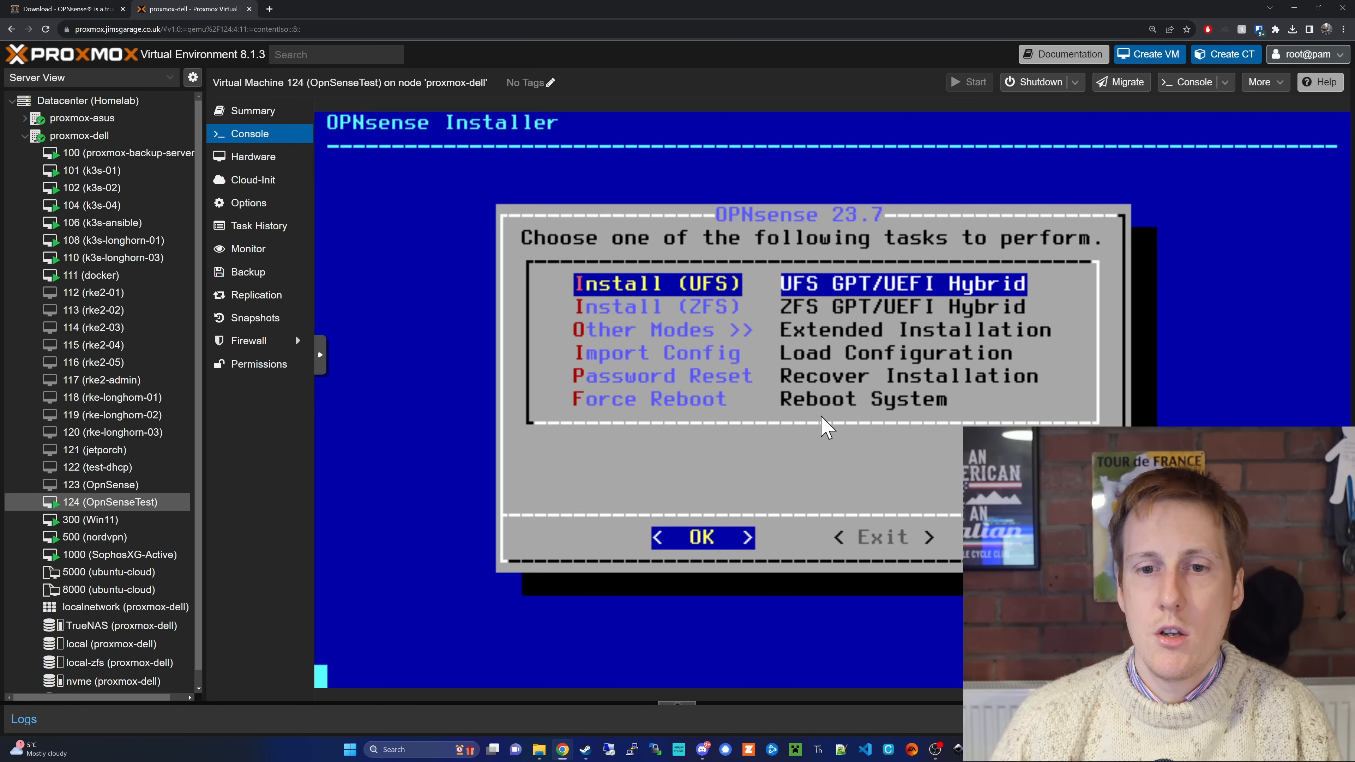
# Step: Start a UFS installation on the 32GB hard disk da0 with the recommended 8GB swap partition, agreeing to destroy the disk's contents
pyautogui.press('Return')
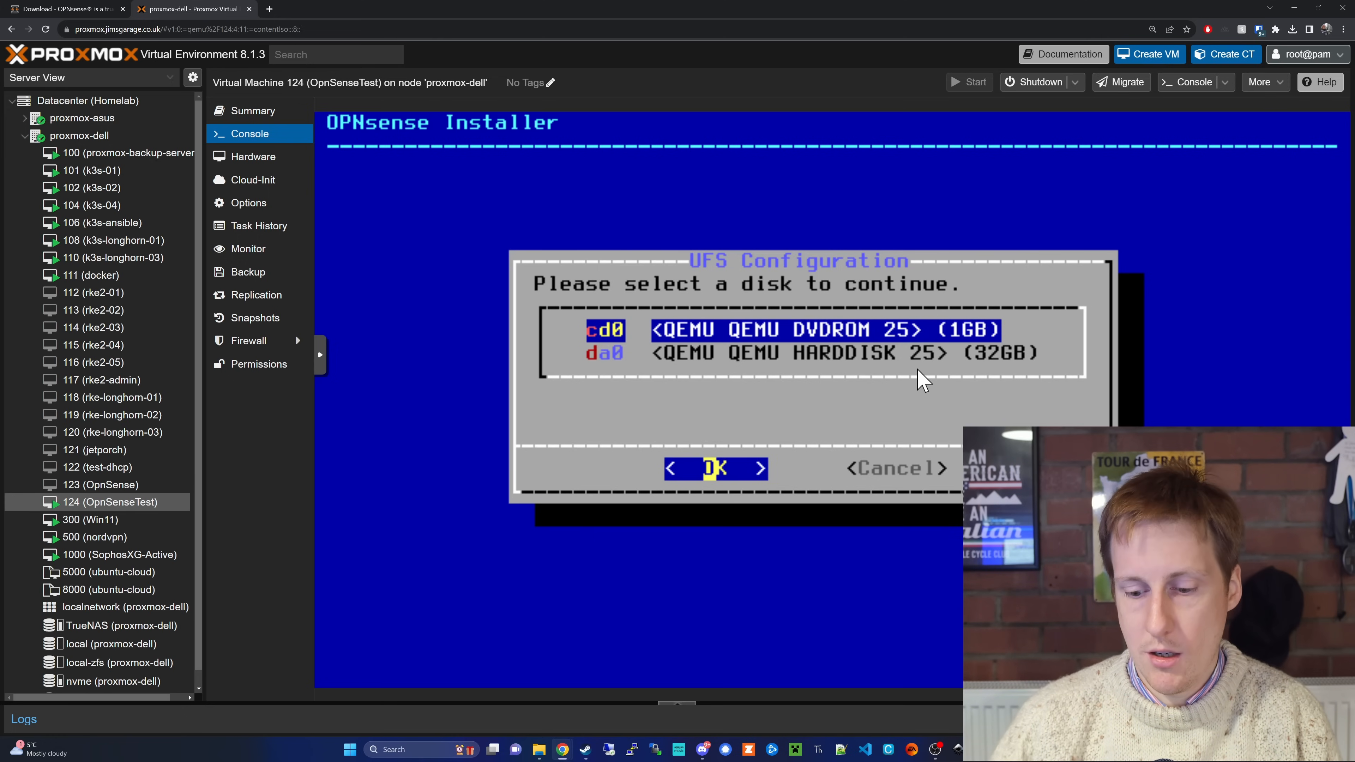
pyautogui.press('Down')
pyautogui.press('Return')
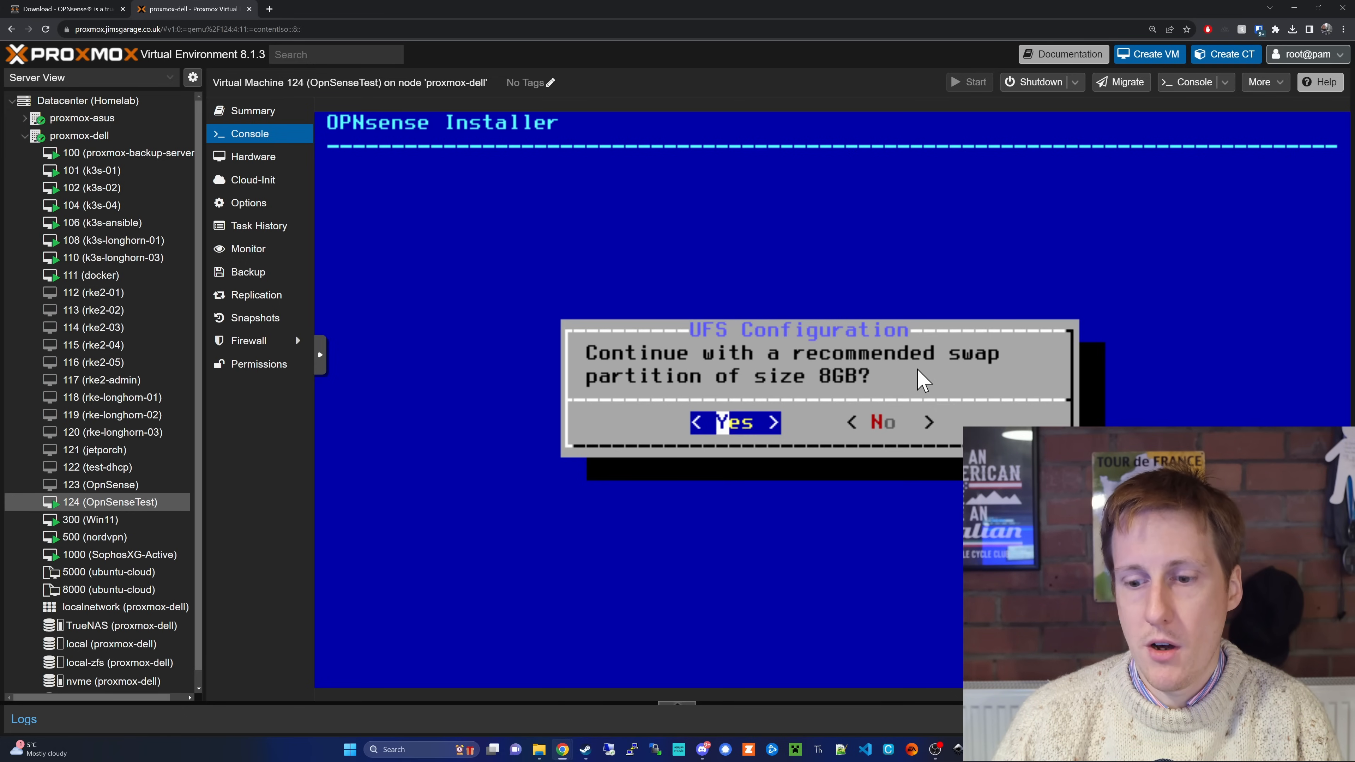
pyautogui.press('Return')
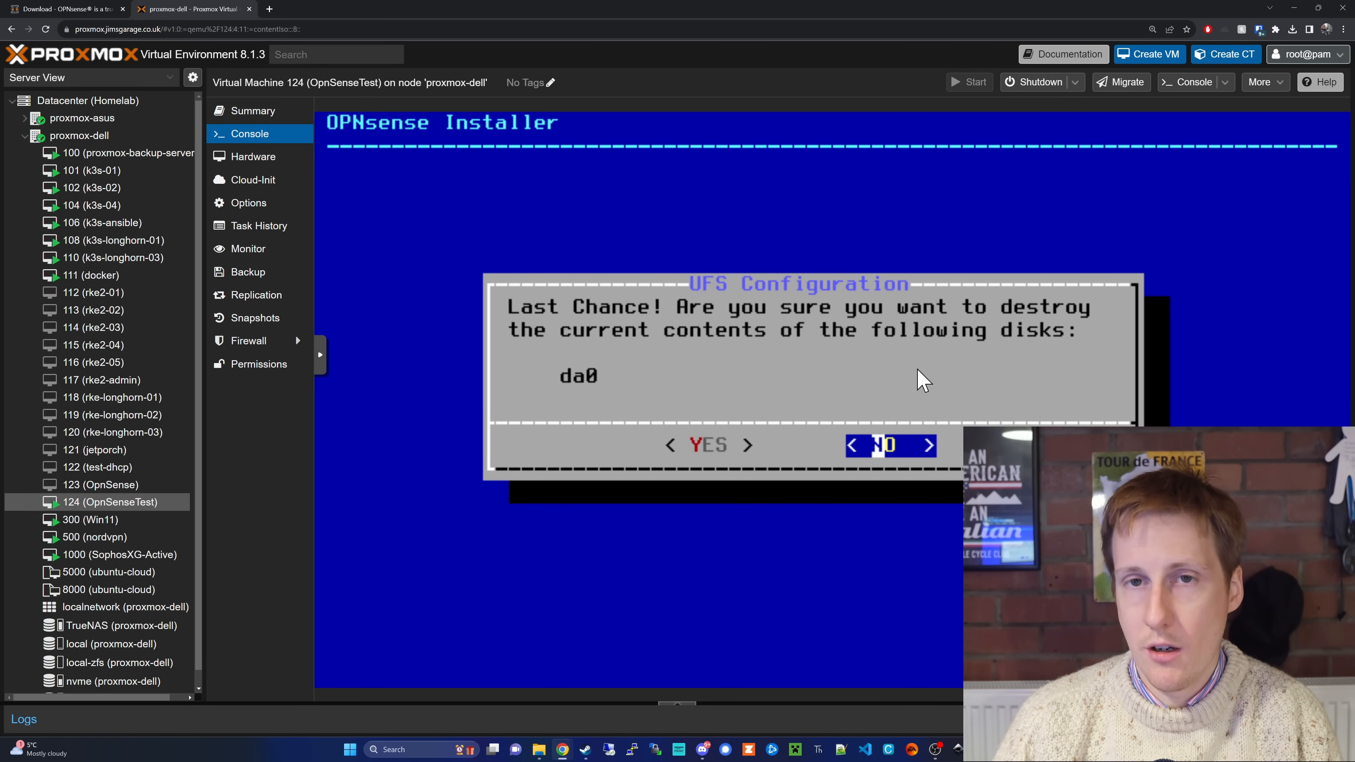
pyautogui.press('Left')
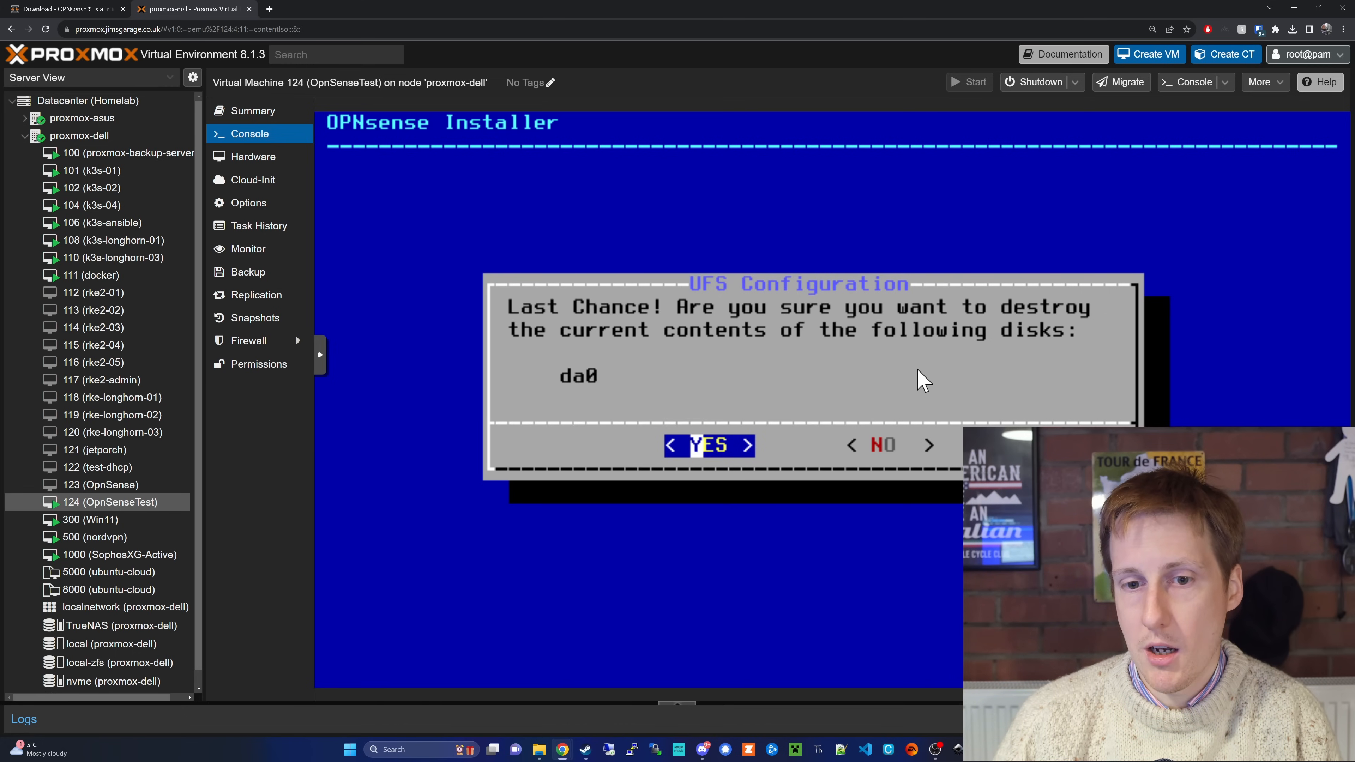
pyautogui.press('Return')
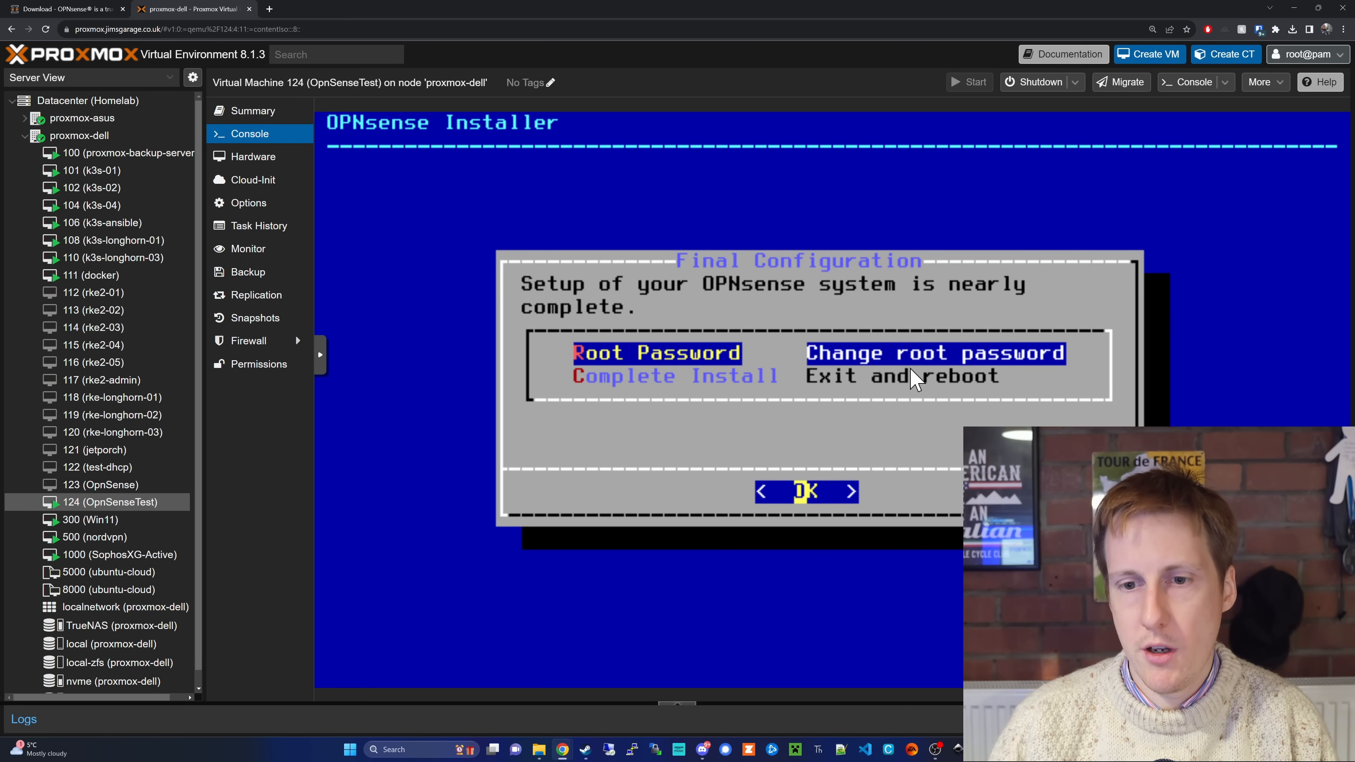
# Step: Complete the OPNsense installation without changing the root password and reboot
pyautogui.press('Down')
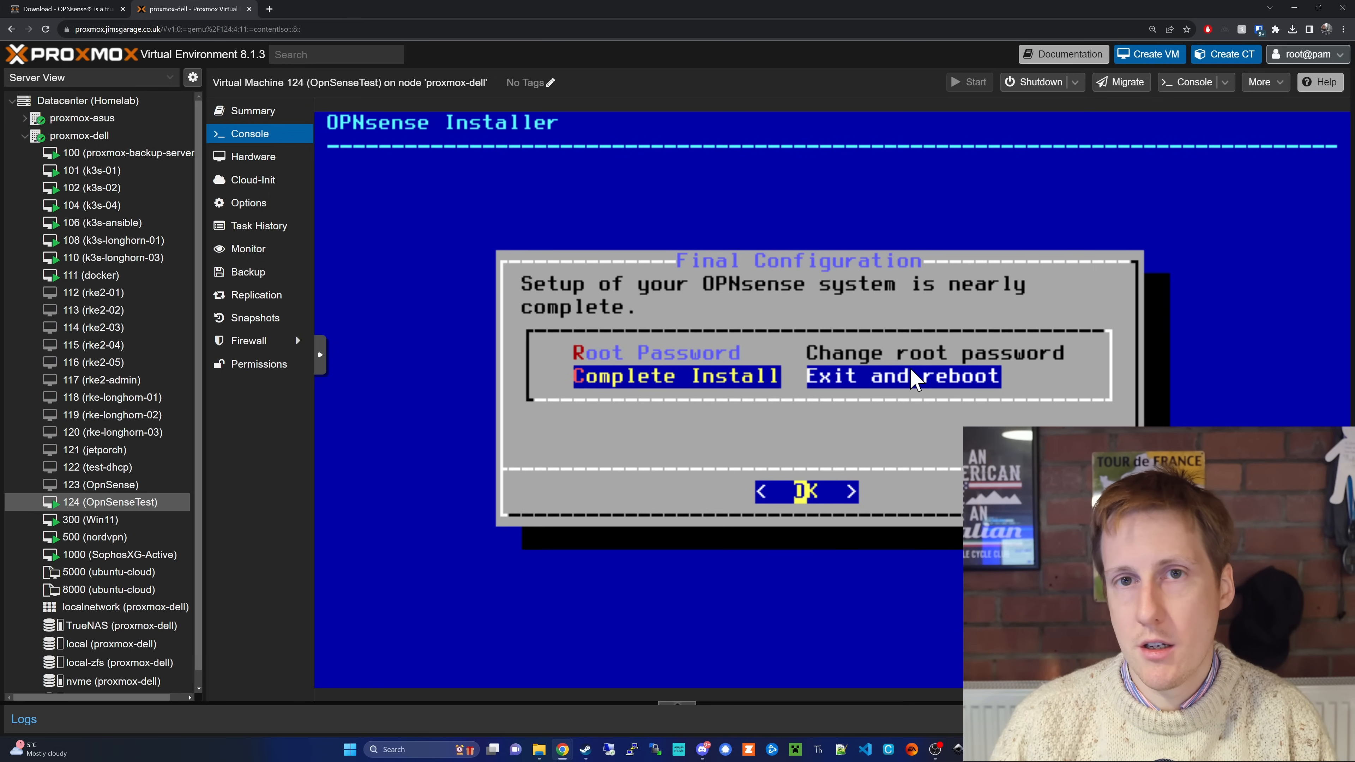
pyautogui.press('Return')
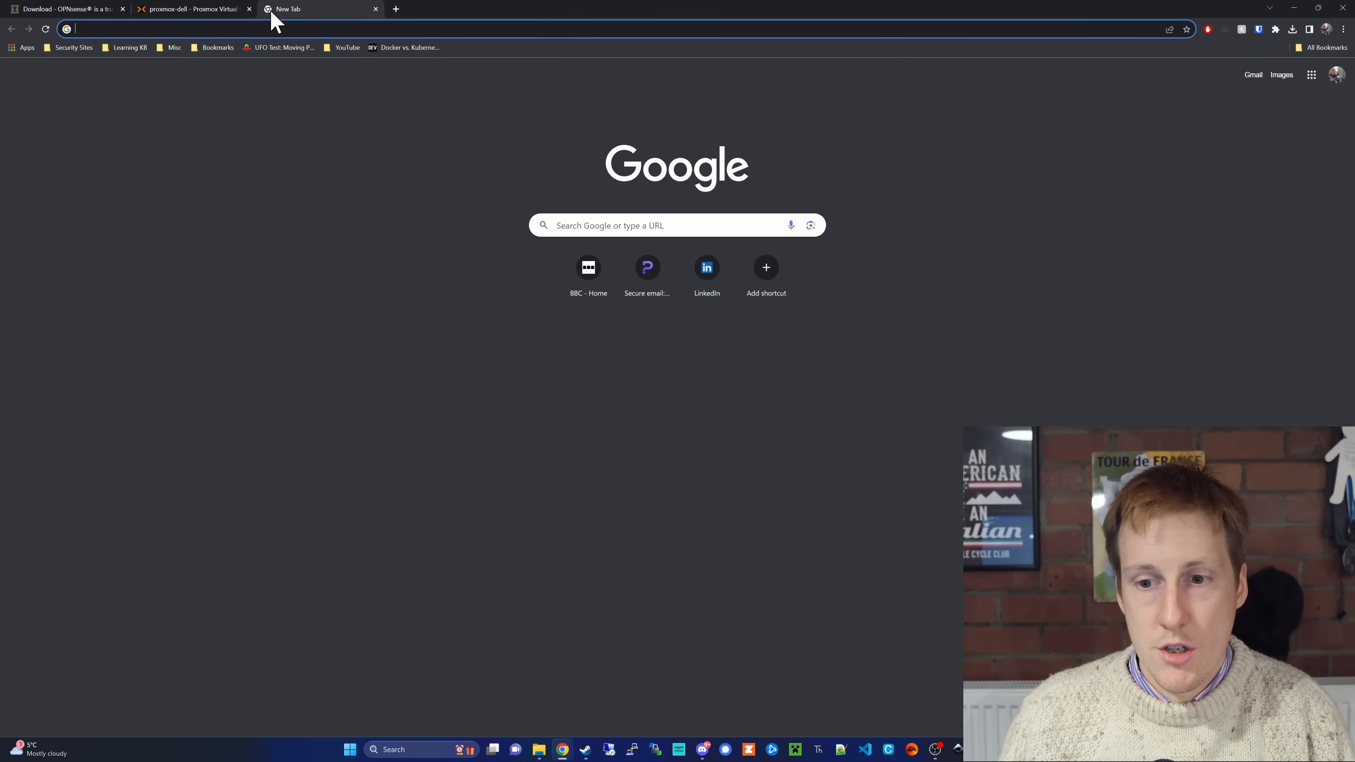
# Step: Open the OPNsense web interface at 192.168.1.1, proceeding past the browser's certificate warning to the login page
pyautogui.write('1')
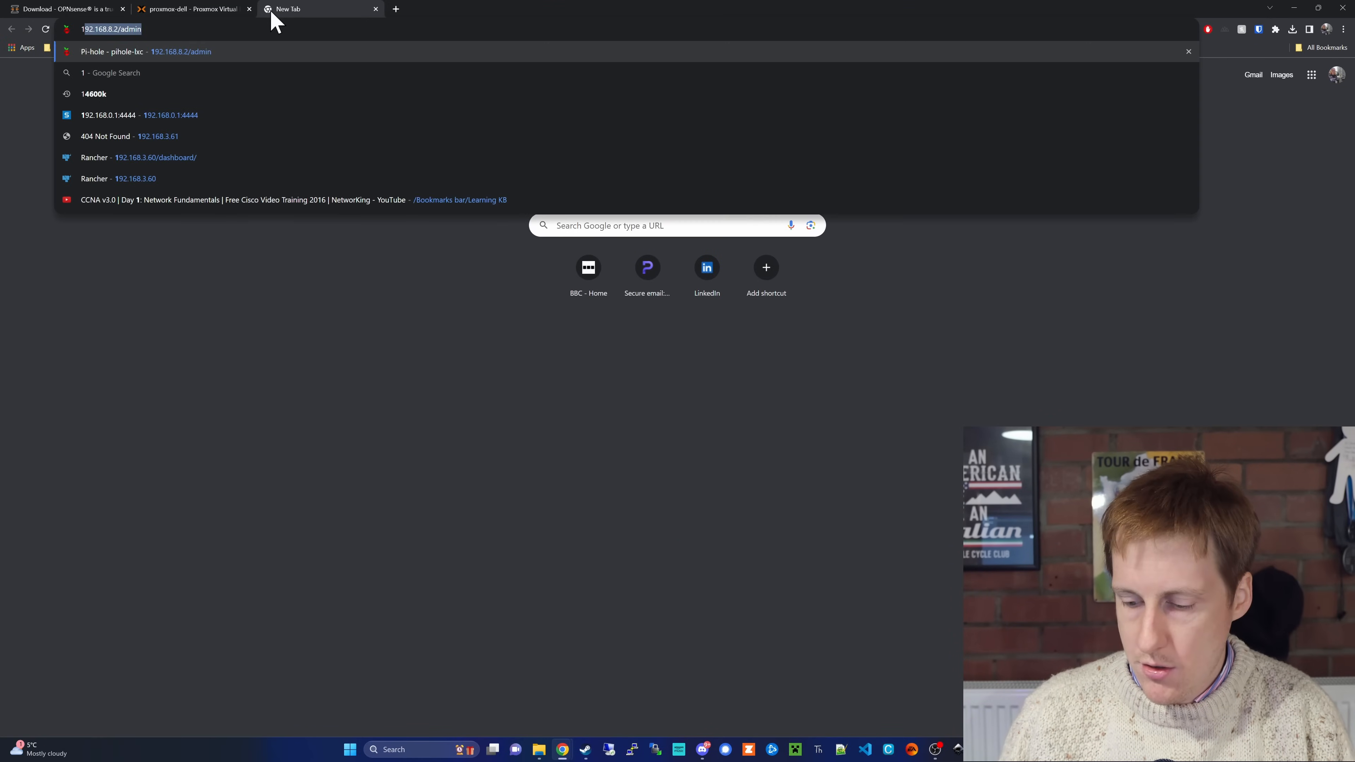
pyautogui.write('92.168.')
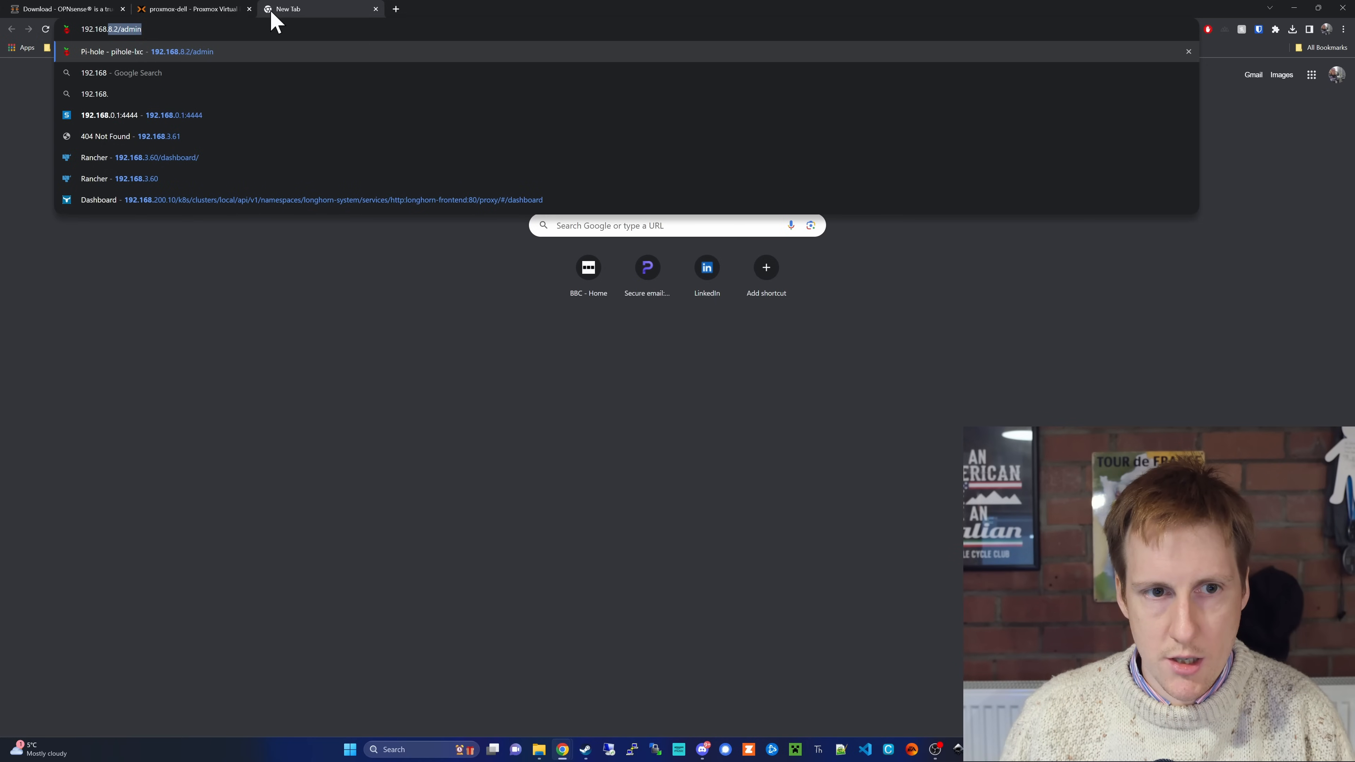
pyautogui.write('1.1')
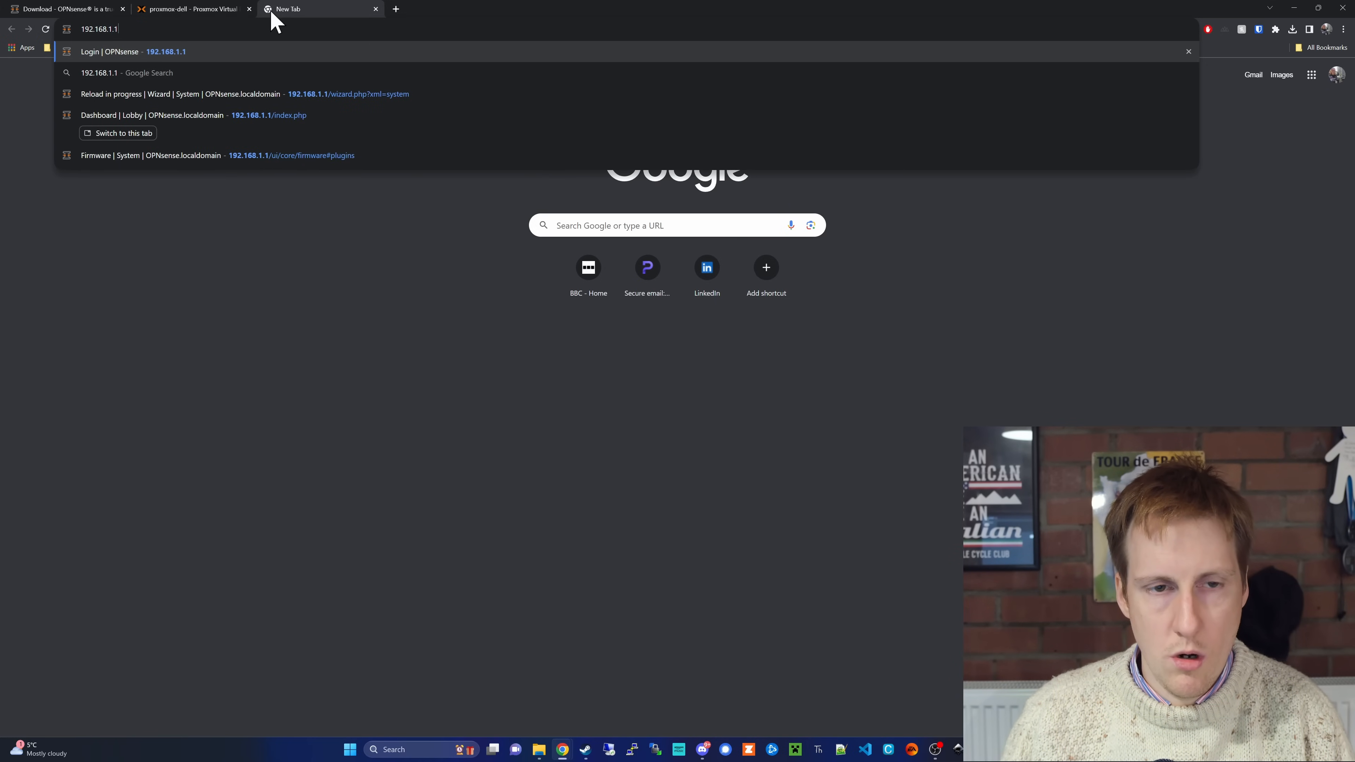
pyautogui.press('Return')
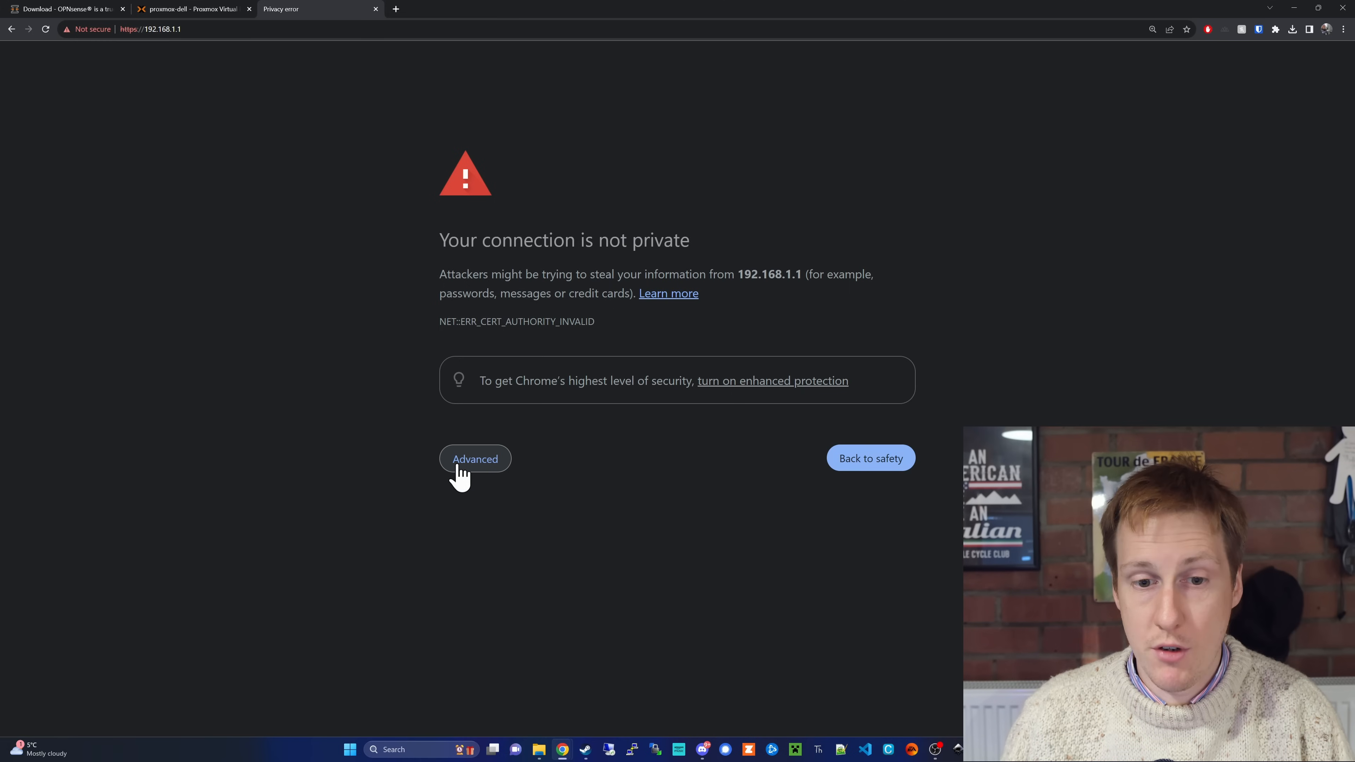
pyautogui.click(458, 466)
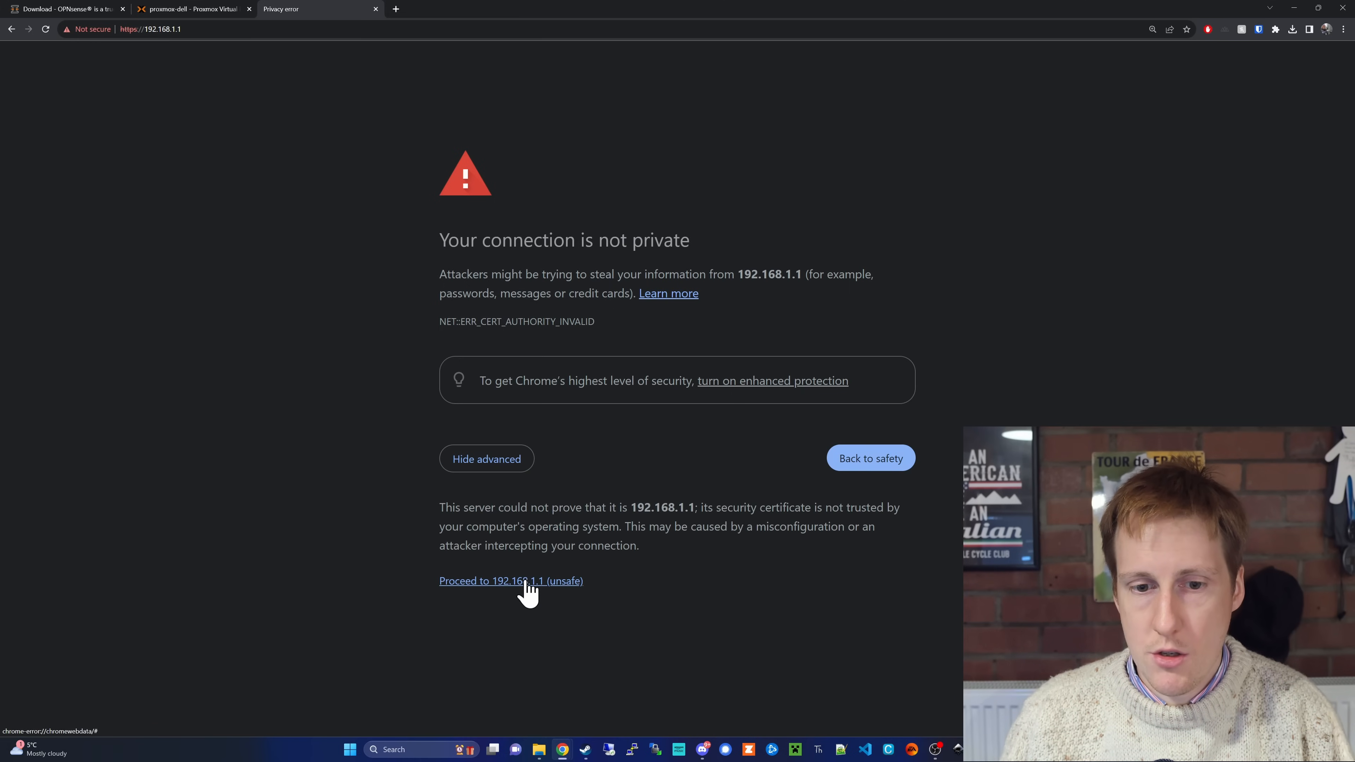
pyautogui.click(526, 581)
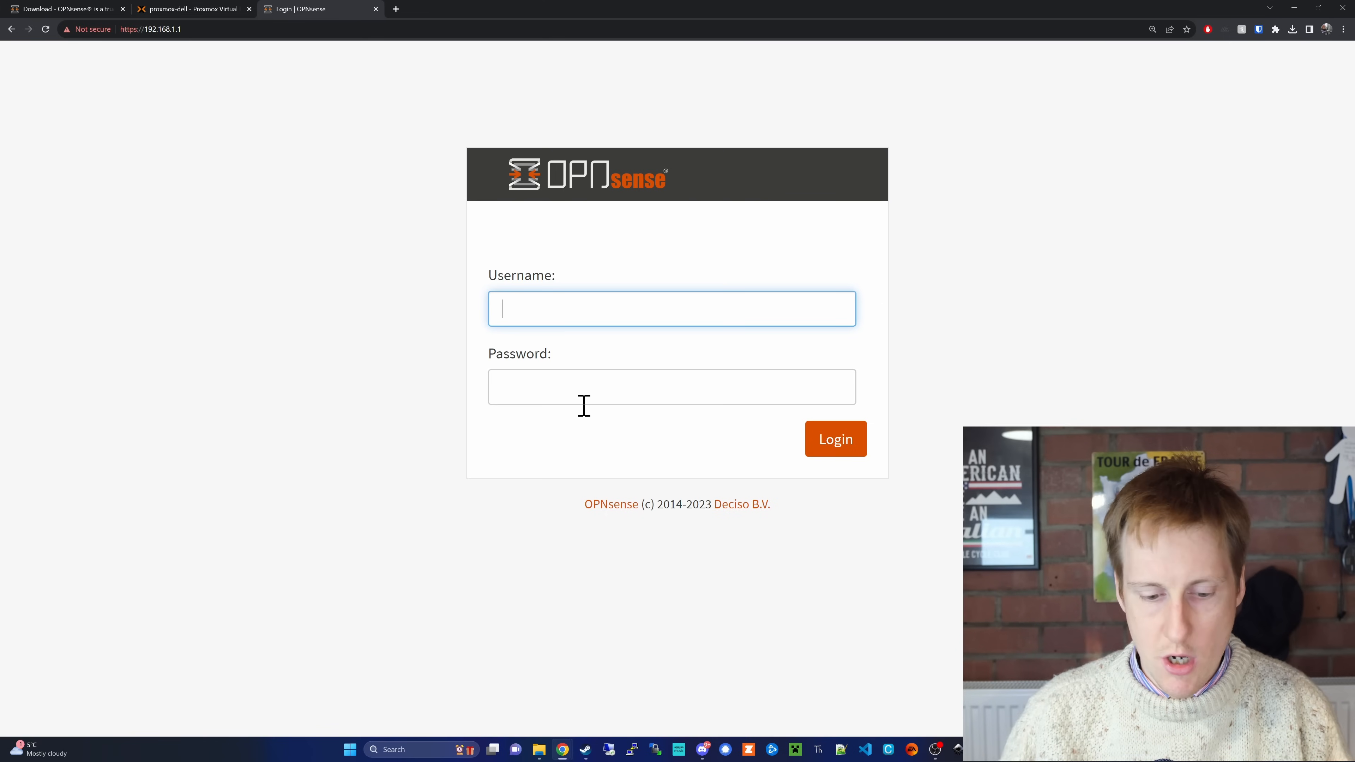
# Step: Log in to the web interface as root with the account password and dismiss the password manager's offer to save it
pyautogui.write('root')
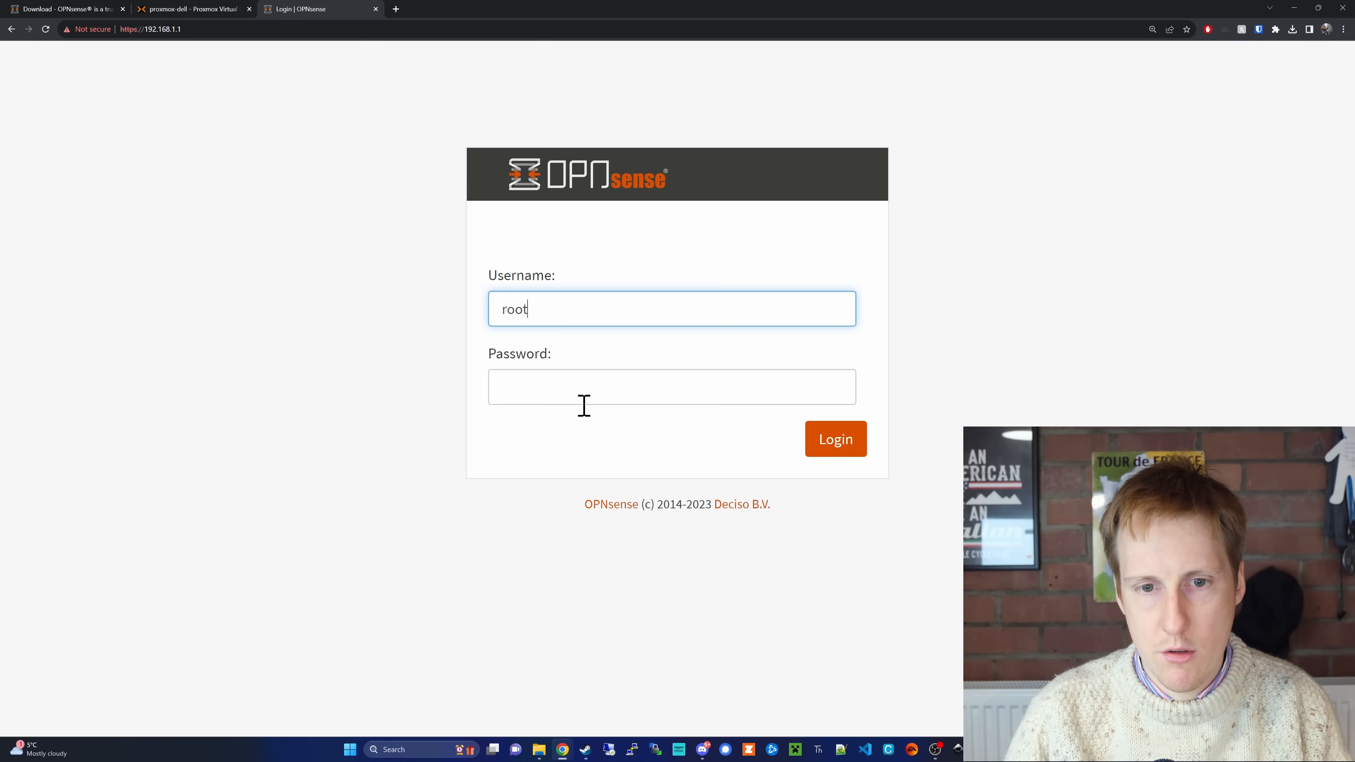
pyautogui.press('Tab')
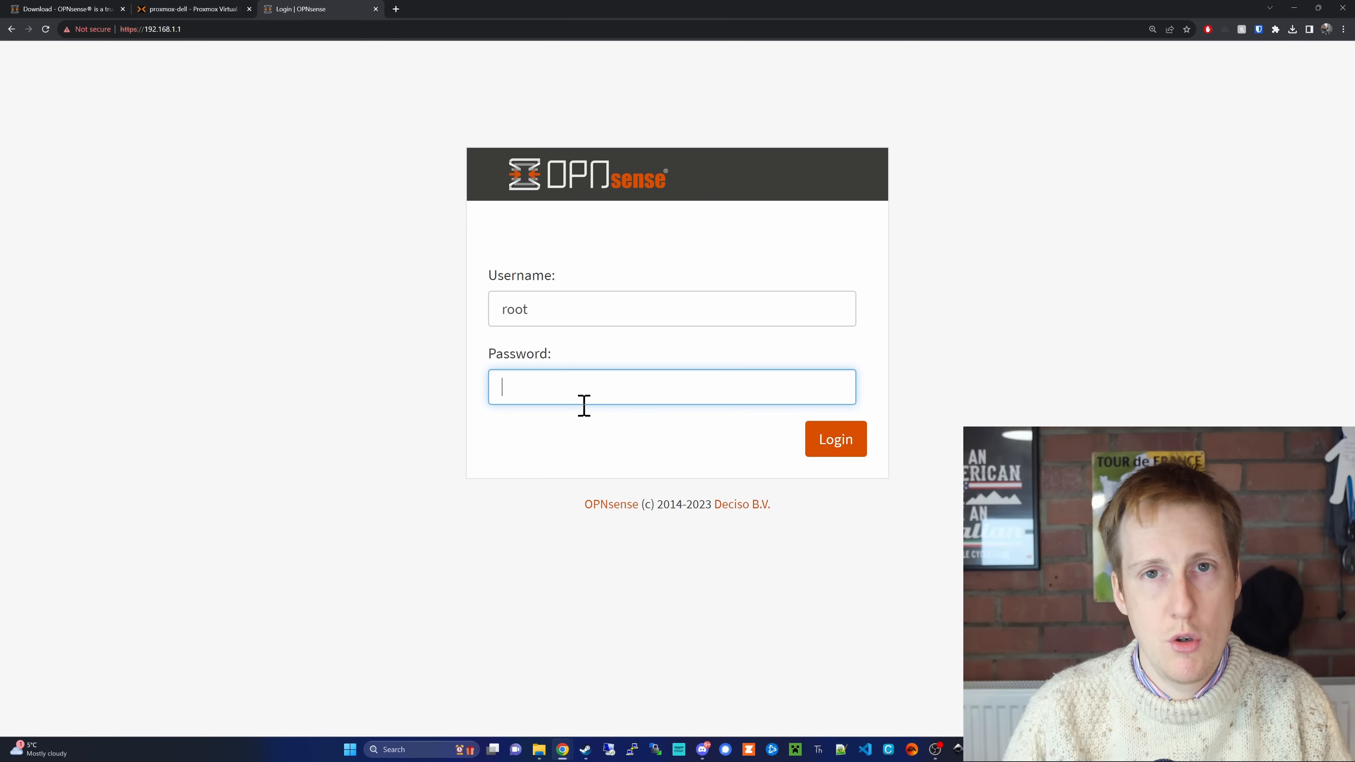
pyautogui.write('opnsense')
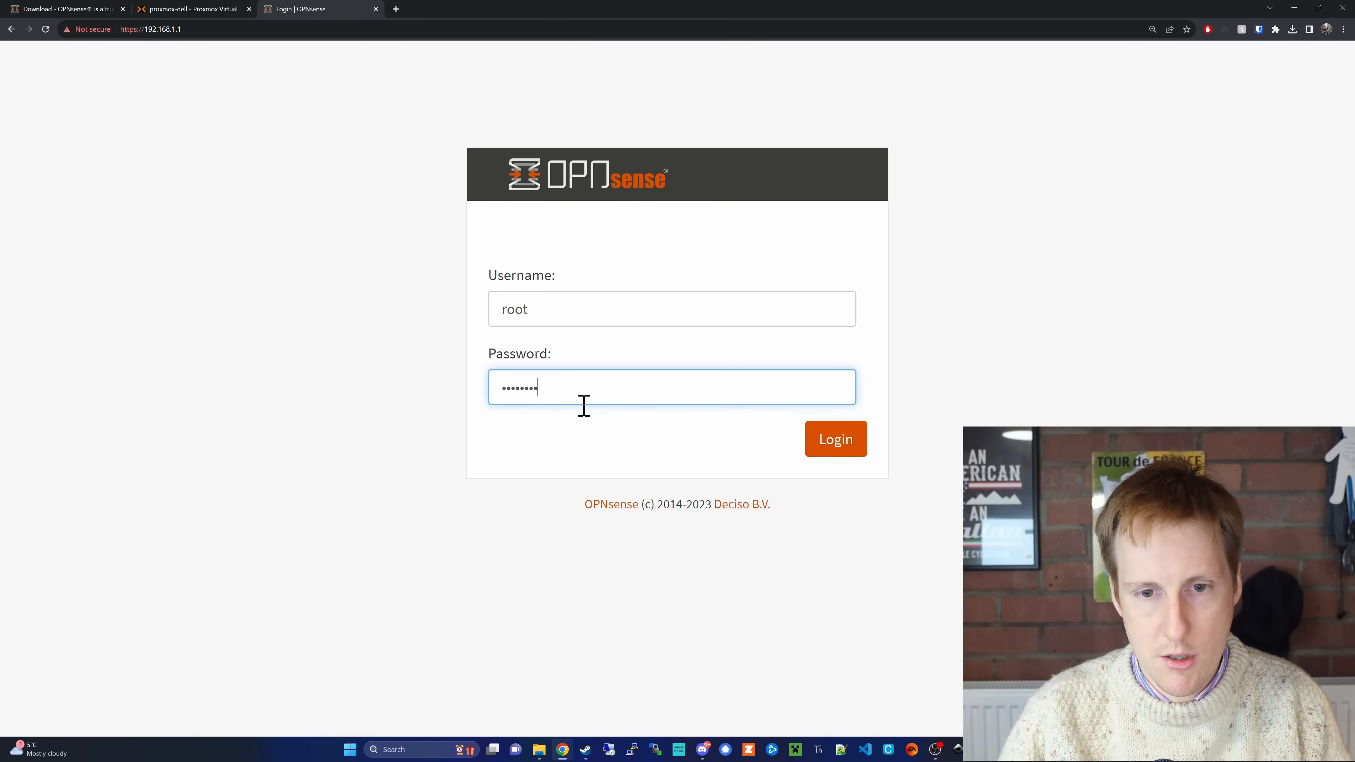
pyautogui.press('Return')
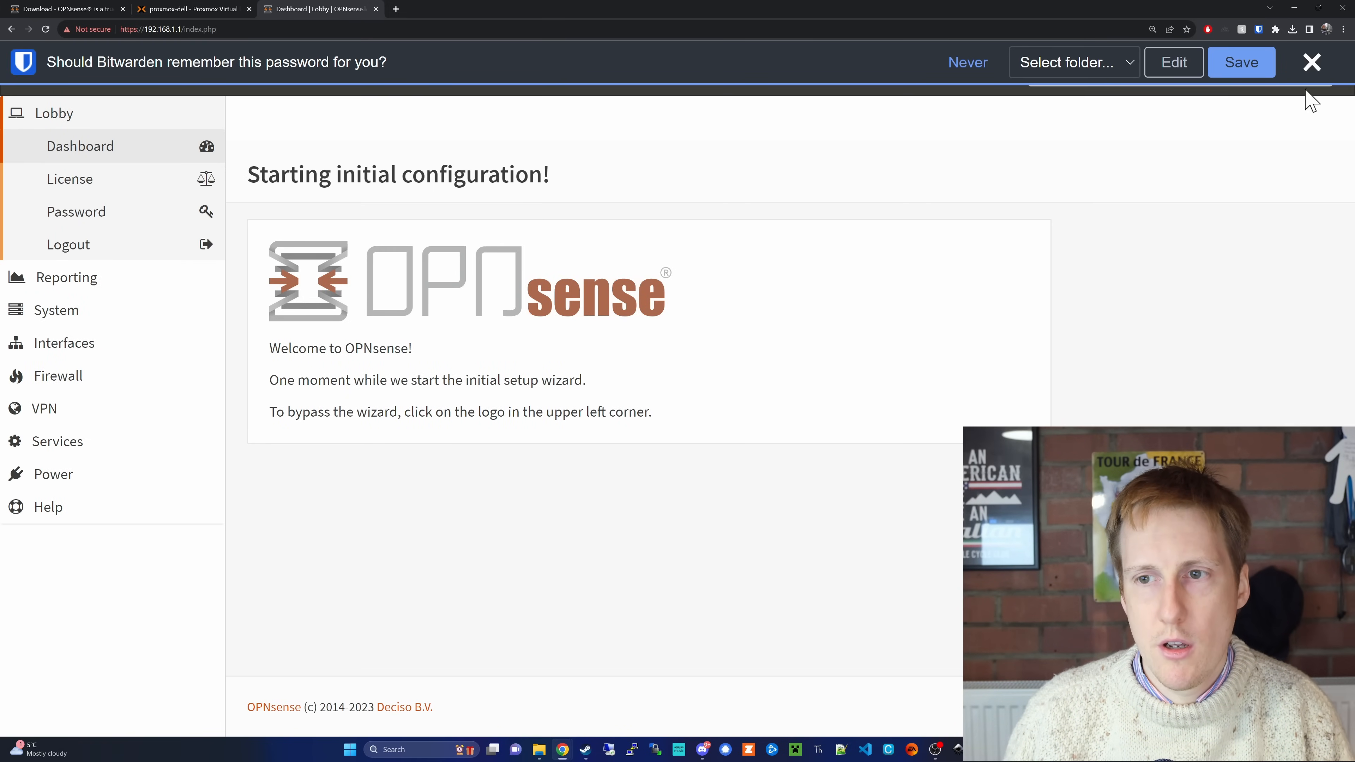
pyautogui.click(1311, 61)
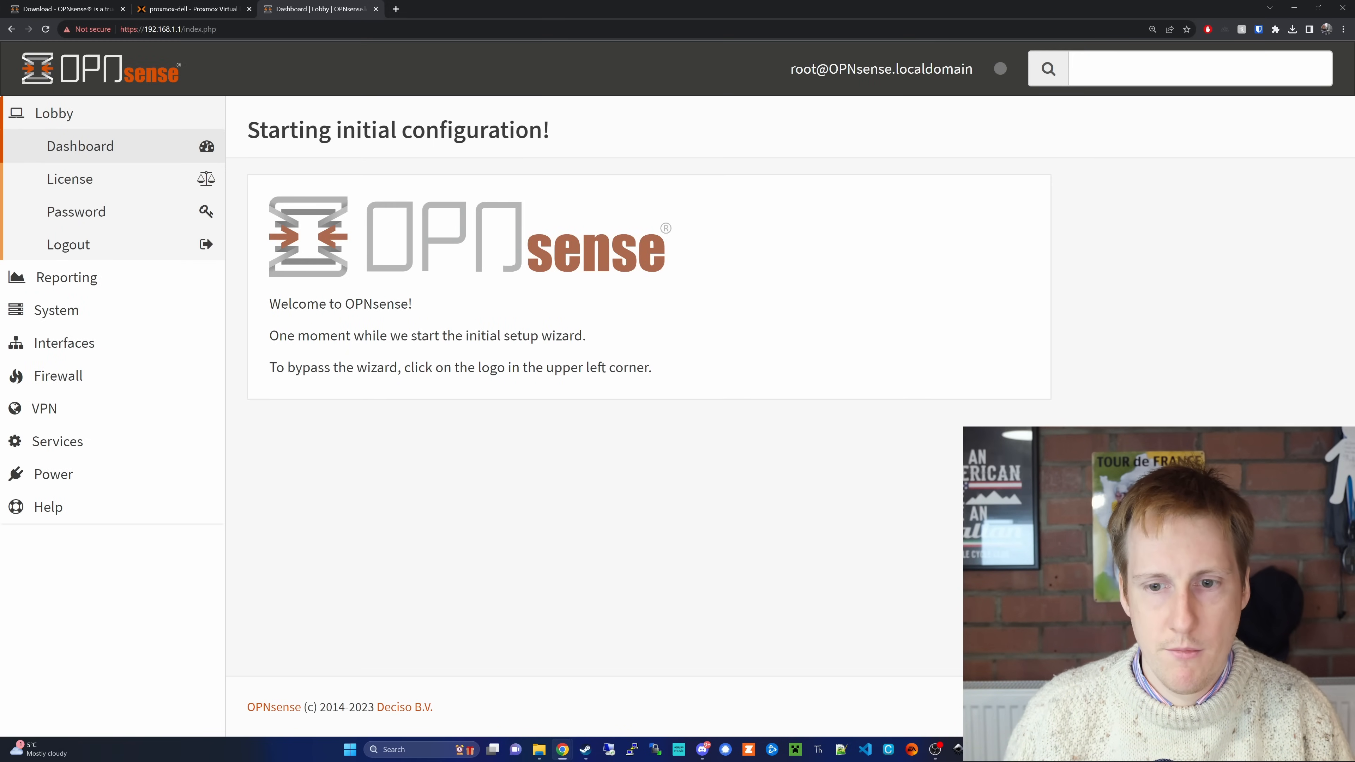
# Step: In the setup wizard's general information, set the DNS servers to 1.1.1.1 primary and 9.9.9.9 secondary, and enable DNSSEC support
pyautogui.click(801, 279)
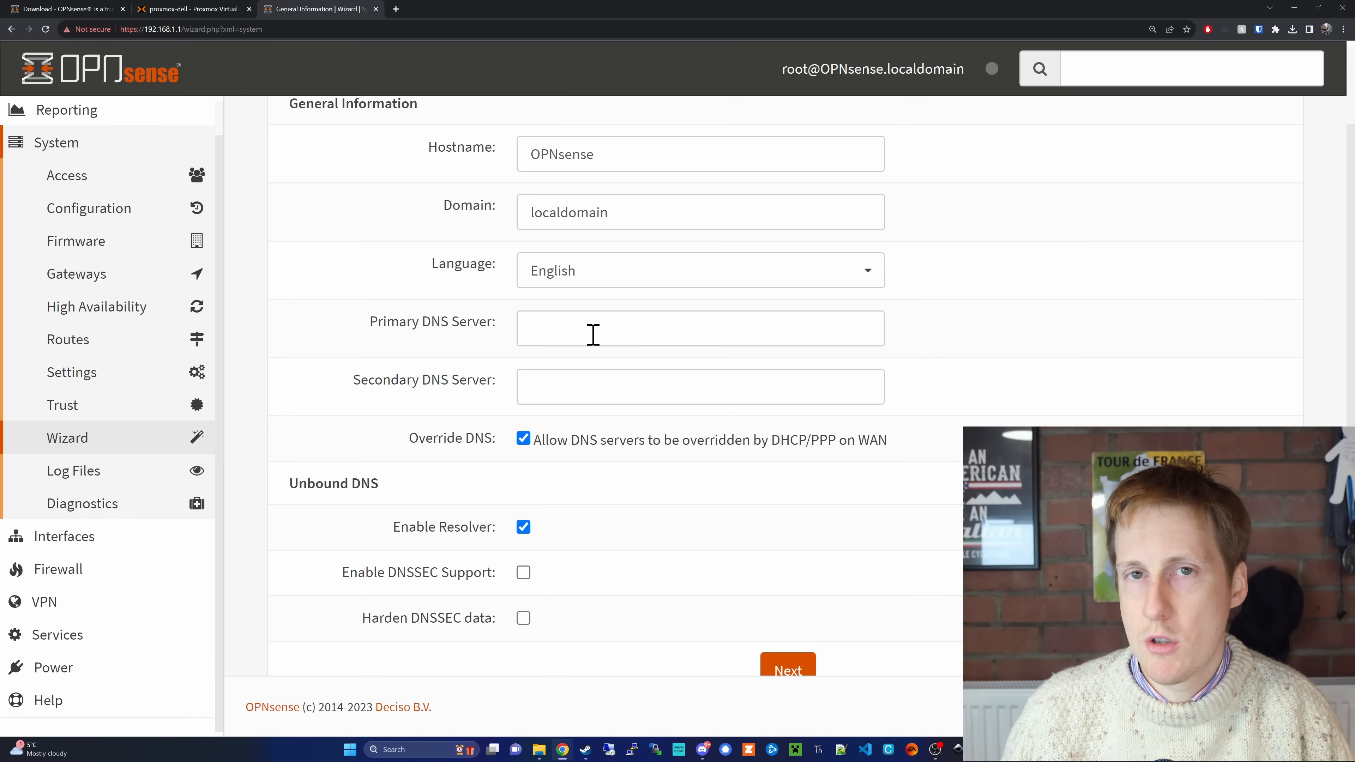
pyautogui.click(594, 335)
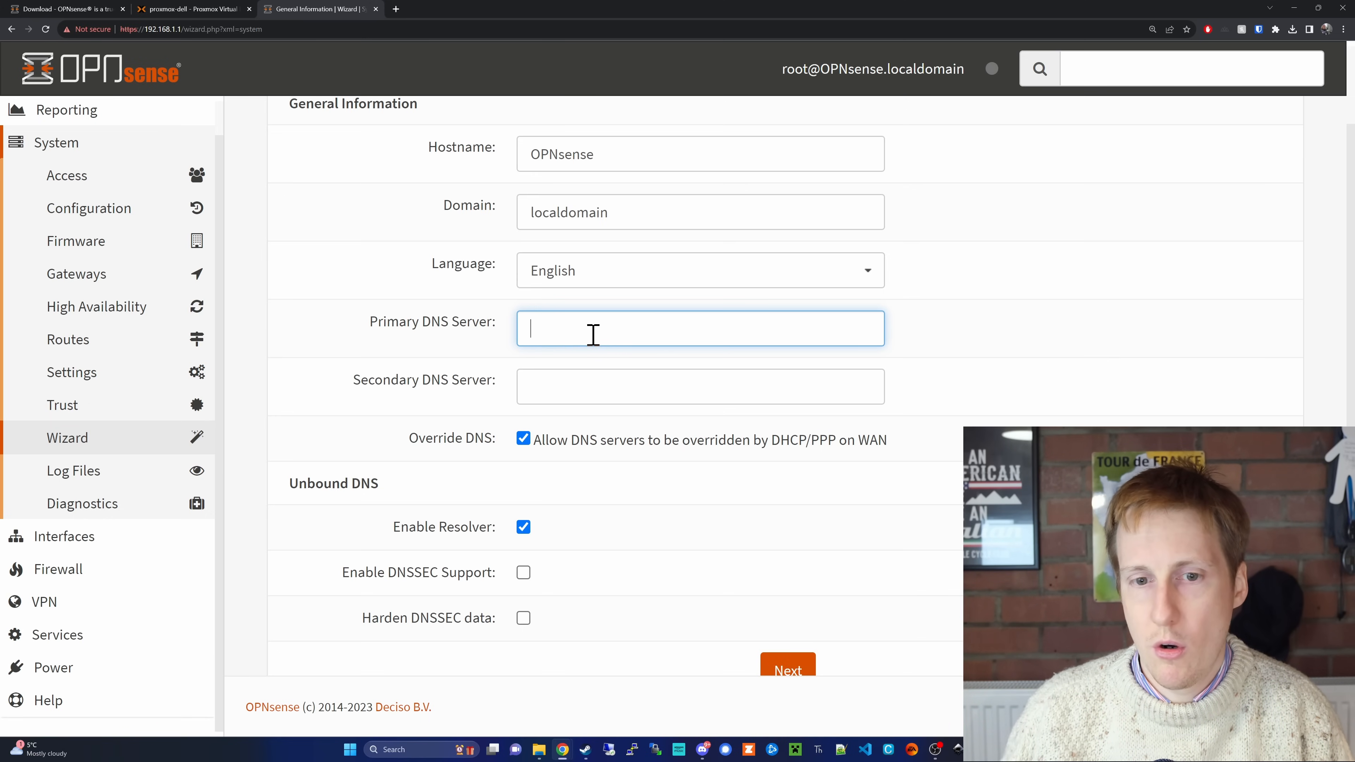
pyautogui.write('1.1.1.1')
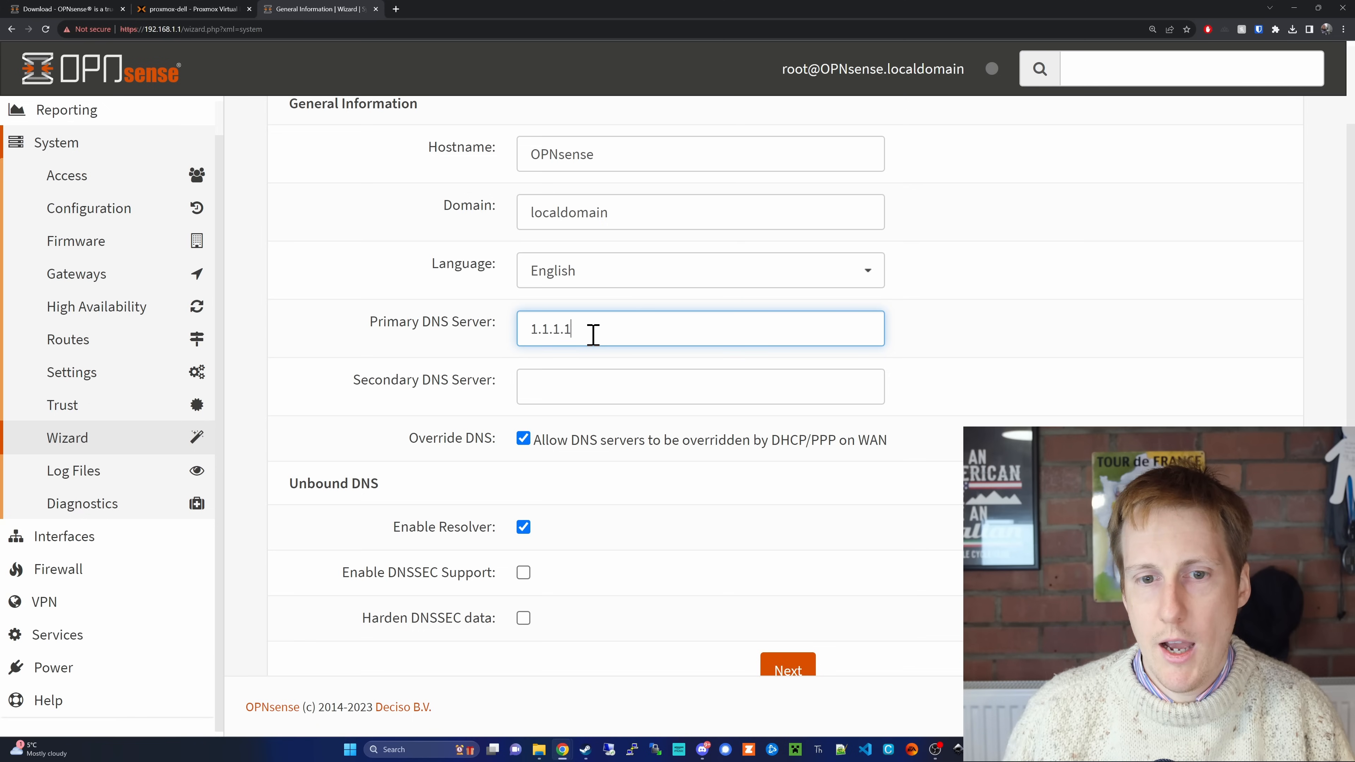
pyautogui.click(583, 397)
pyautogui.write('9')
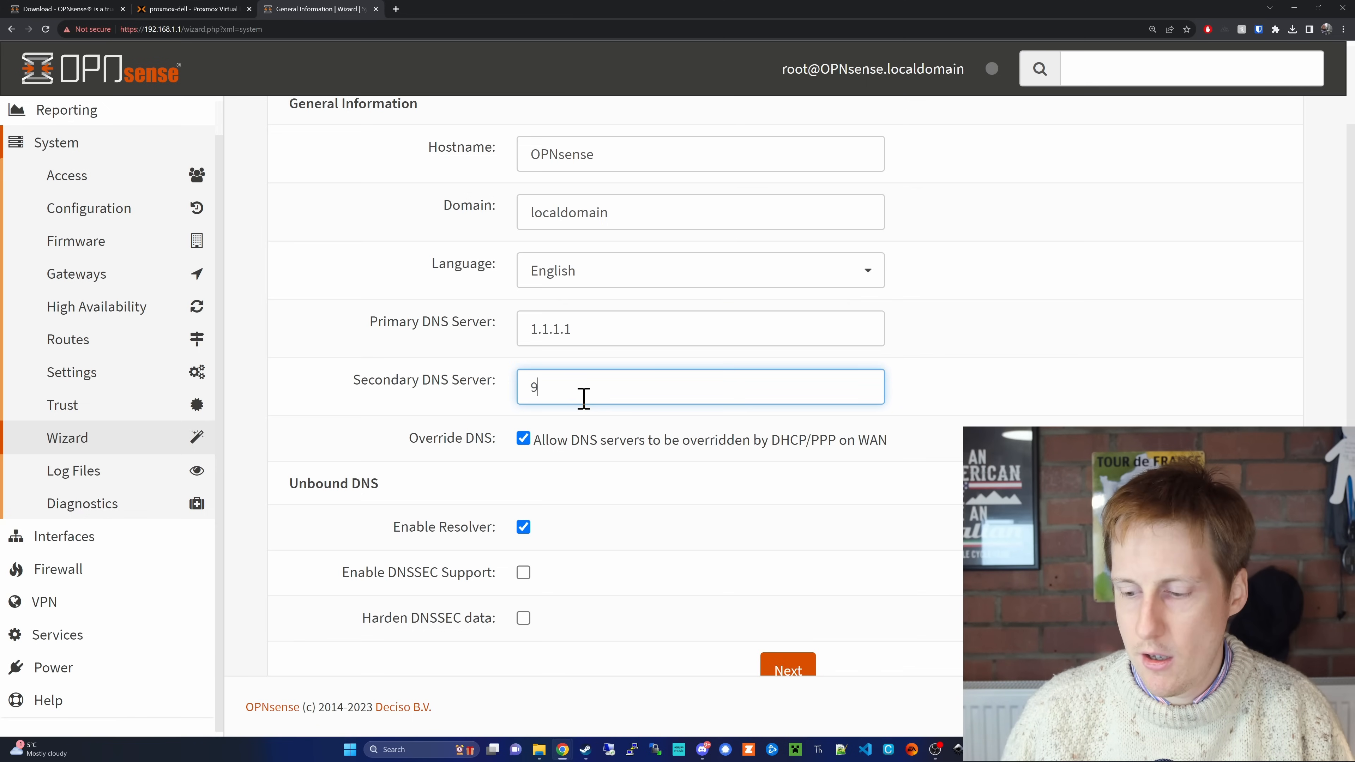
pyautogui.write('.9.9.9')
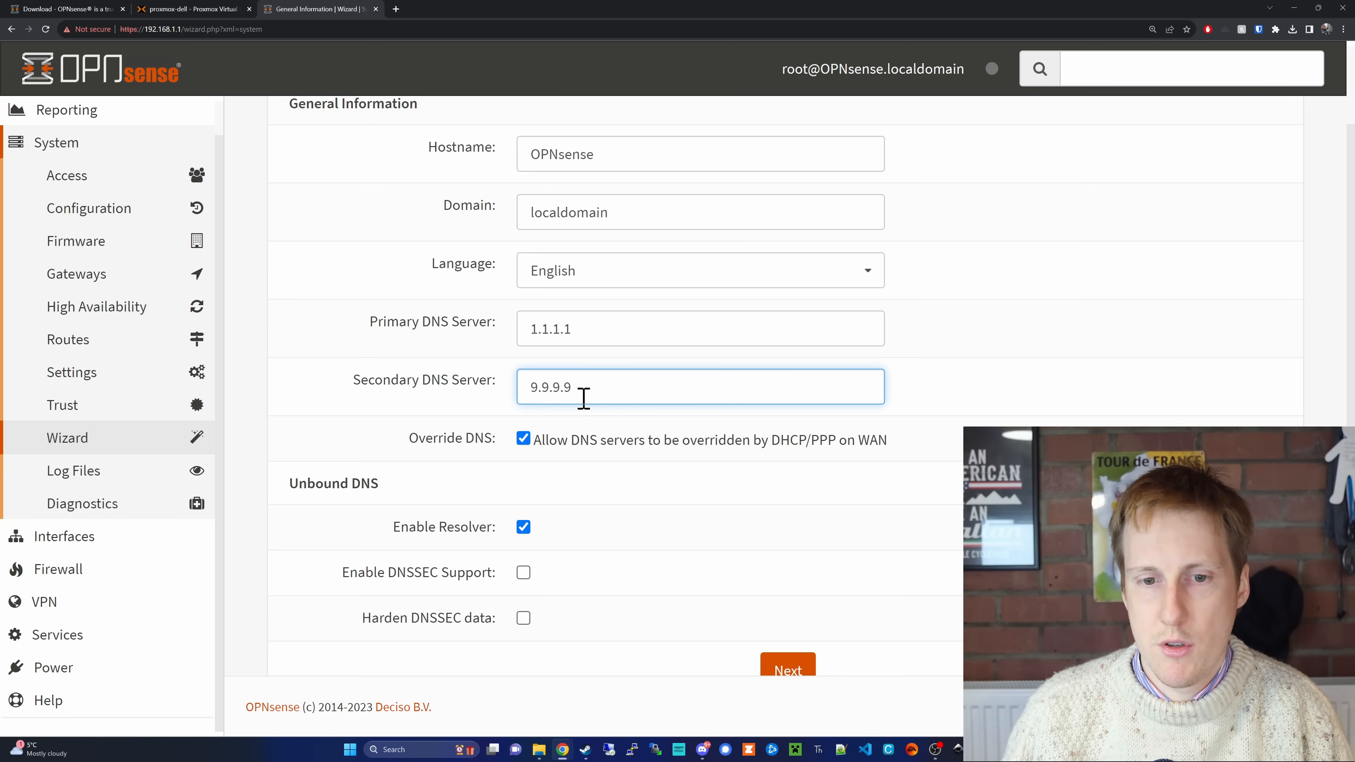
pyautogui.click(522, 576)
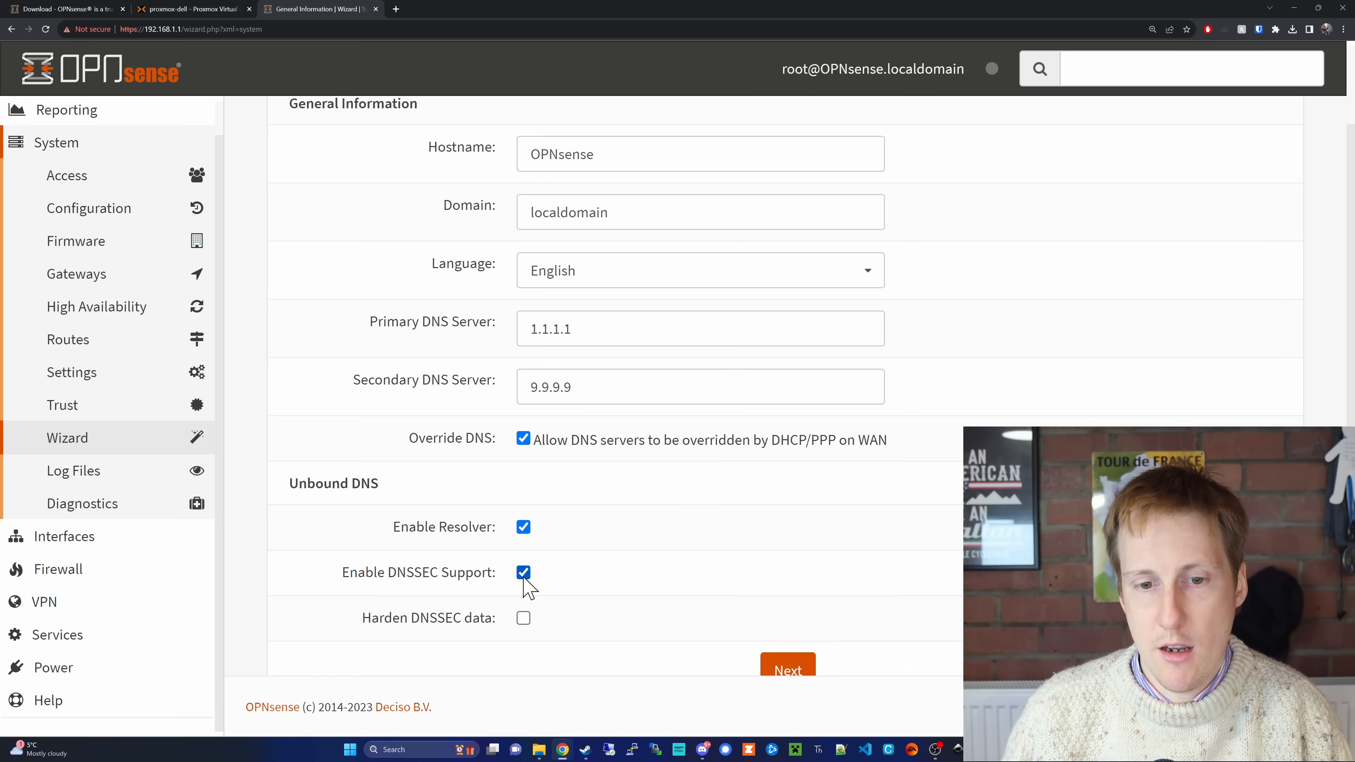
pyautogui.click(801, 667)
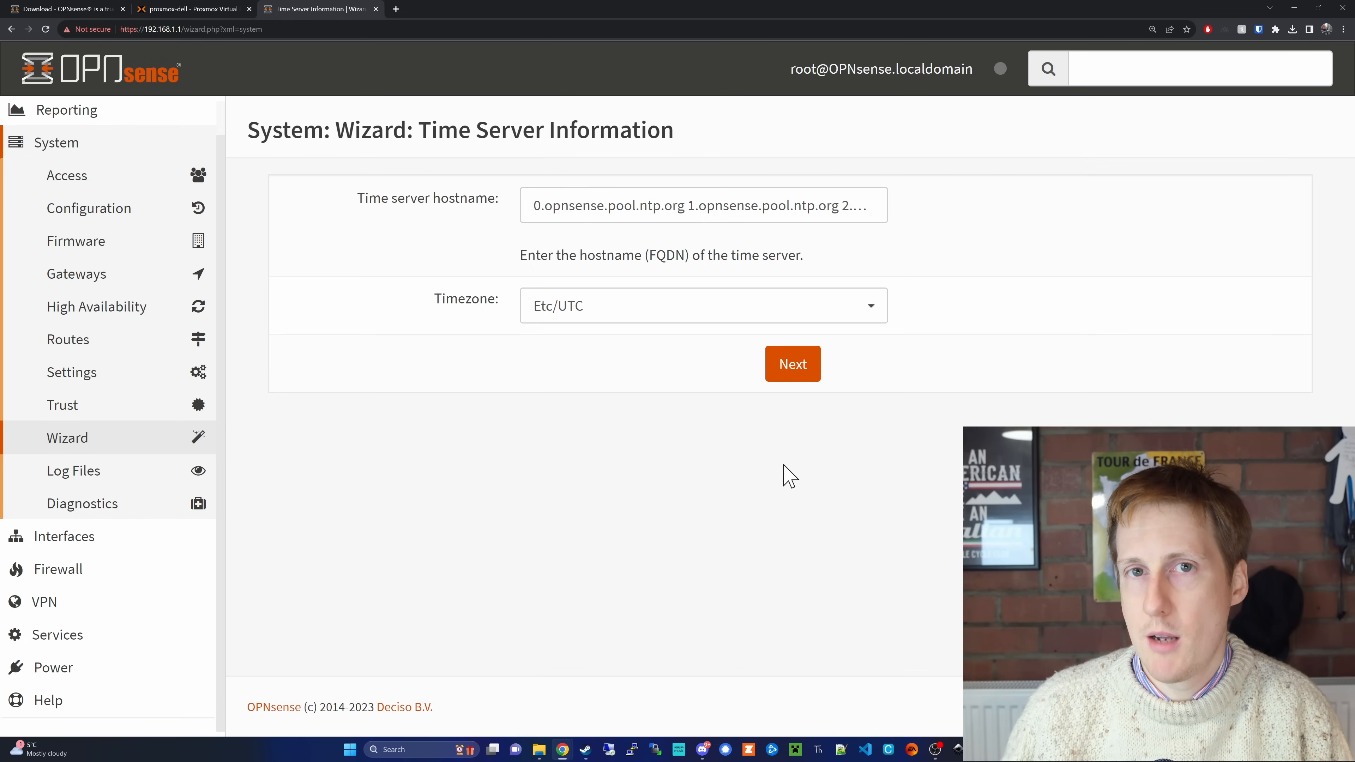
# Step: Accept the default time server and timezone, and configure the WAN interface as DHCP with private and bogon networks blocked
pyautogui.click(801, 380)
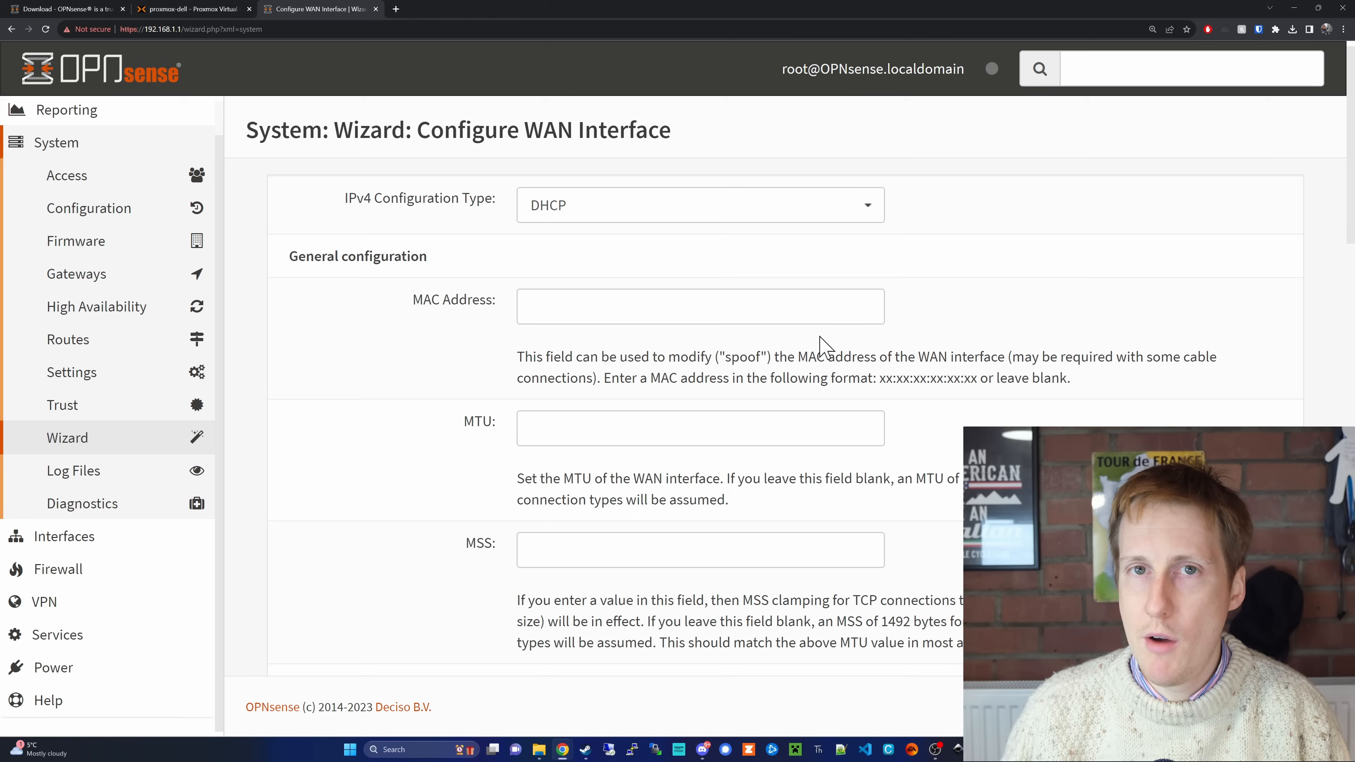
pyautogui.click(869, 227)
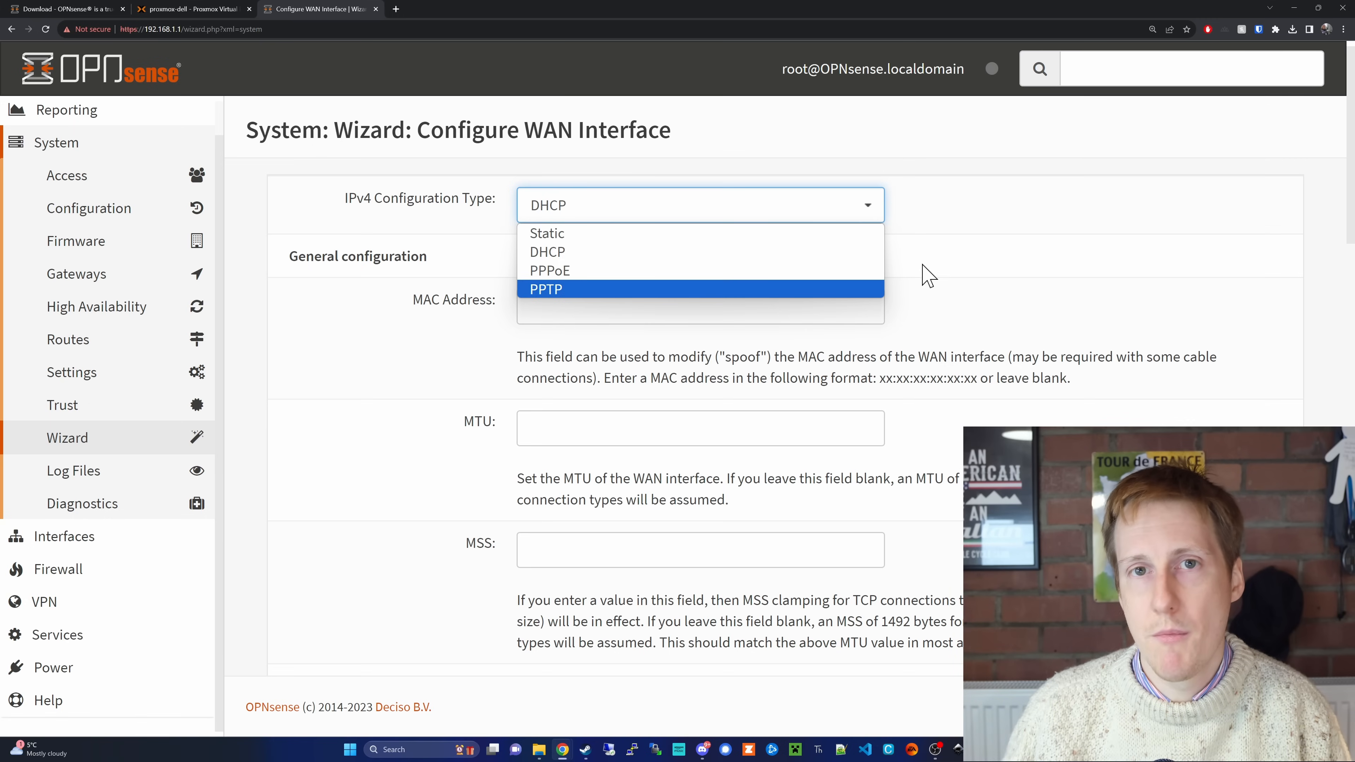
pyautogui.click(824, 255)
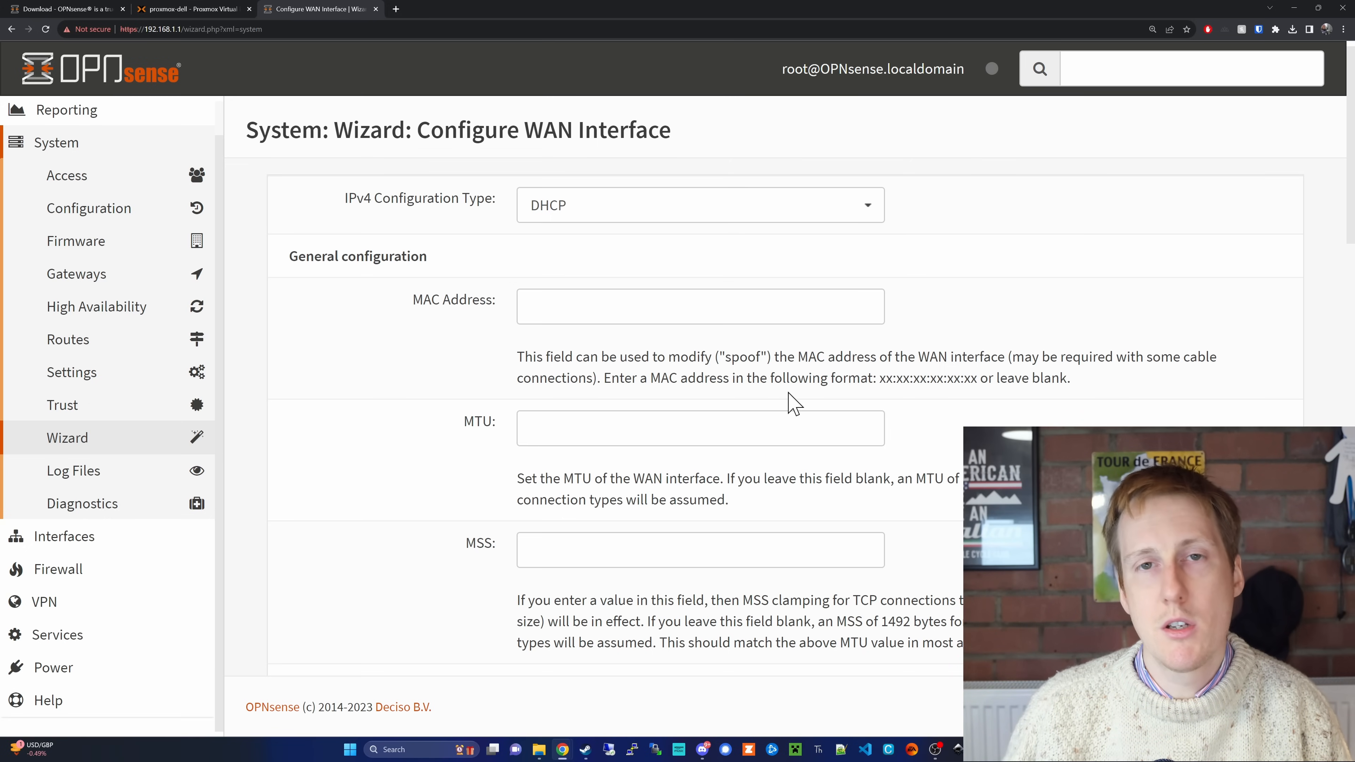
pyautogui.scroll(-4, 795, 402)
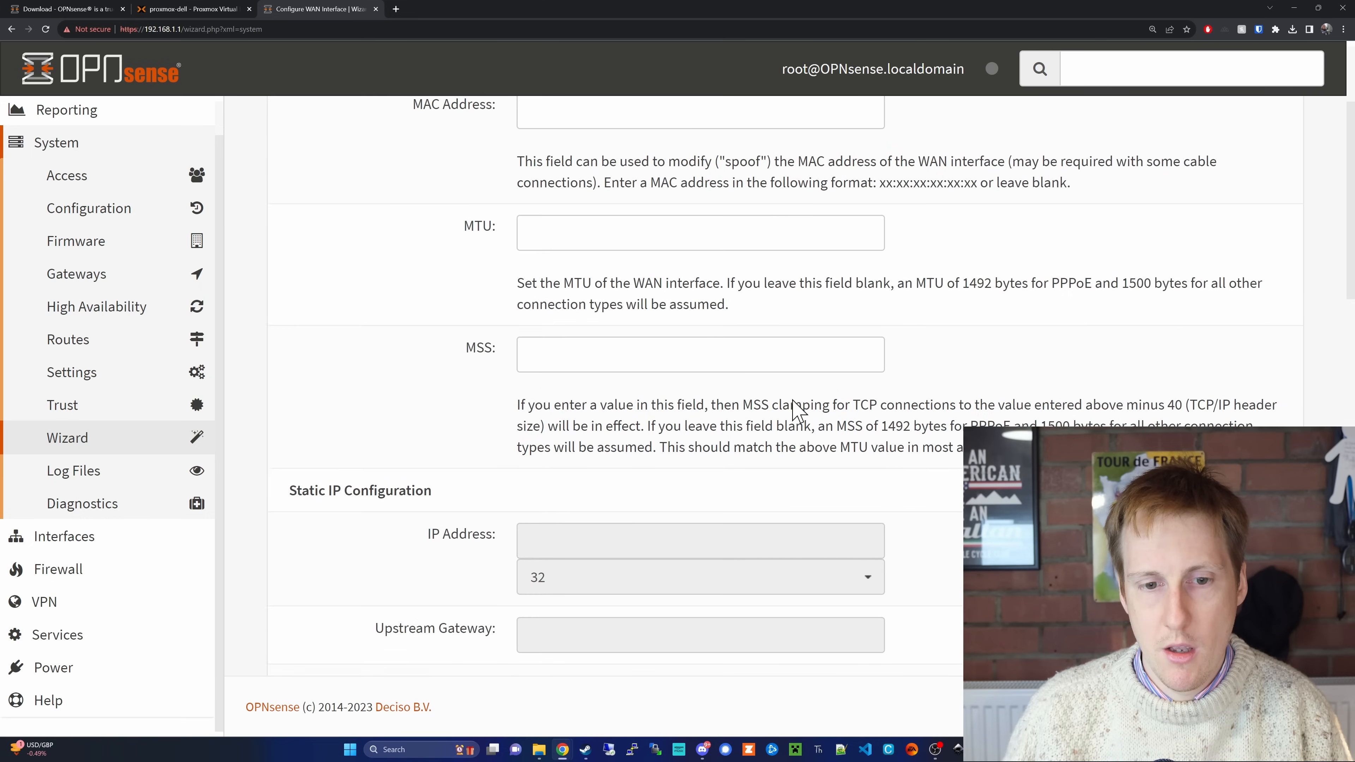
pyautogui.scroll(-2, 795, 410)
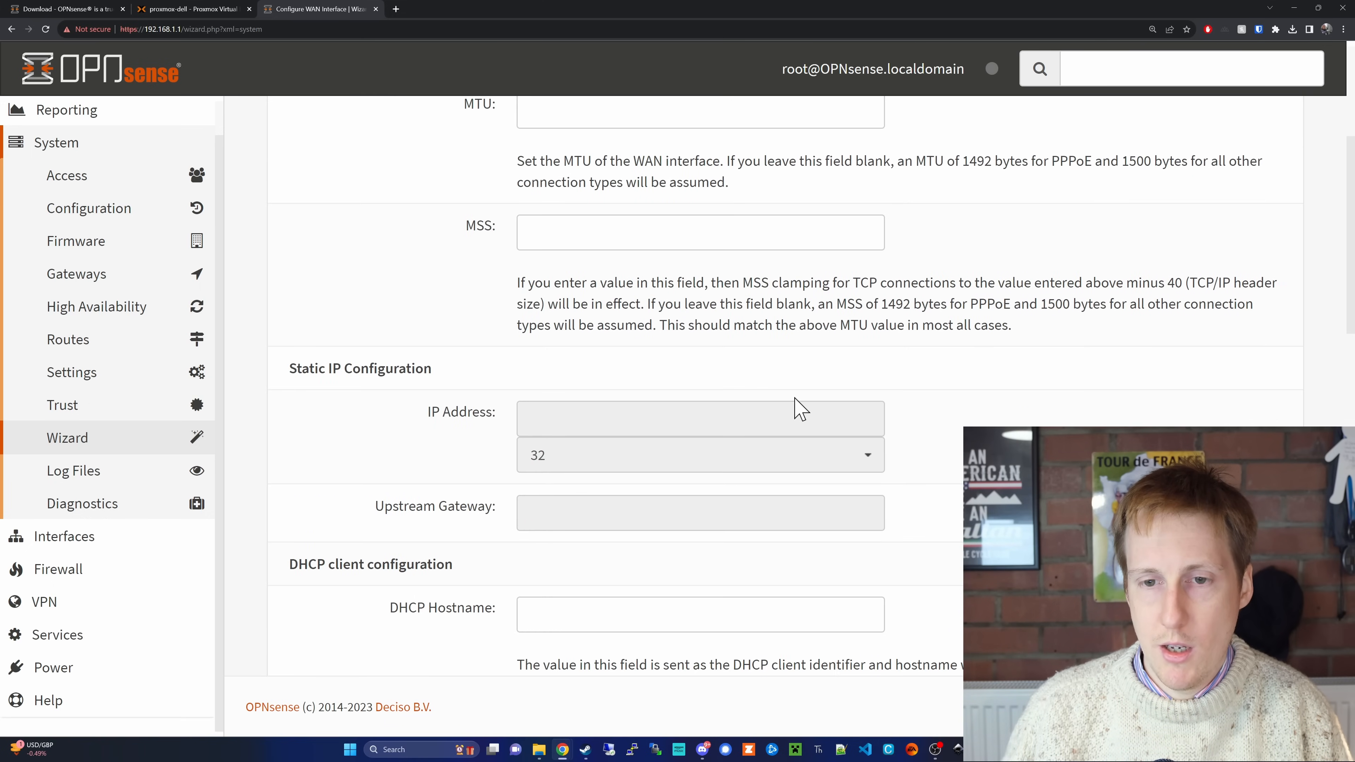
pyautogui.scroll(-4, 797, 408)
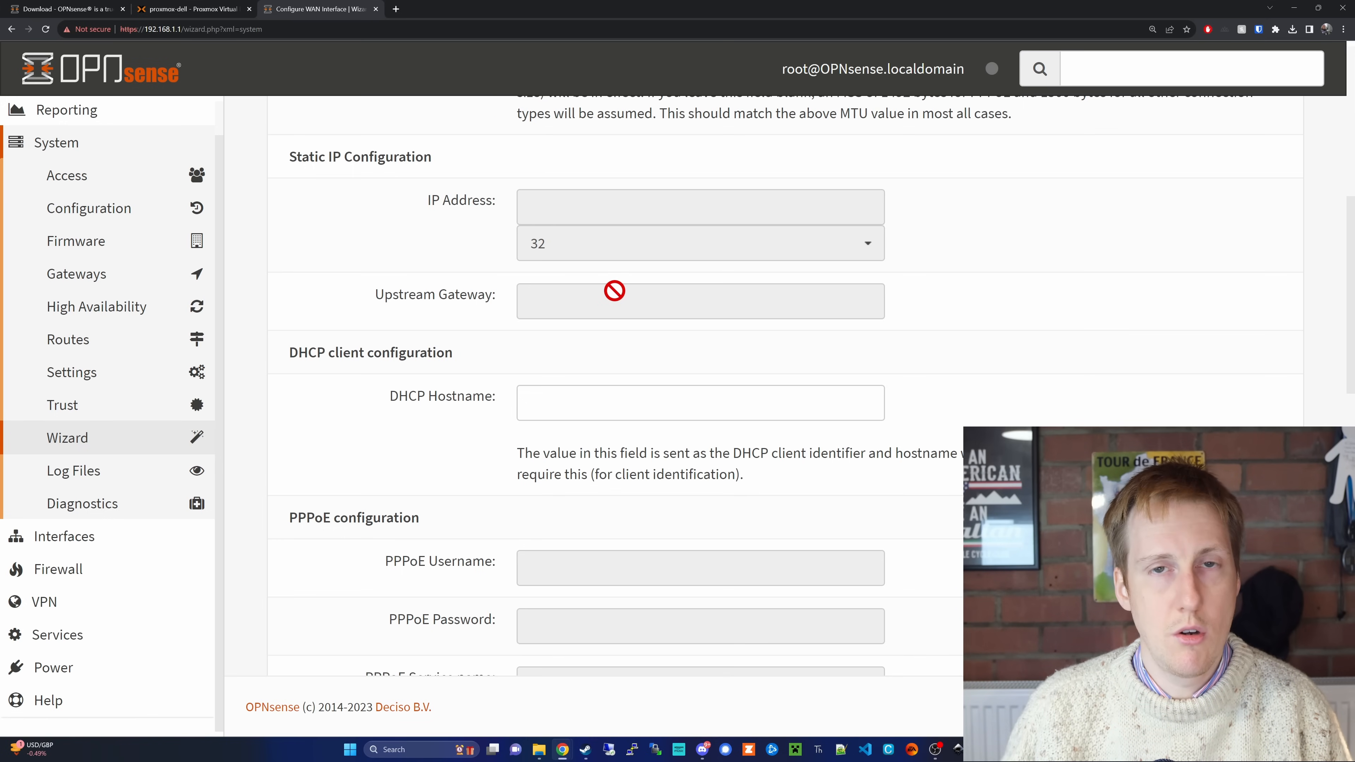
pyautogui.scroll(-10, 614, 289)
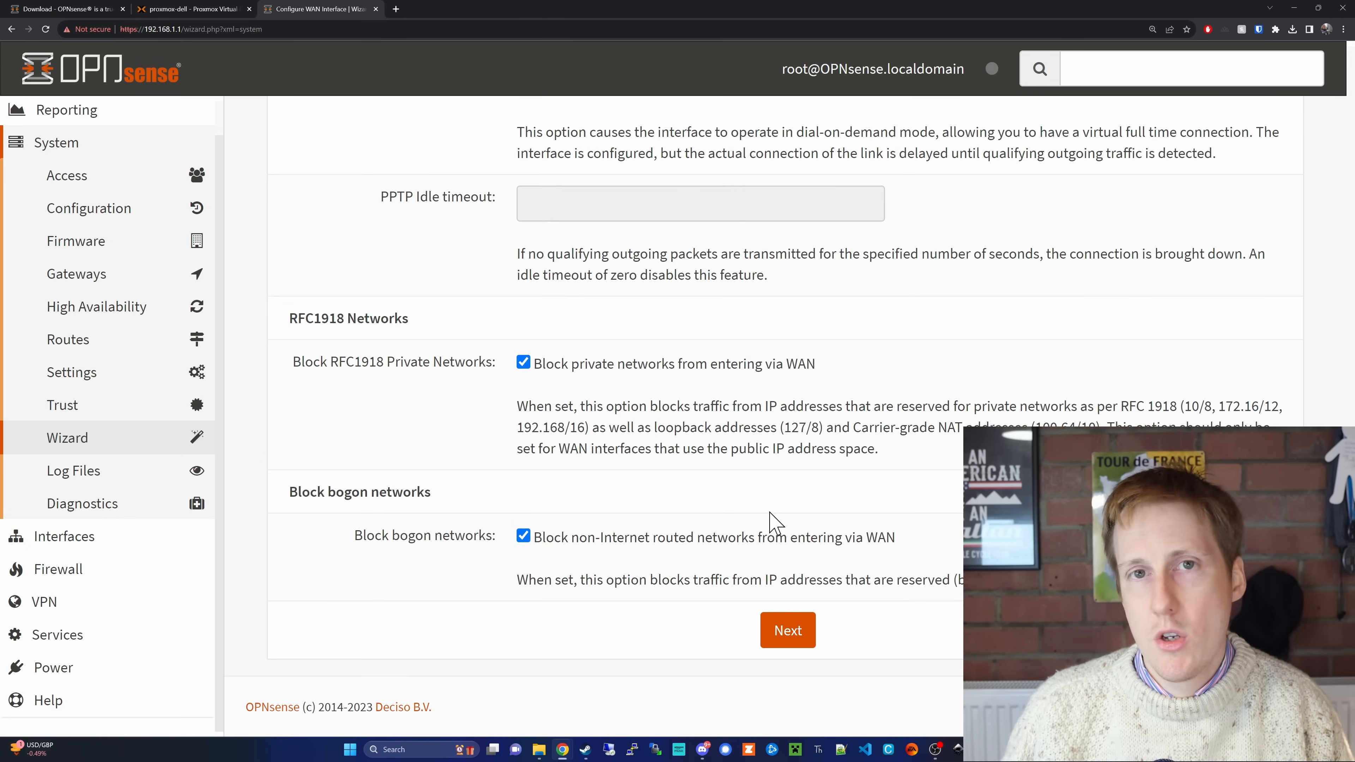
pyautogui.click(789, 635)
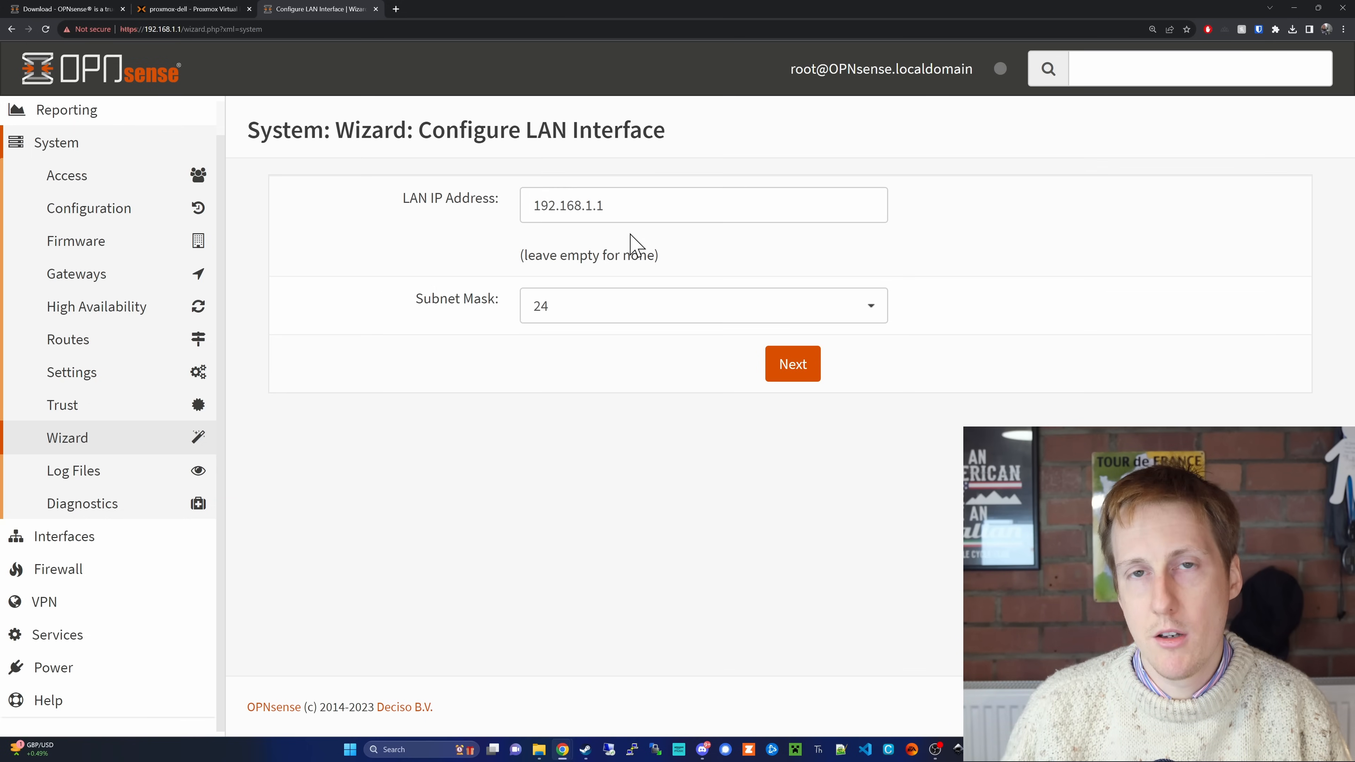
# Step: Accept the default LAN address and subnet mask, keep the current root password, and reload to apply the wizard's configuration
pyautogui.click(795, 368)
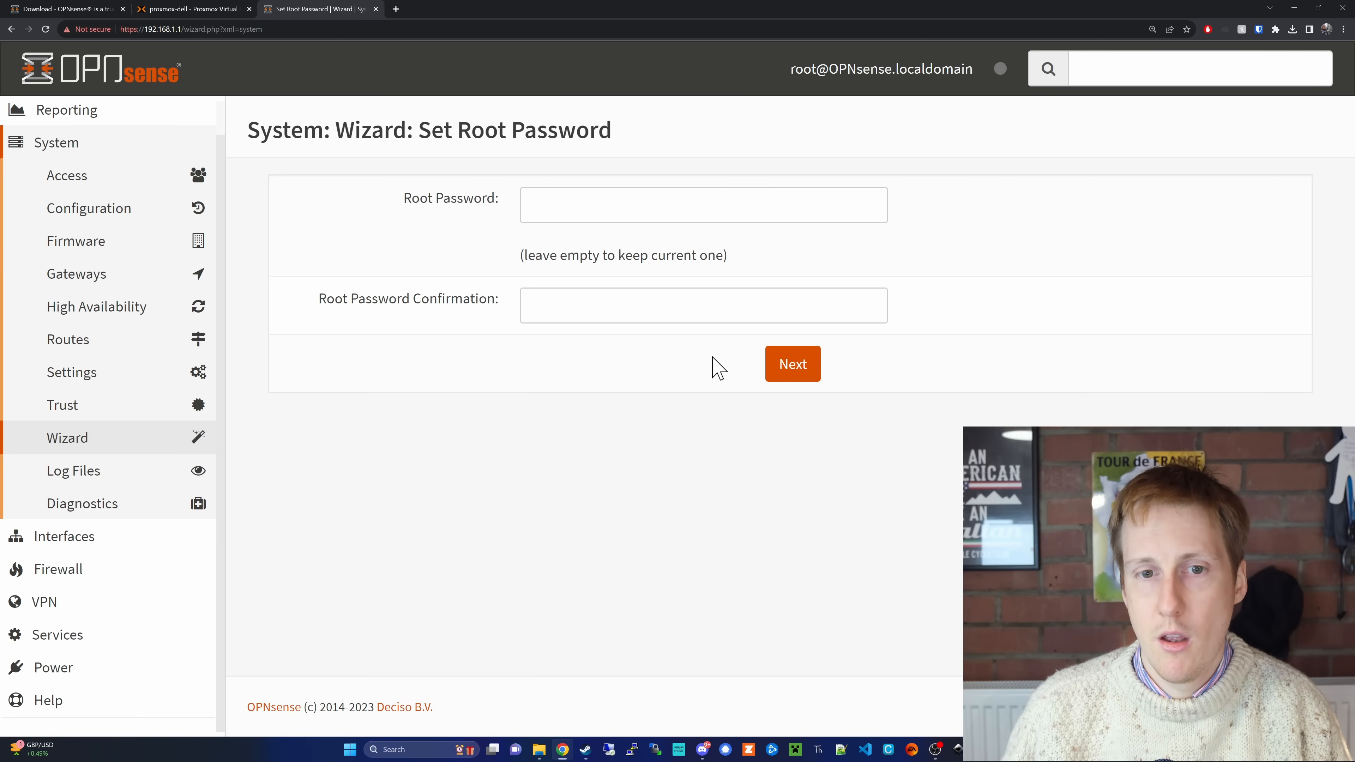
pyautogui.click(786, 368)
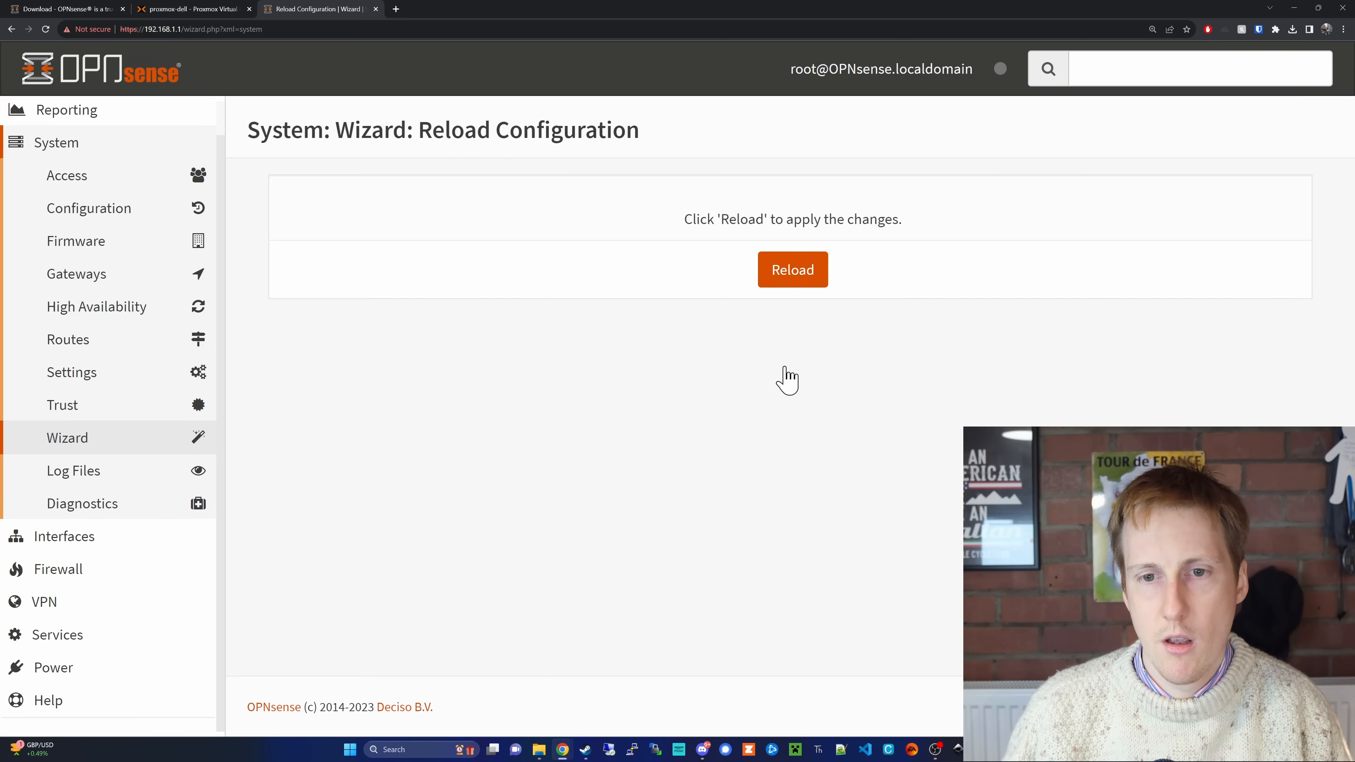
pyautogui.click(796, 280)
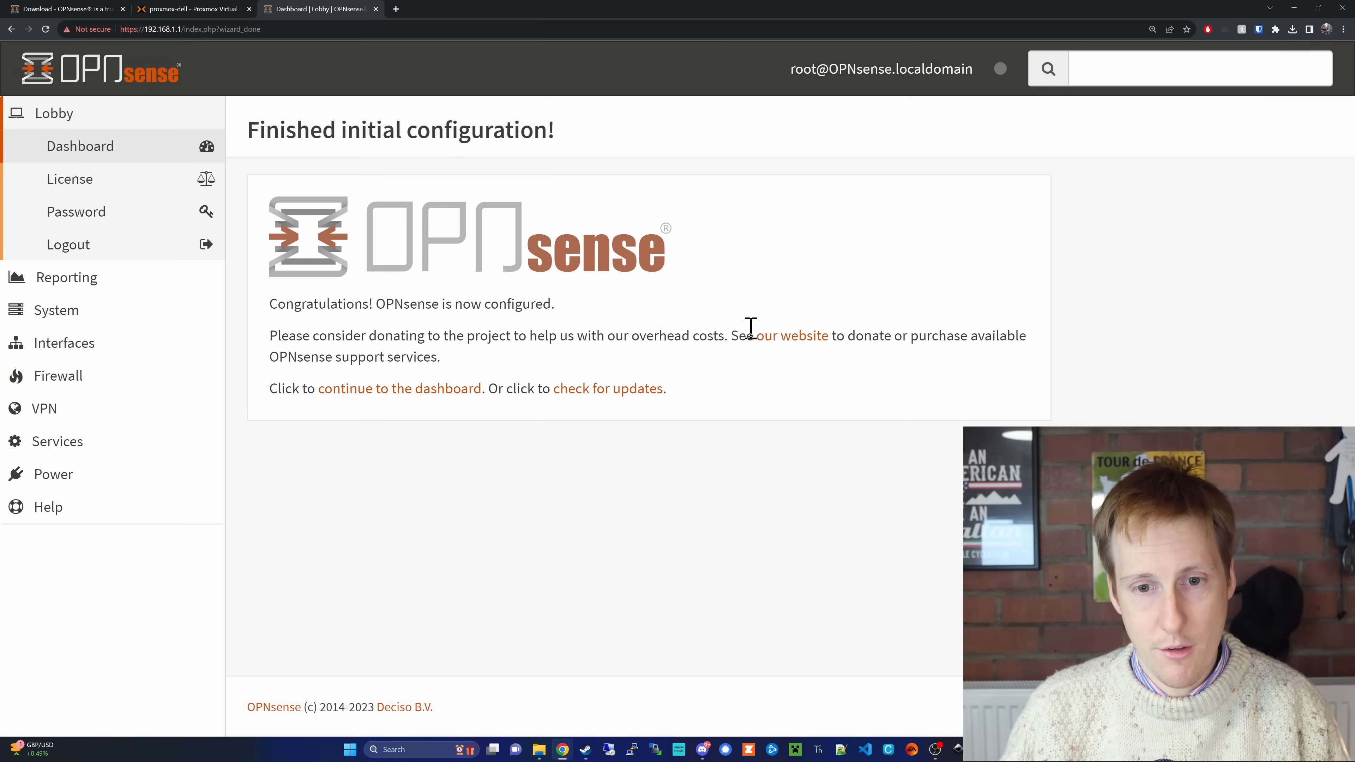
# Step: Check for firmware updates and install all the available package updates
pyautogui.click(614, 400)
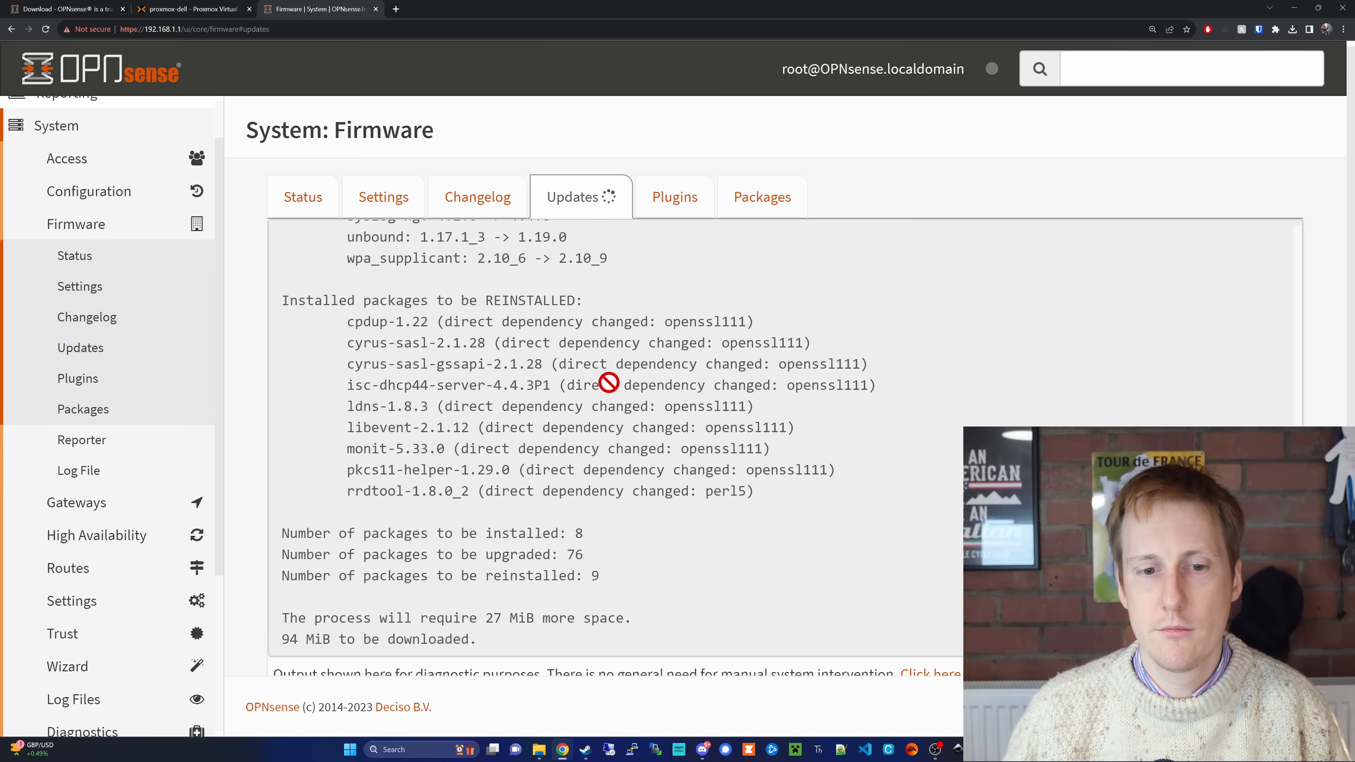
pyautogui.scroll(-8, 614, 394)
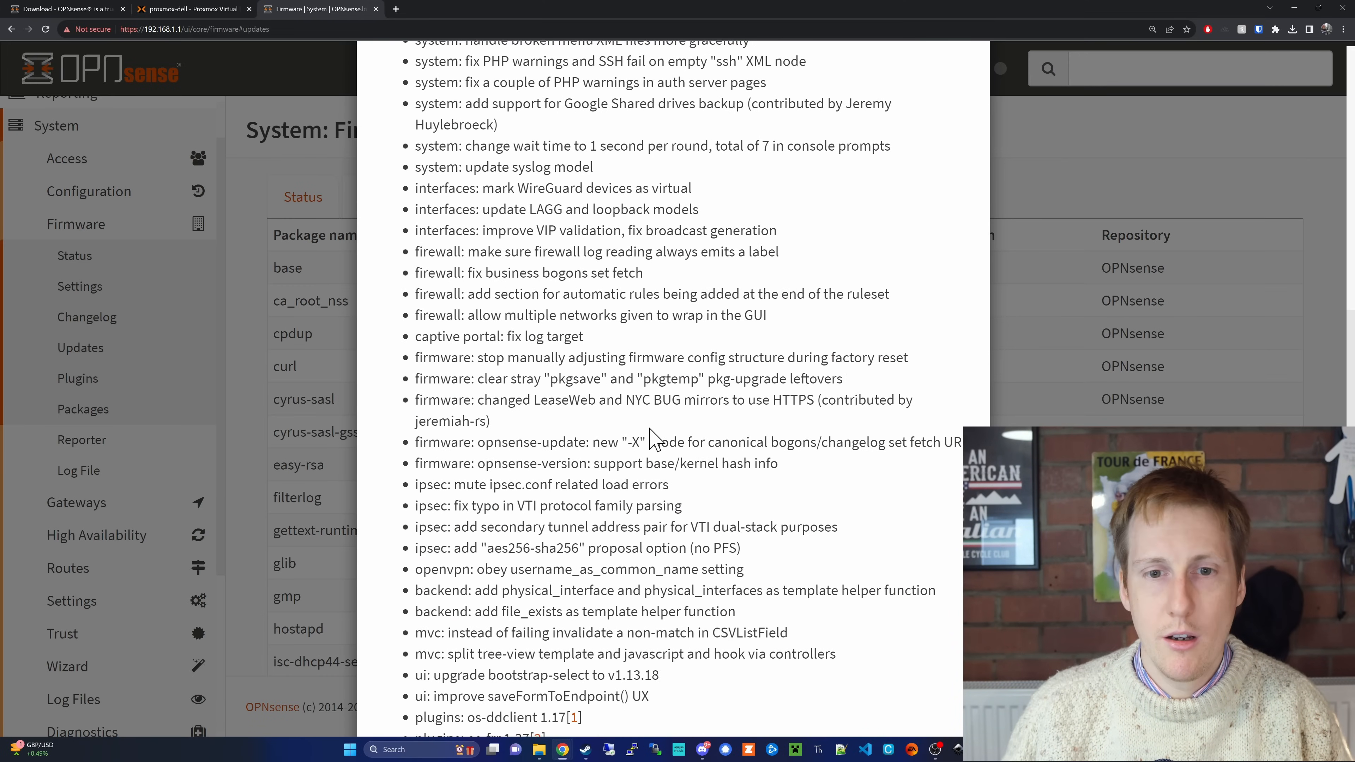
pyautogui.scroll(-4, 649, 429)
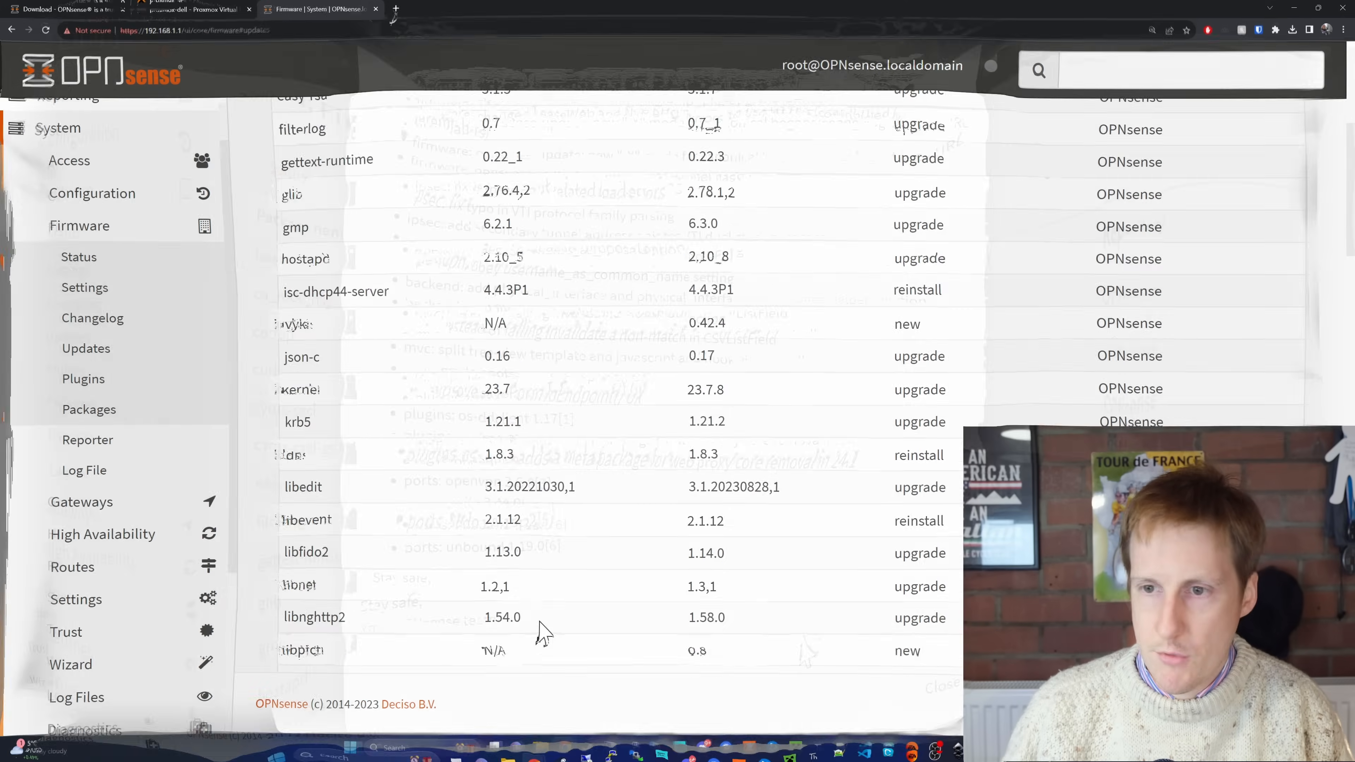
pyautogui.scroll(-13, 539, 633)
pyautogui.scroll(-20, 534, 644)
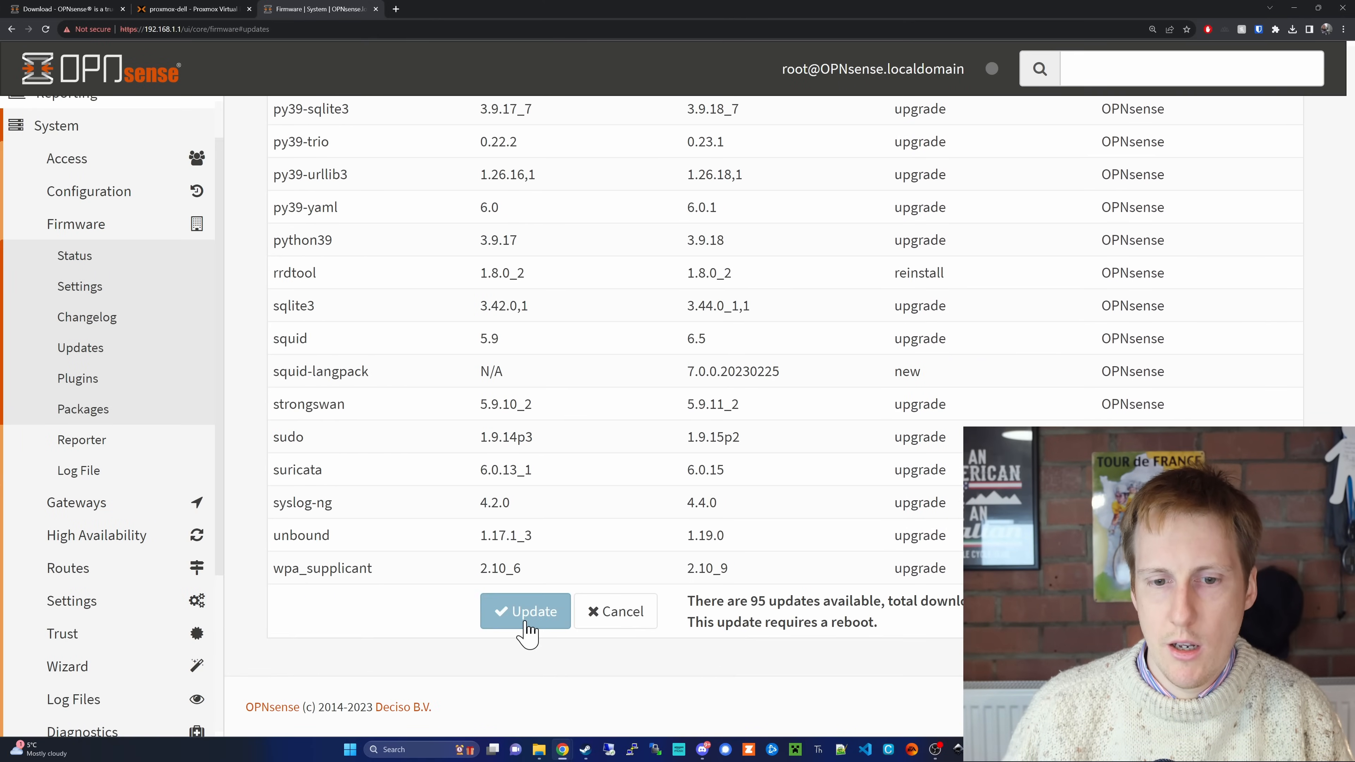
pyautogui.click(526, 622)
pyautogui.click(880, 265)
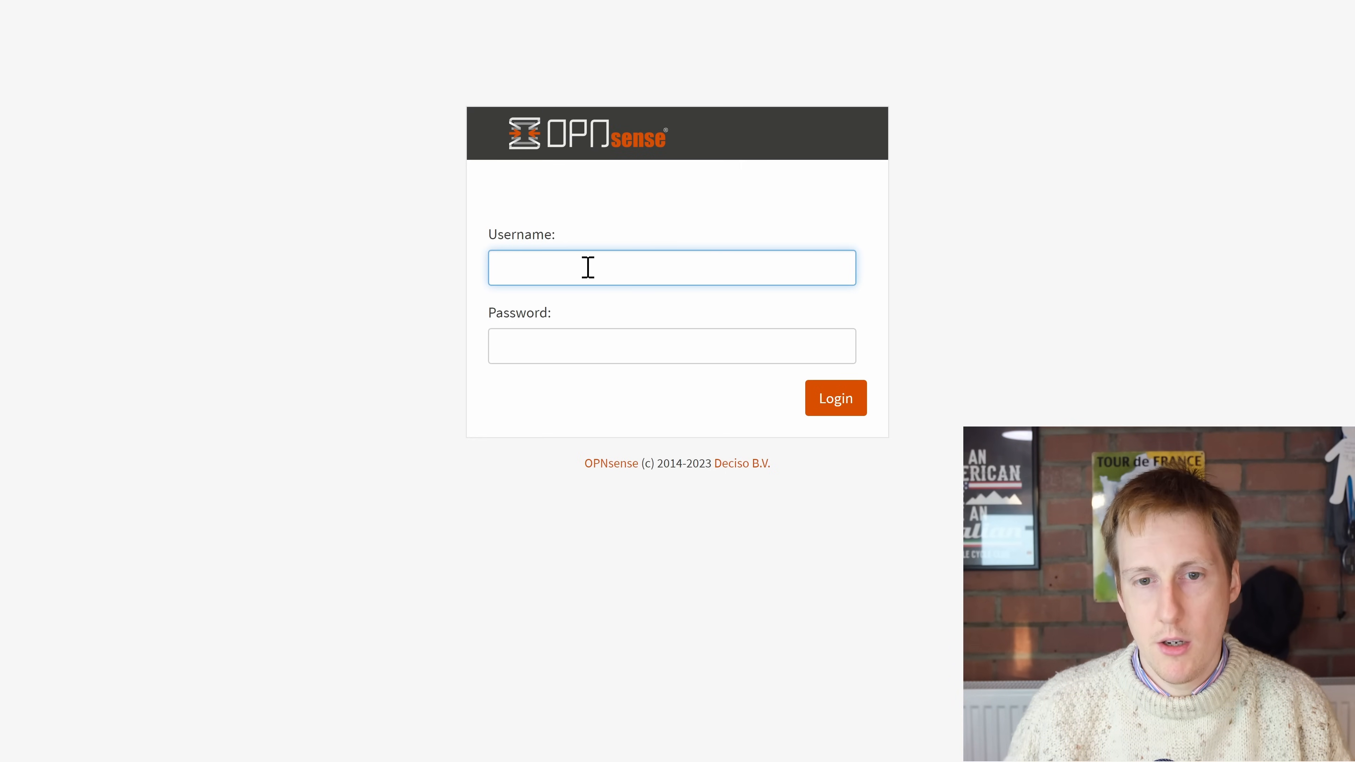
# Step: Log back in to the updated firewall as root with the account password to reach the dashboard
pyautogui.write('root')
pyautogui.press('Tab')
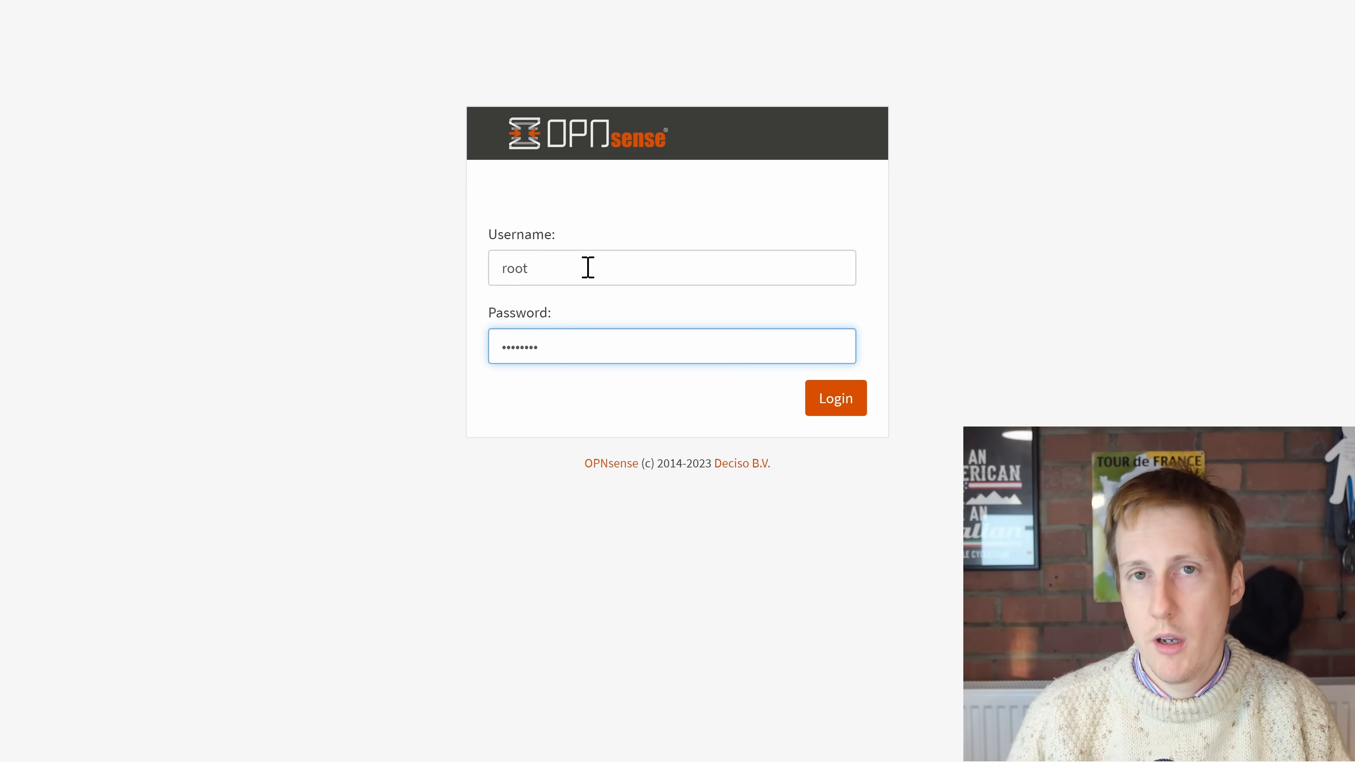
pyautogui.press('Return')
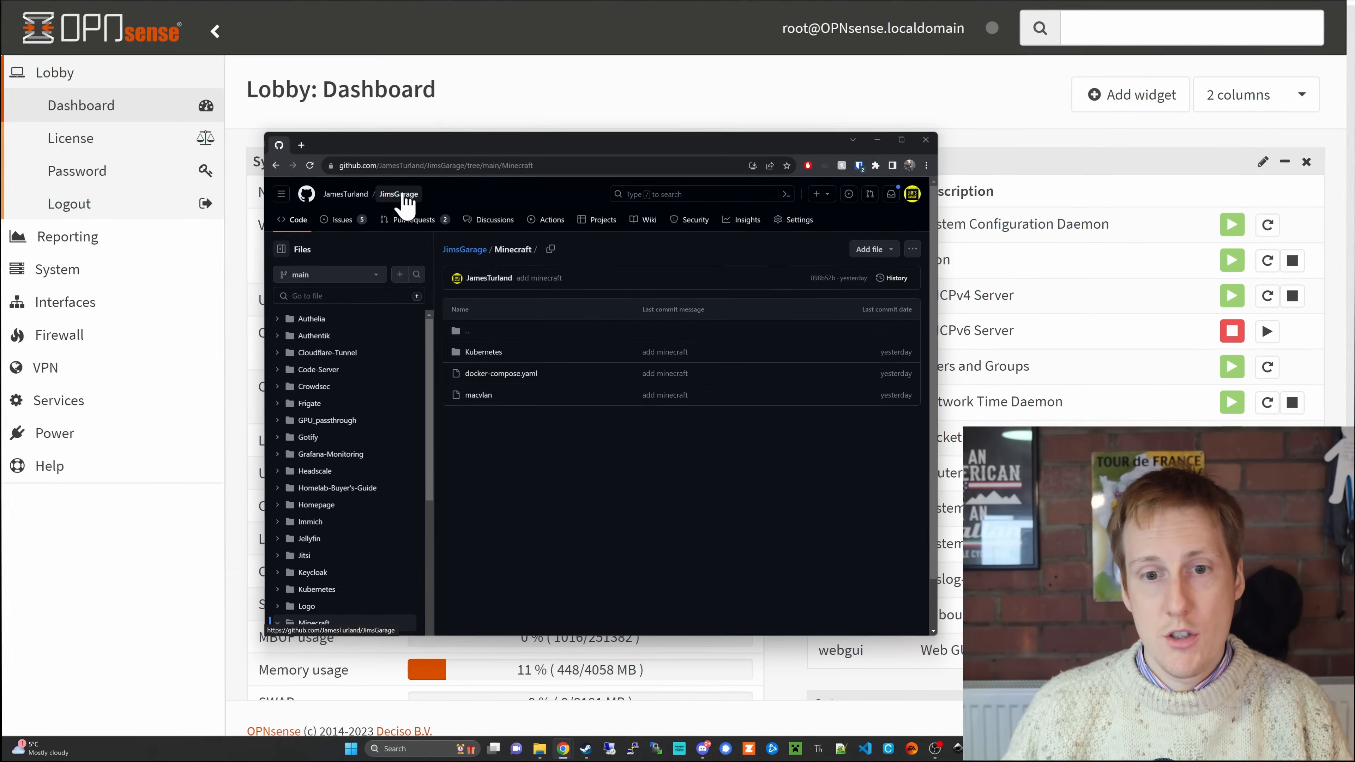
# Step: Open the main page of the JimsGarage GitHub repository and look through its contents
pyautogui.click(401, 195)
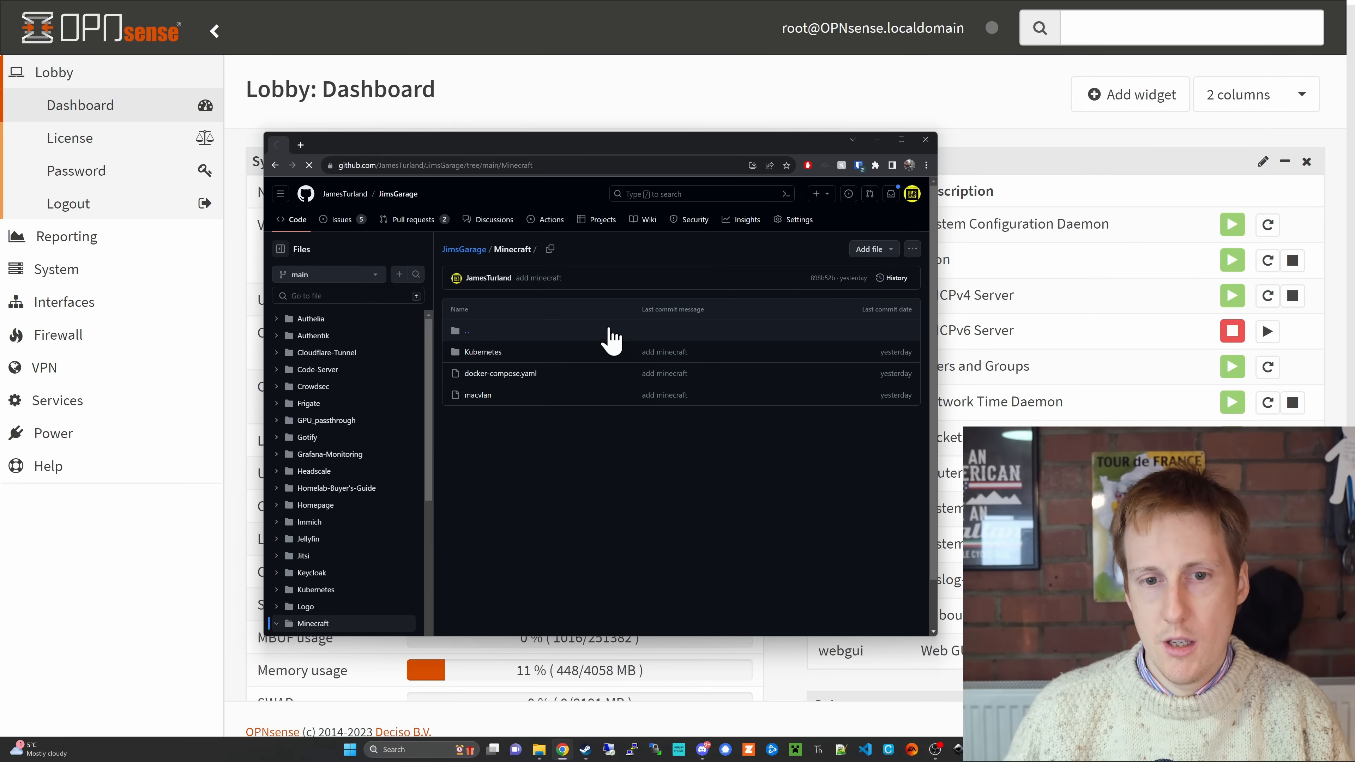
pyautogui.scroll(-2, 560, 427)
pyautogui.scroll(-4, 556, 422)
pyautogui.scroll(6, 557, 438)
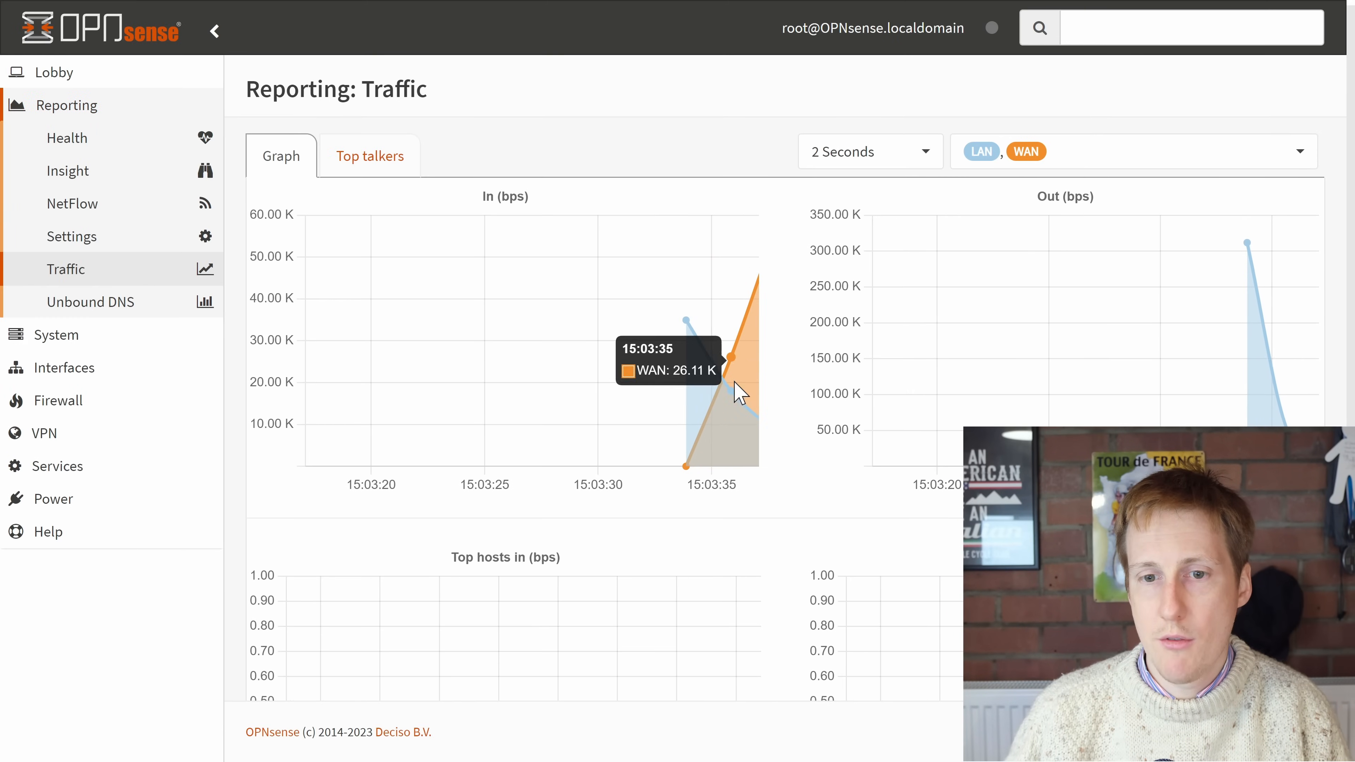
# Step: Examine the WAN and LAN traffic graphs and run an internet speed test at fast.com in a separate browser window
pyautogui.scroll(-3, 801, 483)
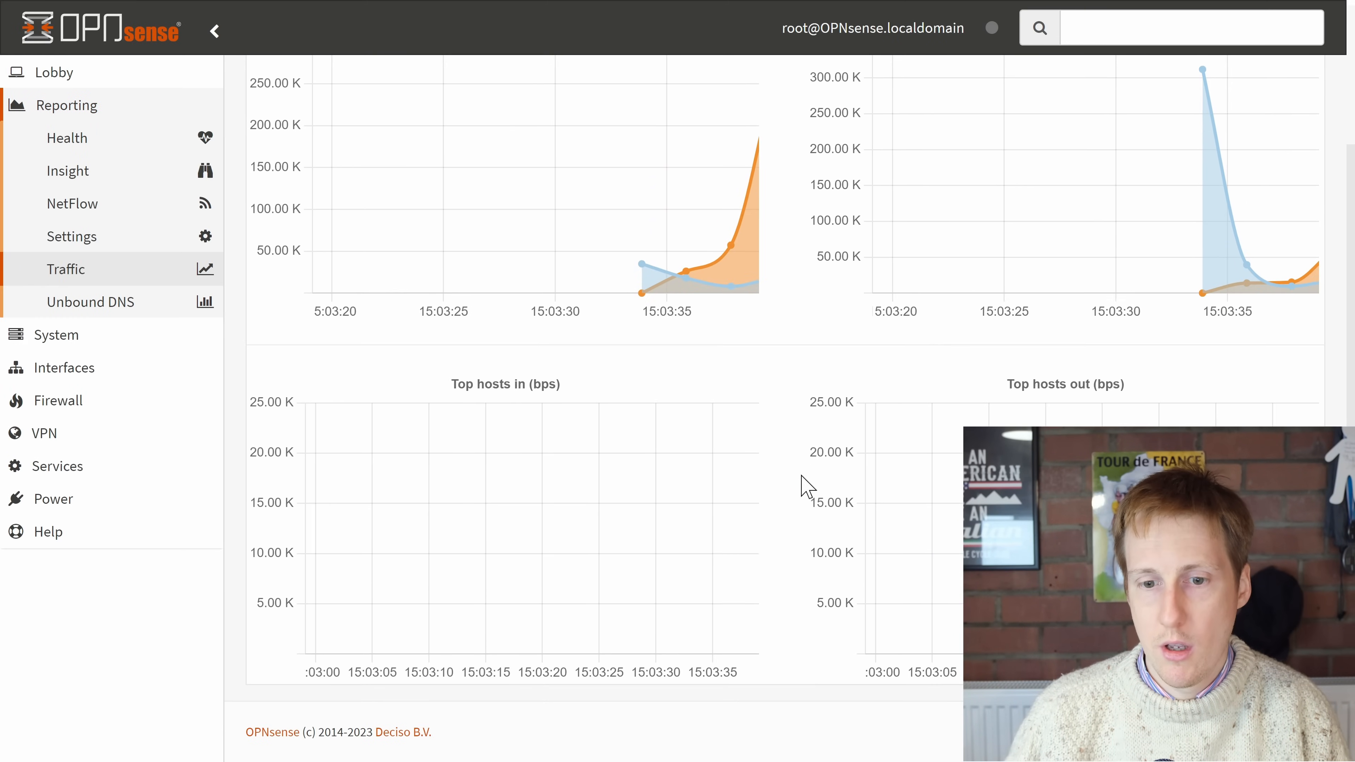
pyautogui.scroll(3, 804, 484)
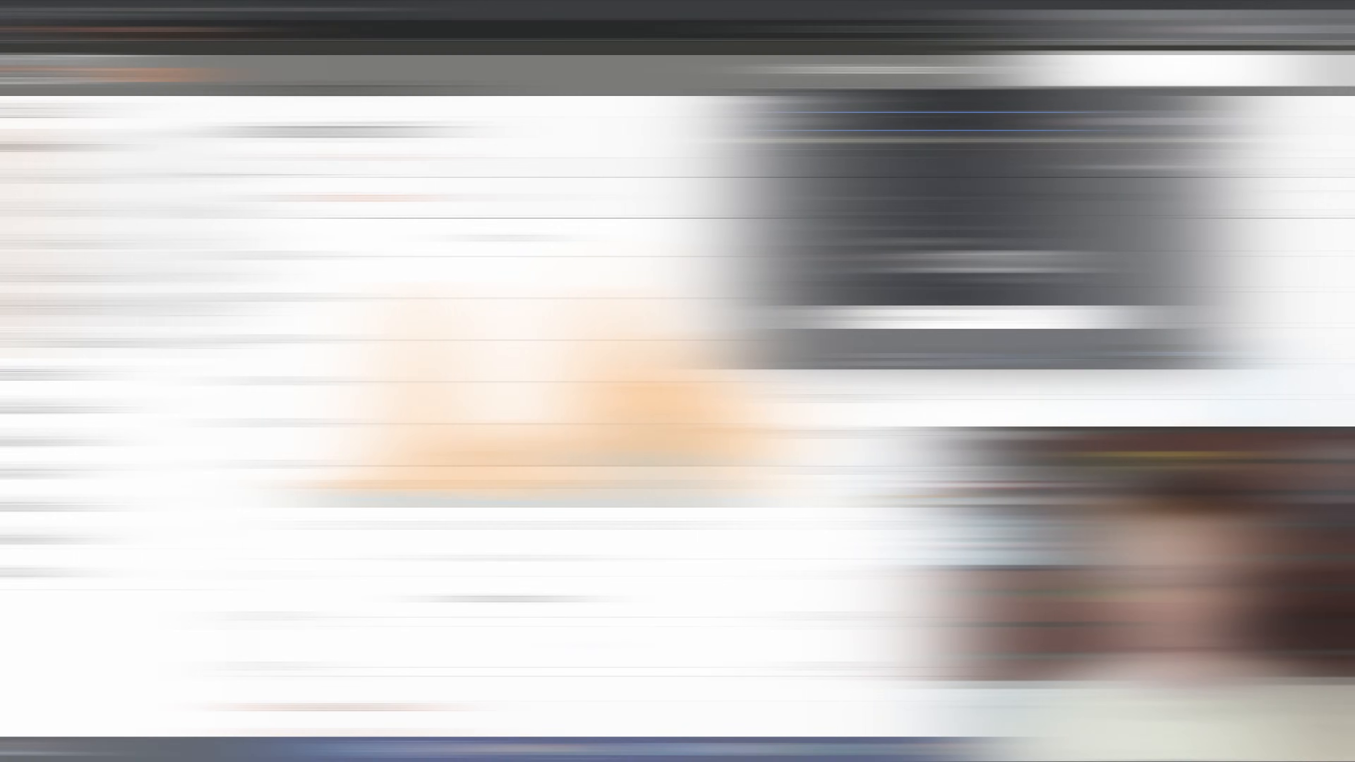
pyautogui.write('fast')
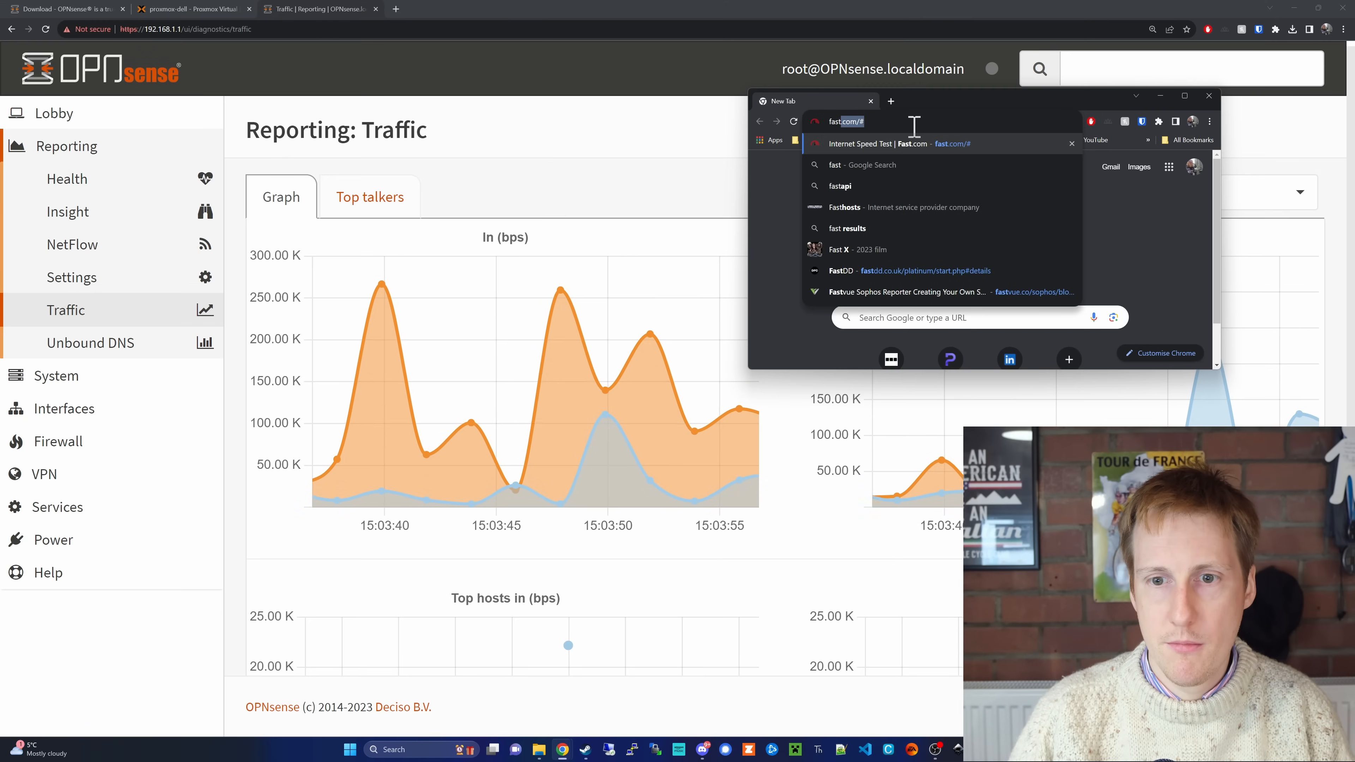
pyautogui.press('Return')
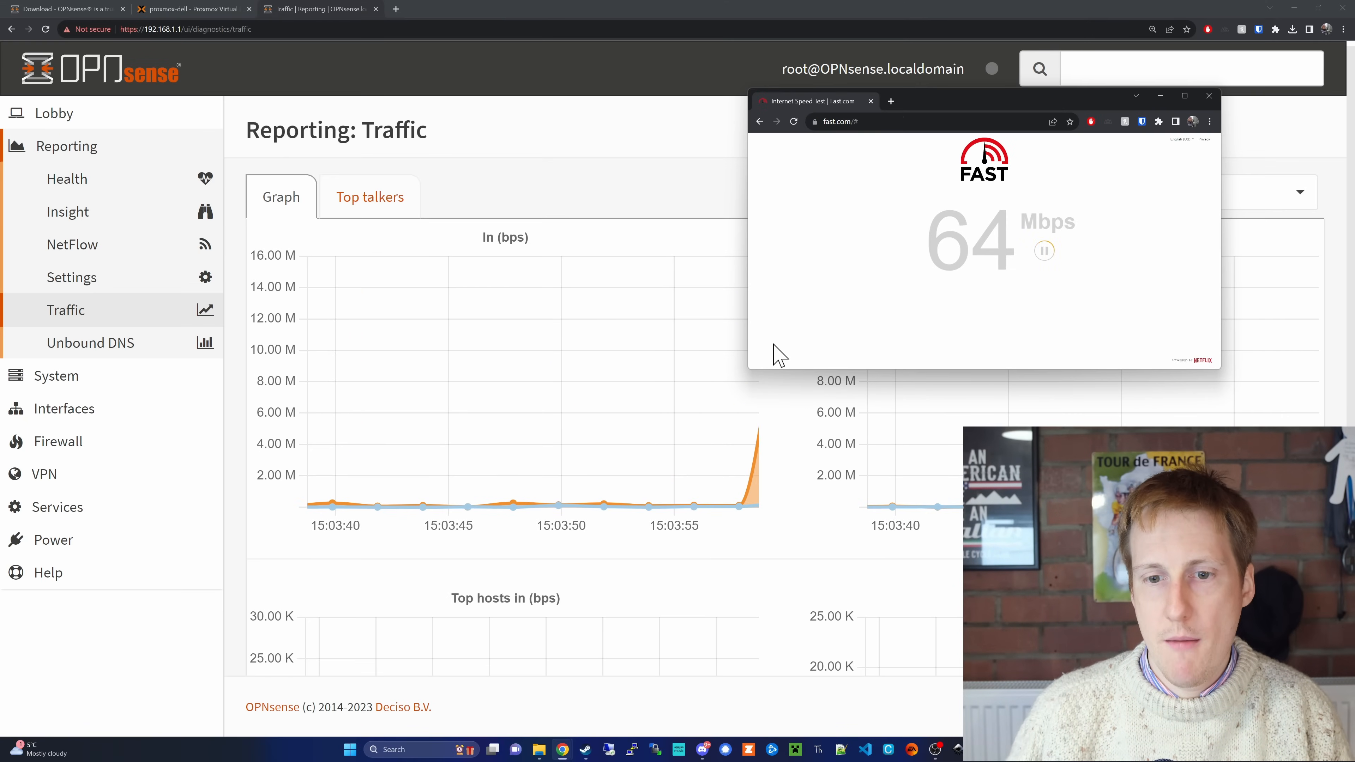